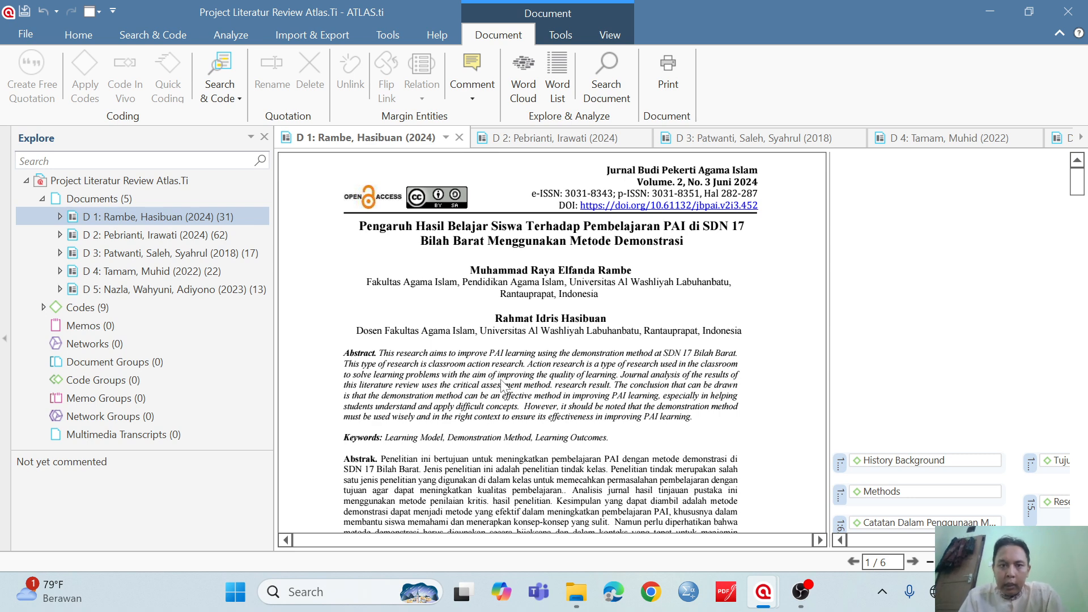
Review the coded quotations in D 1, widen its margin area, and look through documents D 2 and D 3
{"action": "left_click", "coordinate": [892, 462]}
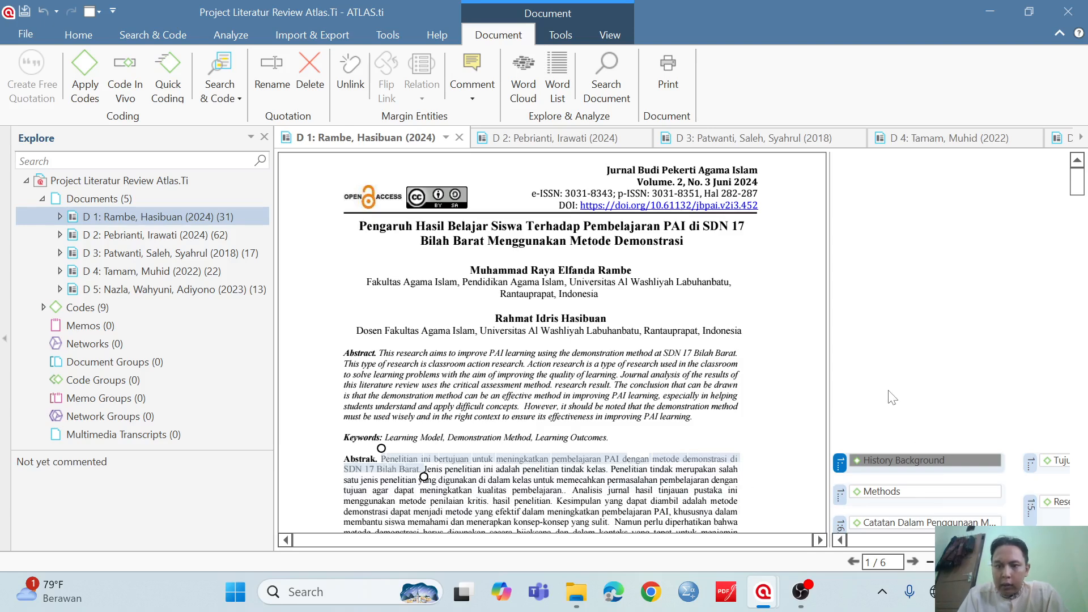
{"action": "scroll", "coordinate": [827, 357], "scroll_direction": "down", "scroll_amount": 1}
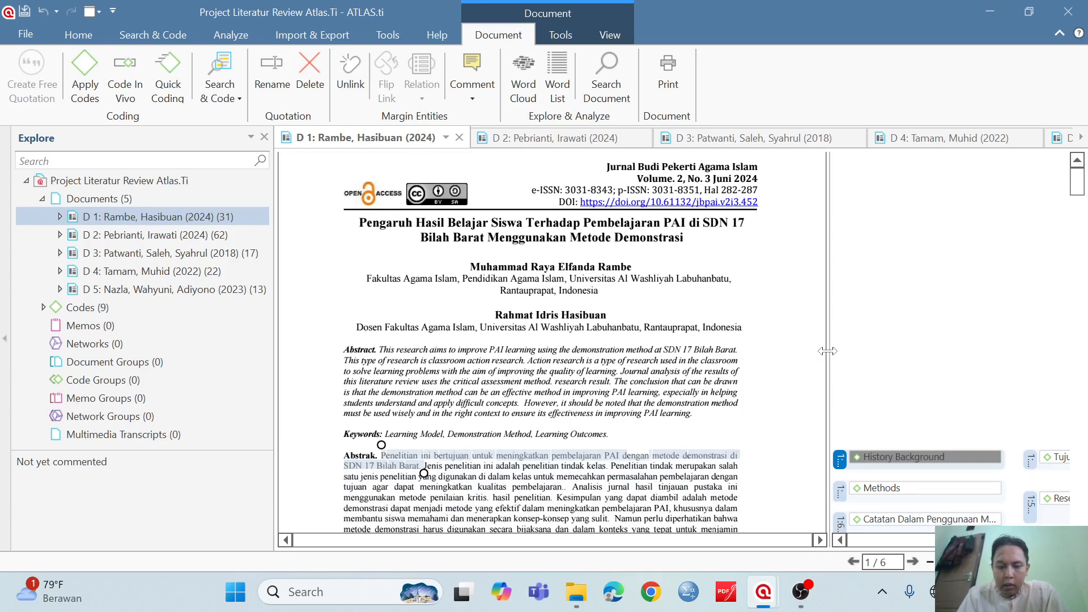
{"action": "left_click_drag", "start_coordinate": [826, 357], "coordinate": [798, 329]}
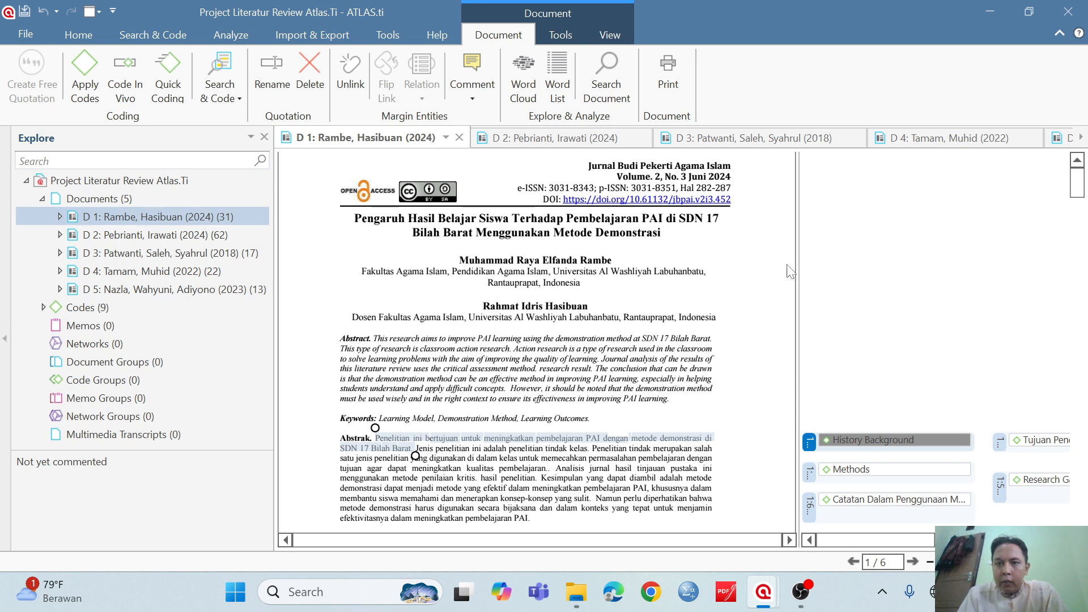
{"action": "left_click", "coordinate": [584, 149]}
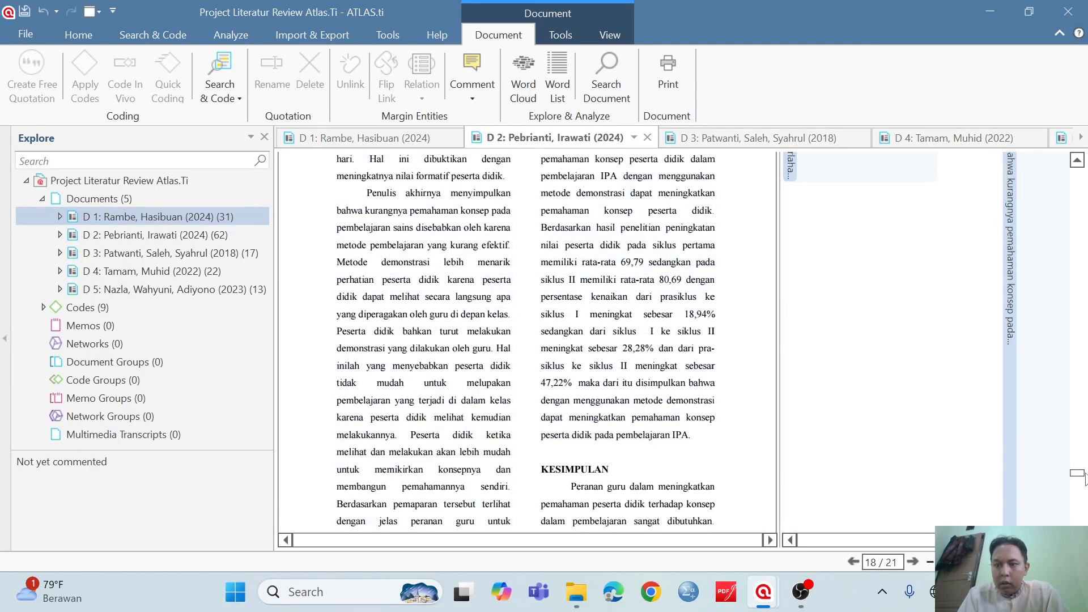
{"action": "left_click_drag", "start_coordinate": [1083, 472], "coordinate": [1082, 180]}
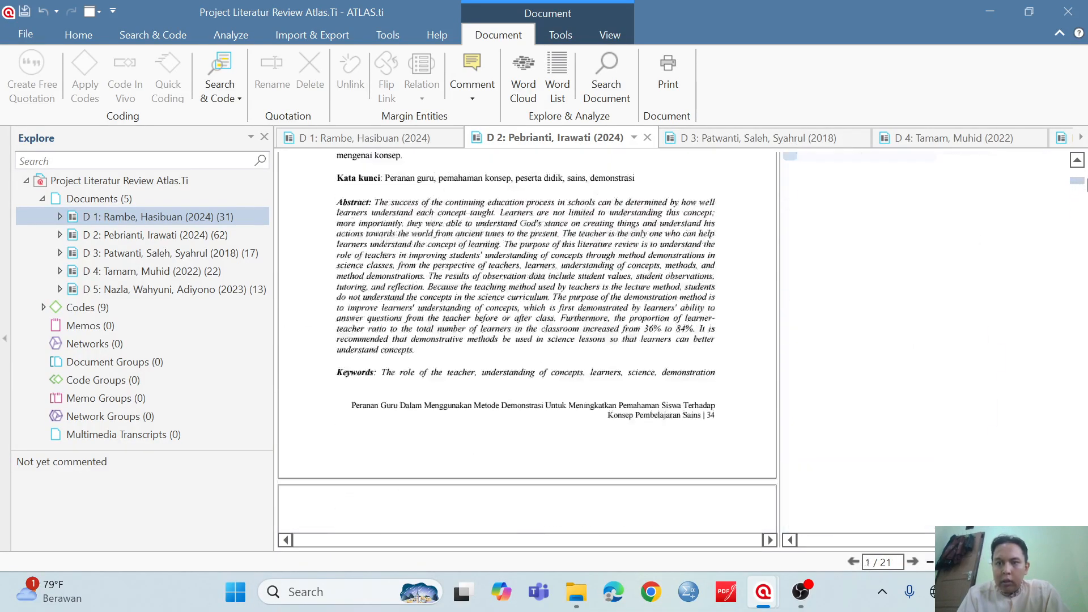
{"action": "left_click", "coordinate": [743, 138]}
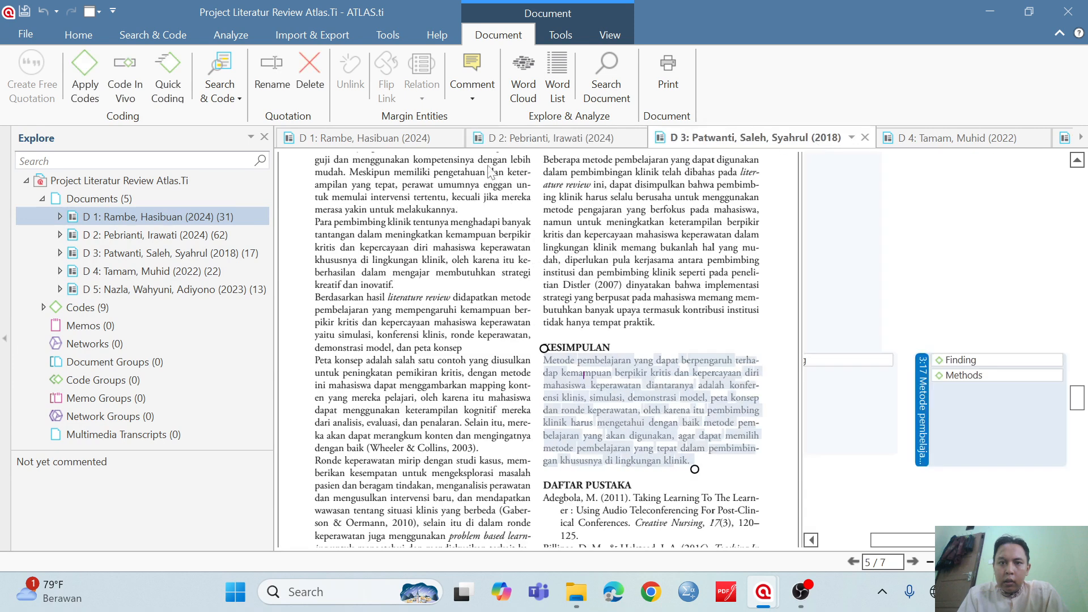
{"action": "left_click", "coordinate": [339, 141]}
Open the Code Manager and create a code report for all items with comments and quotations, shown in a maximized window
{"action": "left_click", "coordinate": [135, 308]}
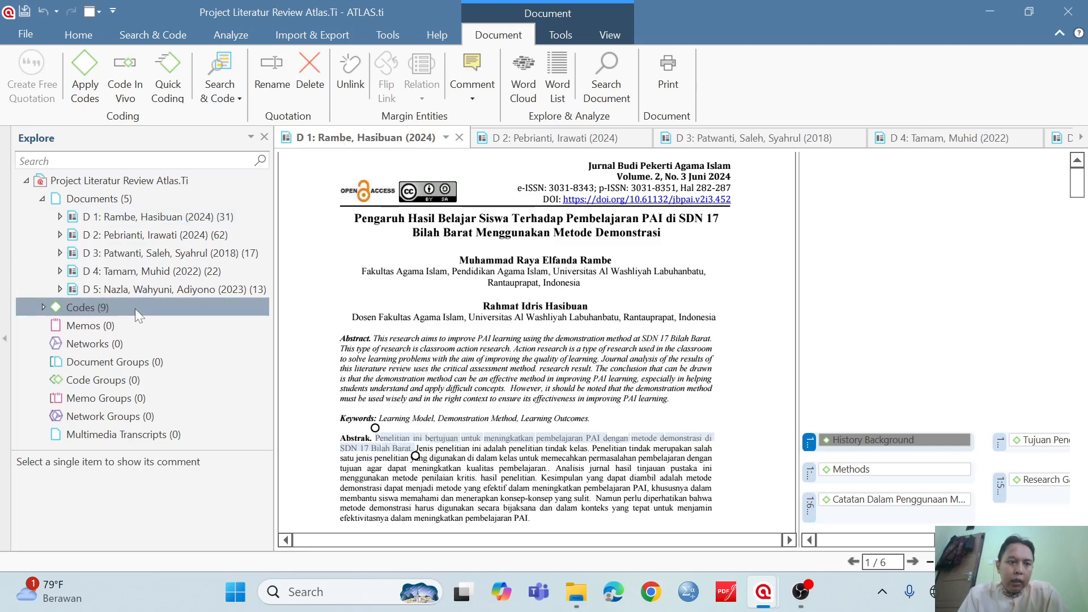
{"action": "double_click", "coordinate": [135, 308]}
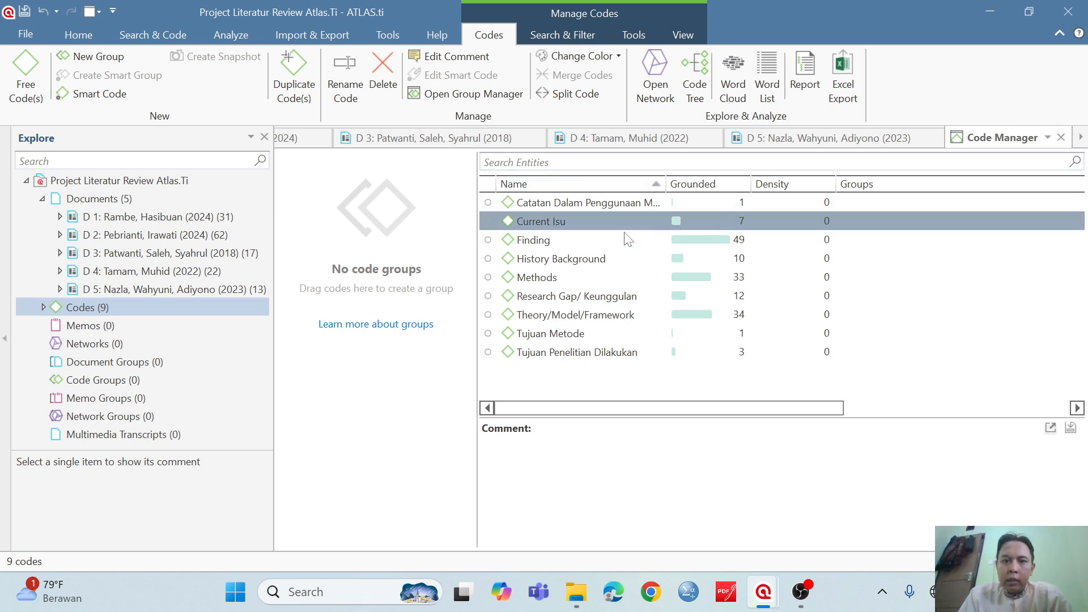
{"action": "left_click", "coordinate": [616, 203]}
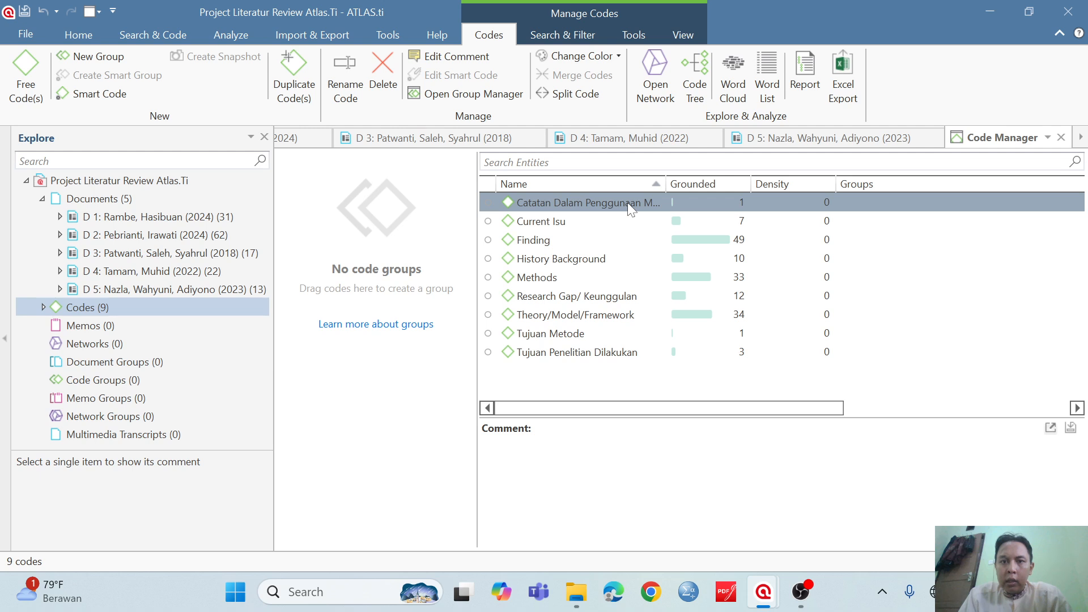
{"action": "left_click", "coordinate": [803, 97]}
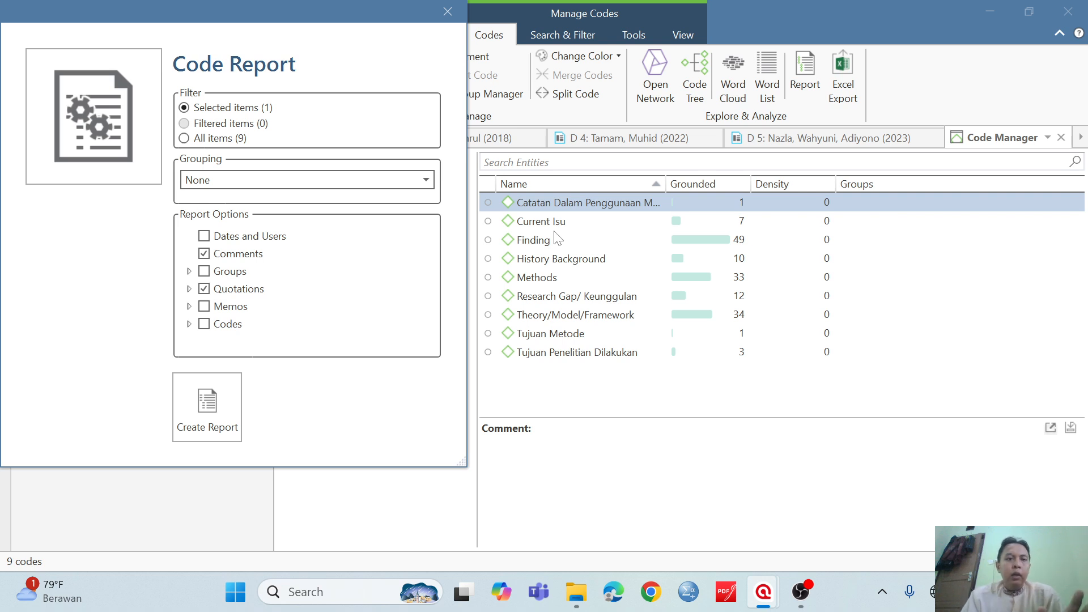
{"action": "left_click", "coordinate": [229, 139]}
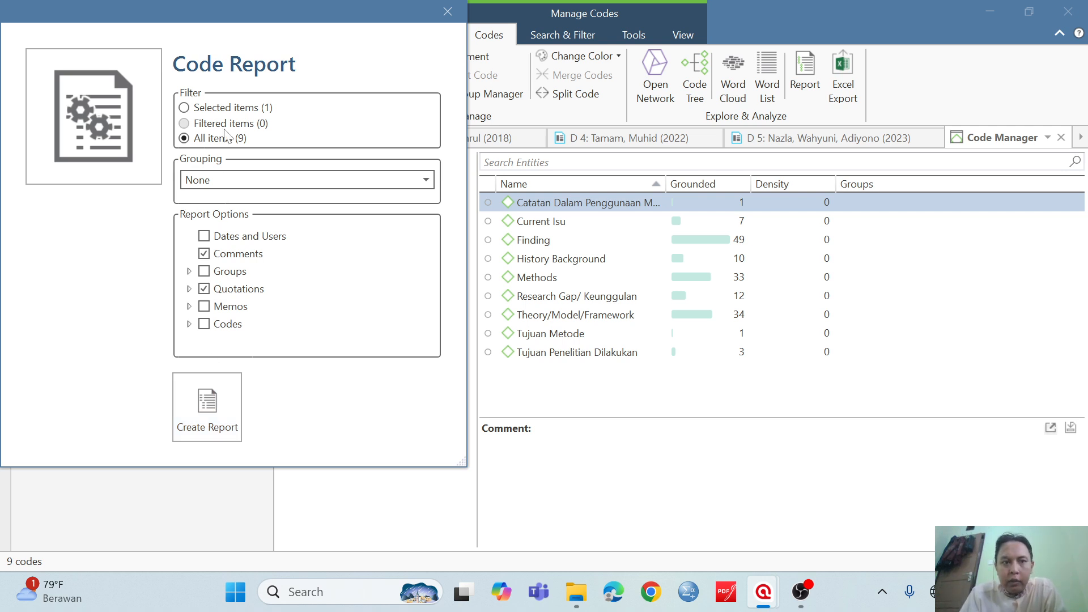
{"action": "left_click", "coordinate": [209, 397]}
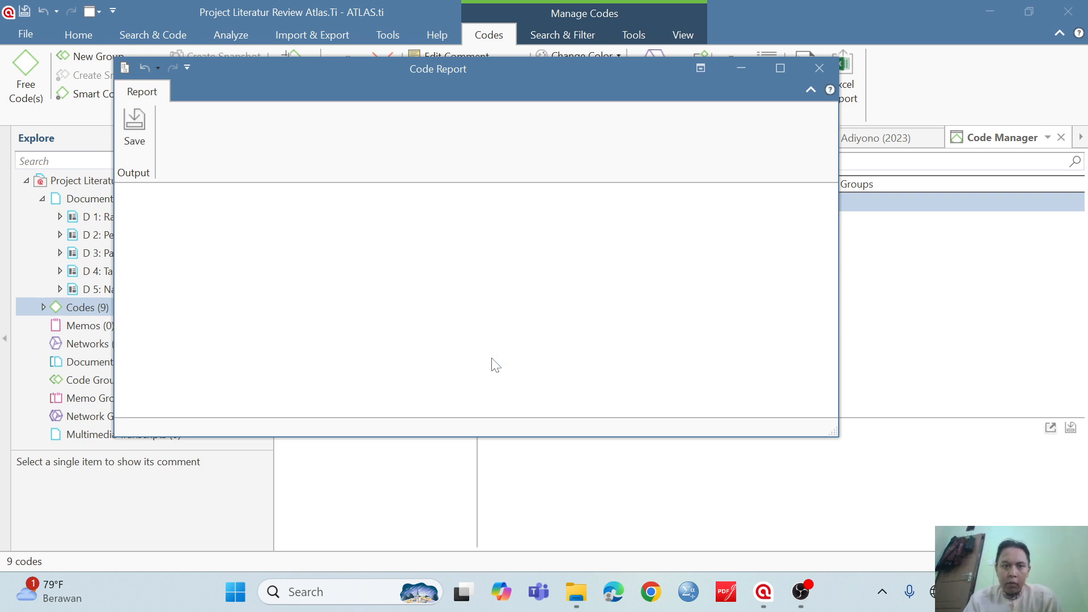
{"action": "left_click", "coordinate": [781, 68]}
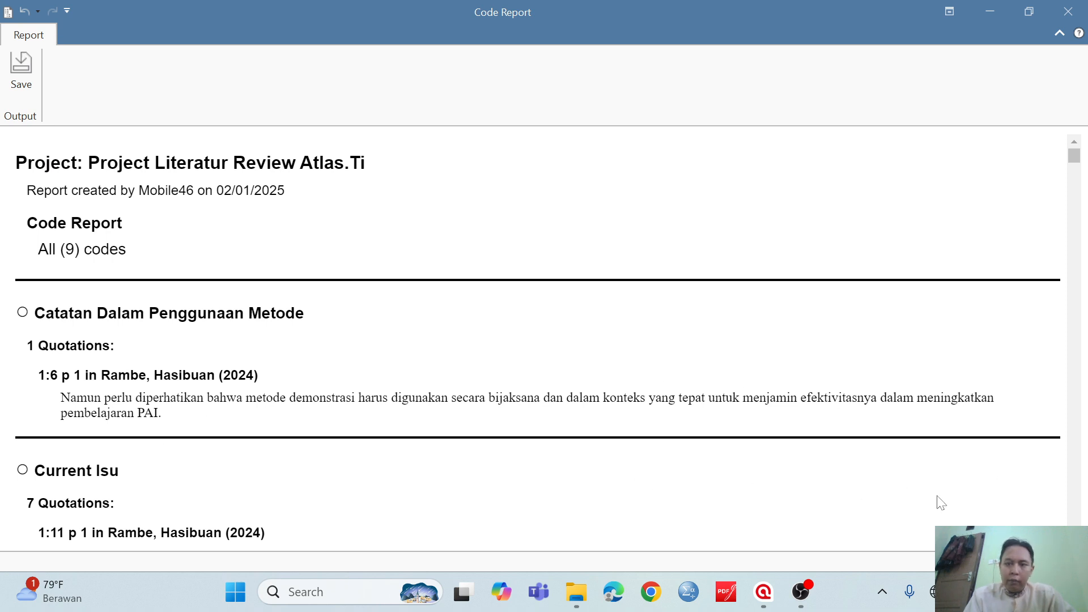
Examine the quotations listed under the Catatan Dalam Penggunaan Metode and Current Isu codes in the report
{"action": "scroll", "coordinate": [538, 340], "scroll_direction": "down", "scroll_amount": 2}
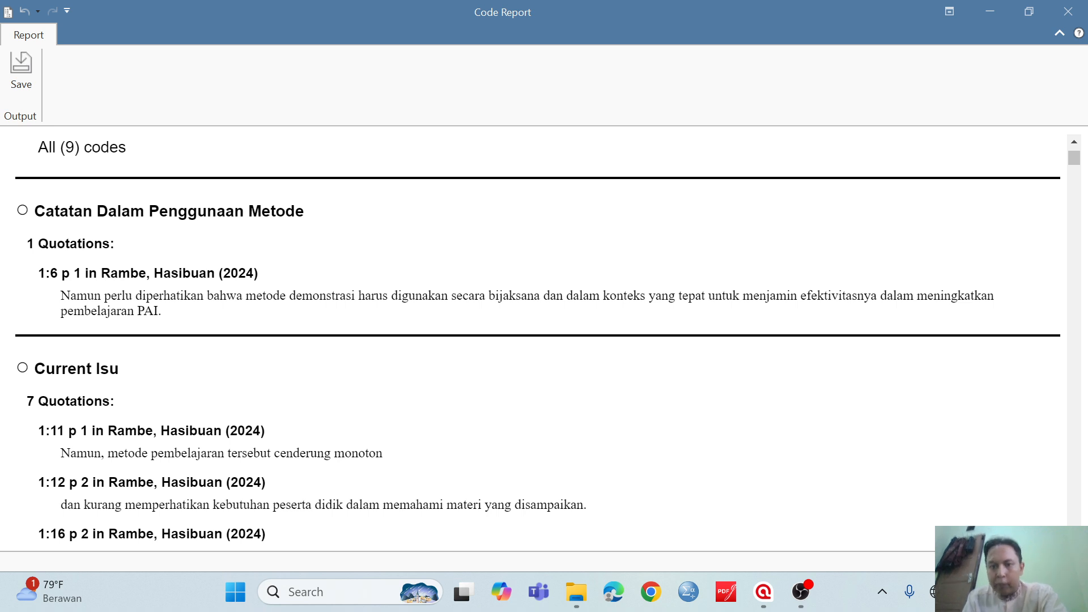
{"action": "scroll", "coordinate": [538, 340], "scroll_direction": "down", "scroll_amount": 3}
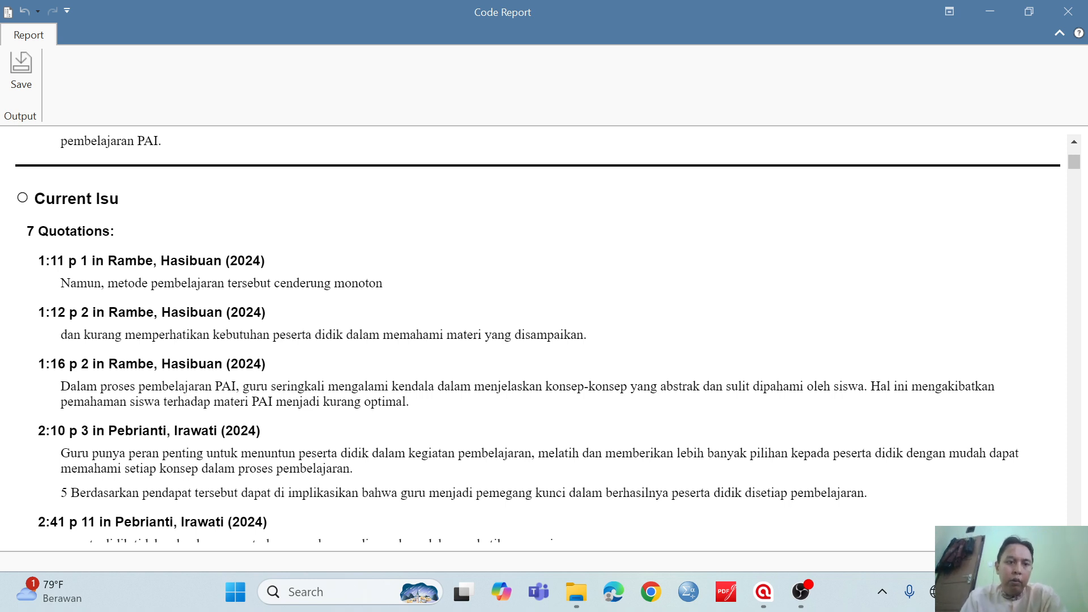
{"action": "scroll", "coordinate": [539, 340], "scroll_direction": "down", "scroll_amount": 1}
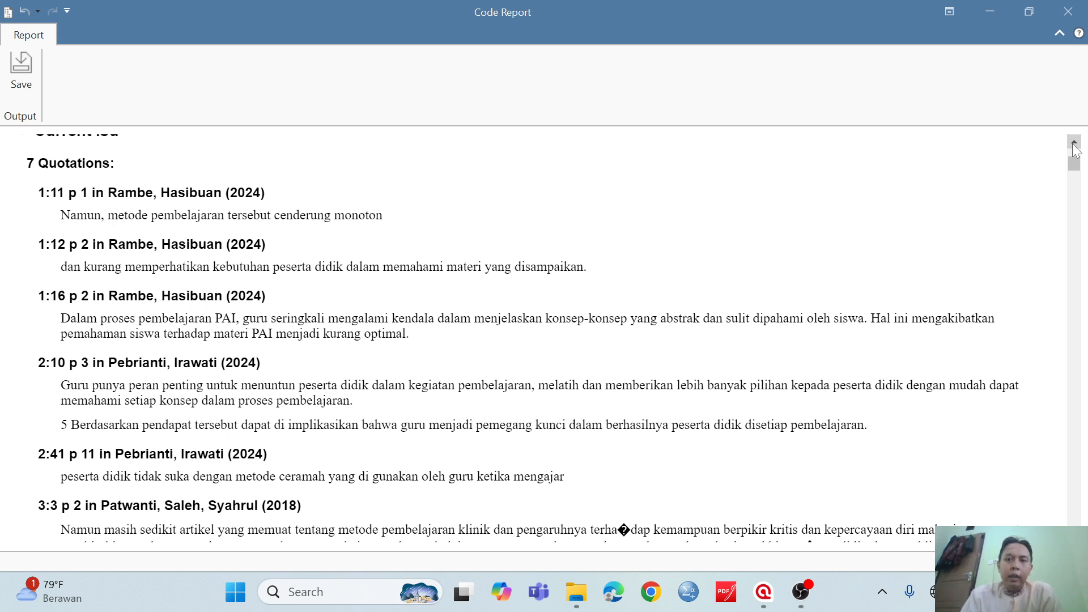
{"action": "scroll", "coordinate": [1074, 149], "scroll_direction": "up", "scroll_amount": 4}
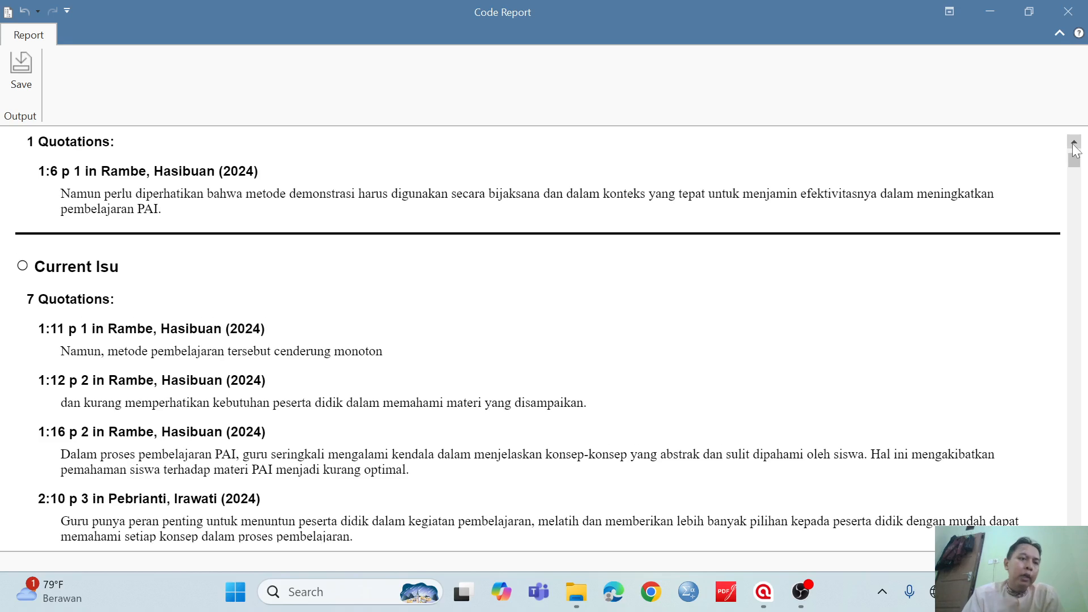
{"action": "scroll", "coordinate": [1075, 149], "scroll_direction": "up", "scroll_amount": 5}
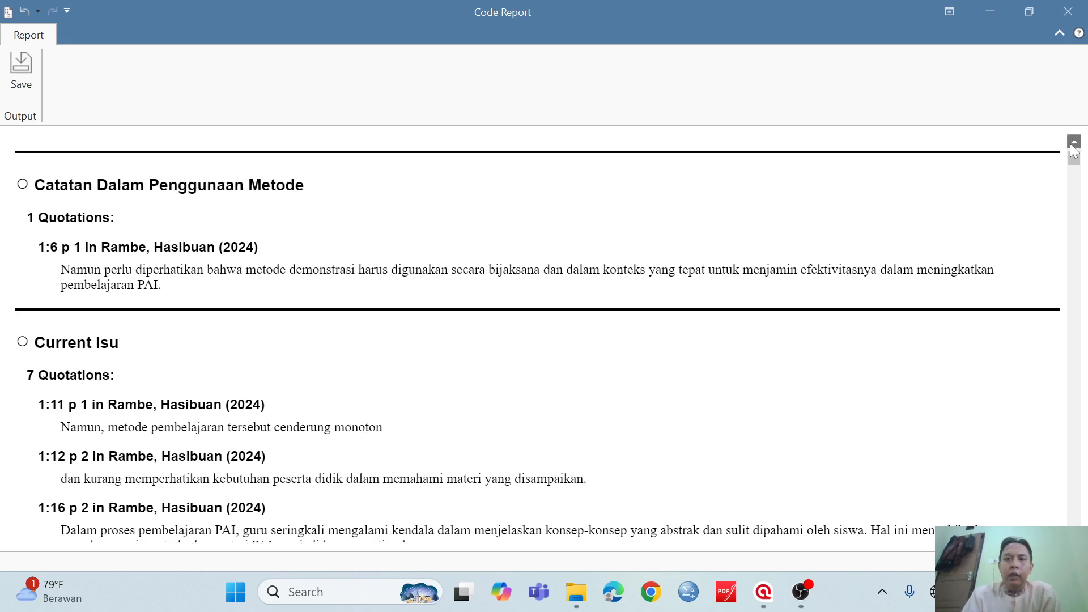
{"action": "scroll", "coordinate": [1074, 149], "scroll_direction": "up", "scroll_amount": 1}
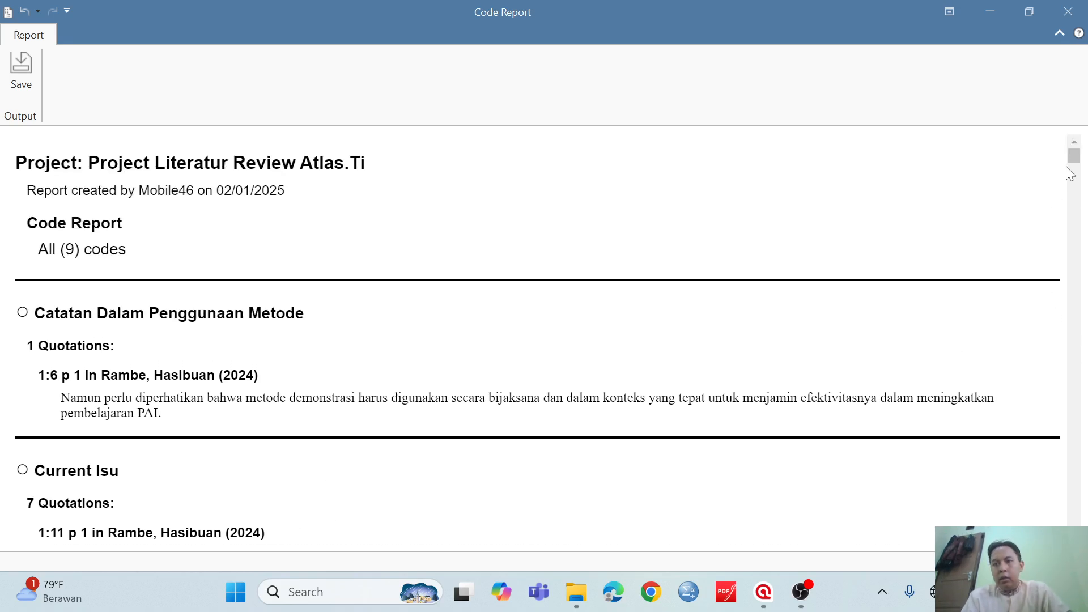
{"action": "mouse_move", "coordinate": [1077, 161]}
{"action": "left_mouse_down"}
{"action": "mouse_move", "coordinate": [1084, 532]}
{"action": "mouse_move", "coordinate": [1086, 146]}
{"action": "left_mouse_up"}
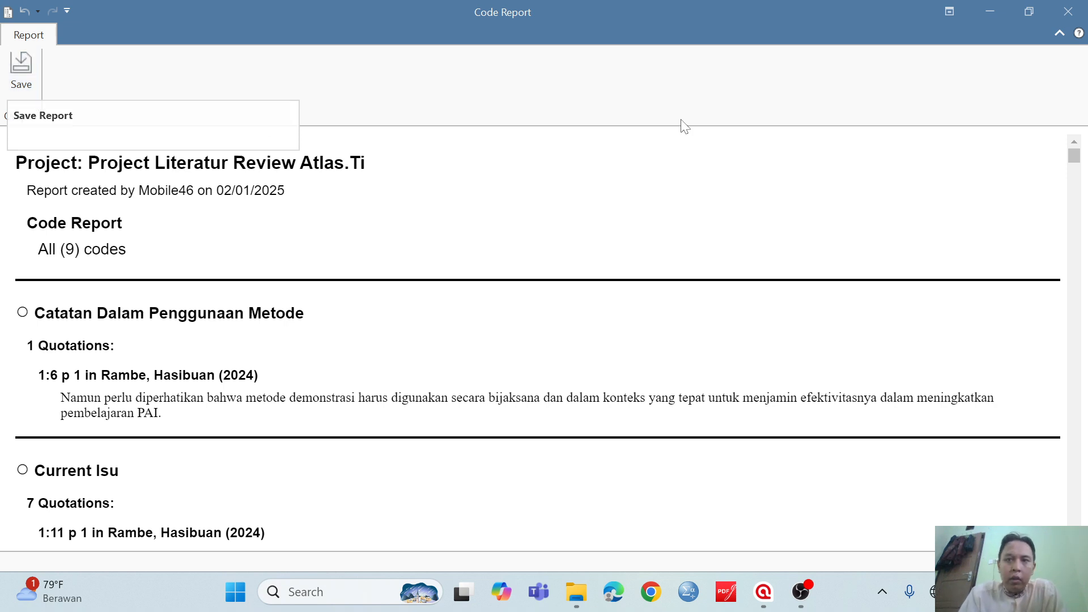
Start saving the code report as a Word document named "Narasi Pengcodingan Sebagai Alat Bantu Literatur Review.doc"
{"action": "left_click", "coordinate": [18, 83]}
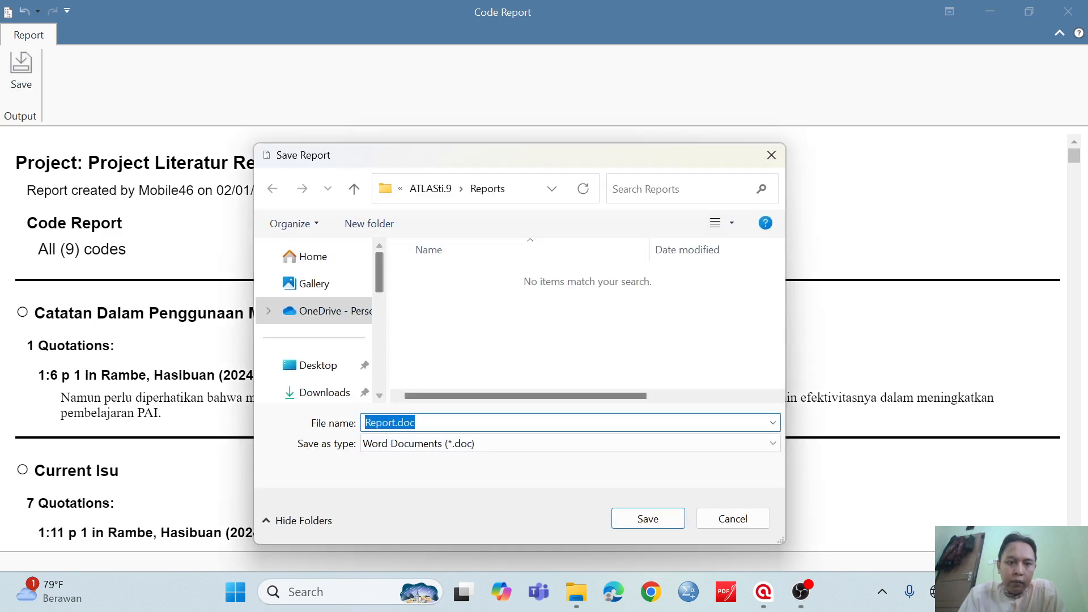
{"action": "left_click", "coordinate": [397, 423]}
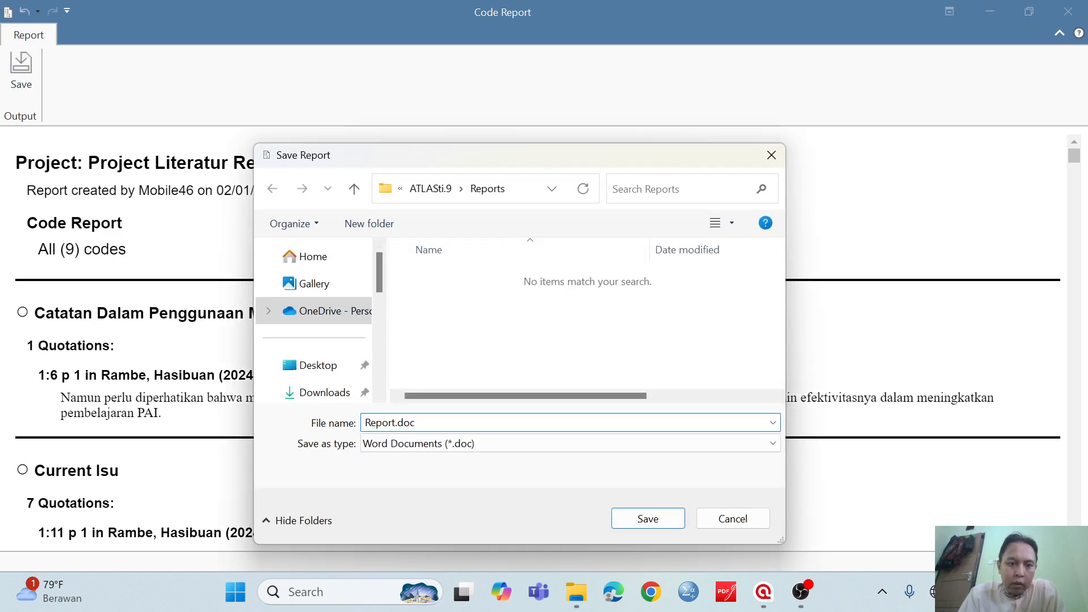
{"action": "key", "text": "BackSpace"}
{"action": "key", "text": "BackSpace"}
{"action": "key", "text": "BackSpace"}
{"action": "key", "text": "BackSpace"}
{"action": "key", "text": "BackSpace"}
{"action": "key", "text": "BackSpace"}
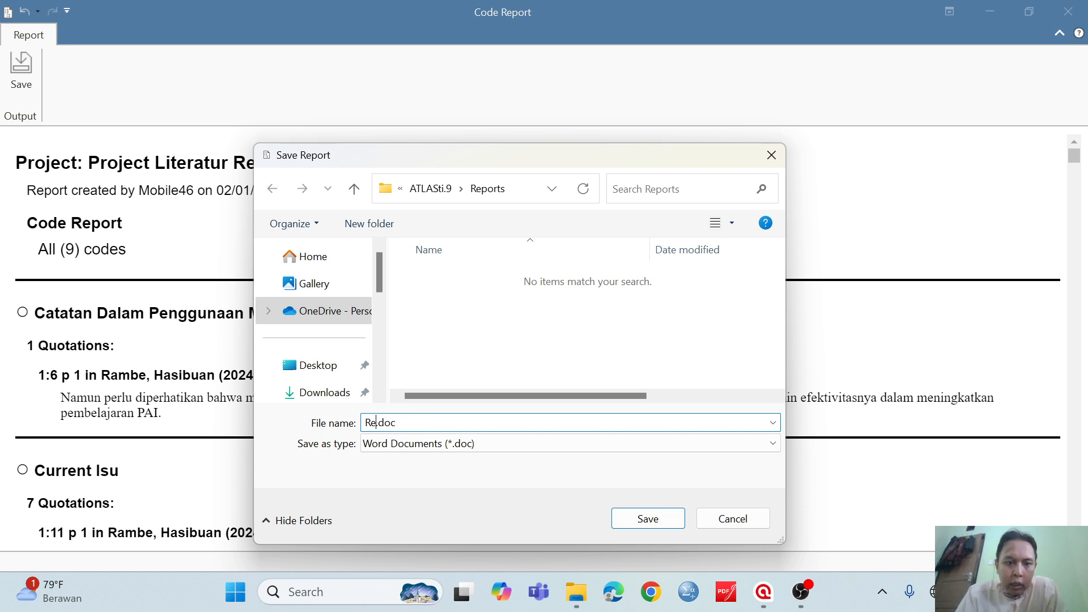
{"action": "key", "text": "Caps_Lock"}
{"action": "type", "text": "Narasi "}
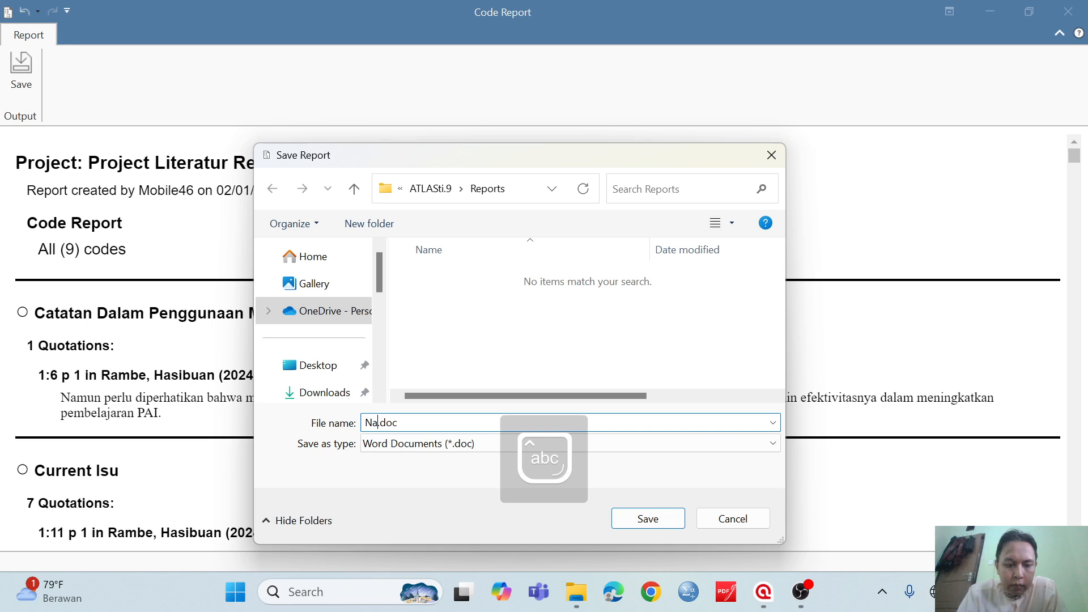
{"action": "type", "text": "P"}
{"action": "key", "text": "Caps_Lock"}
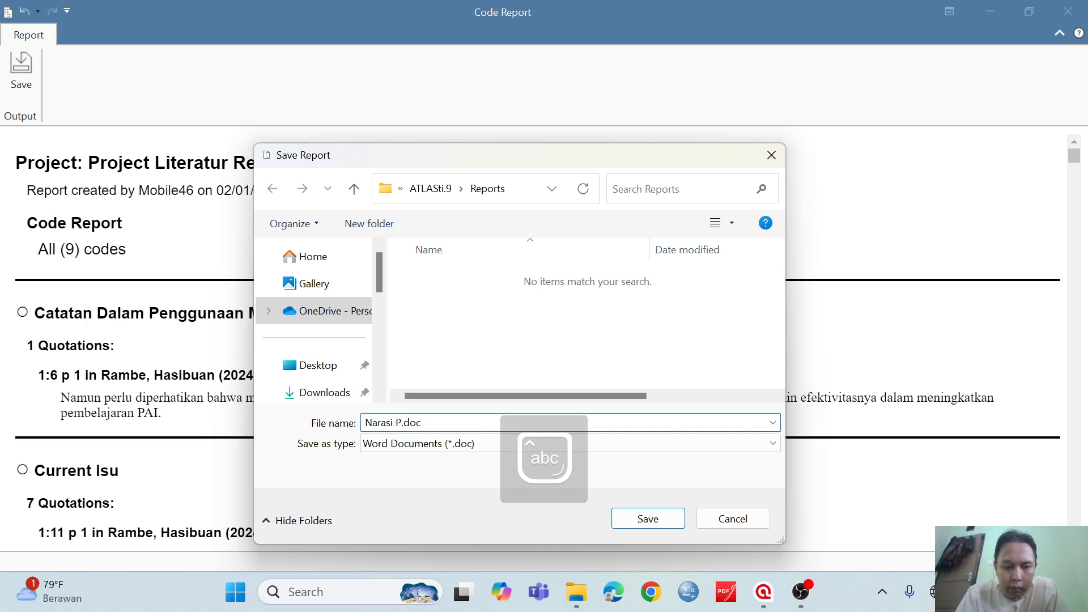
{"action": "type", "text": "engcodingan"}
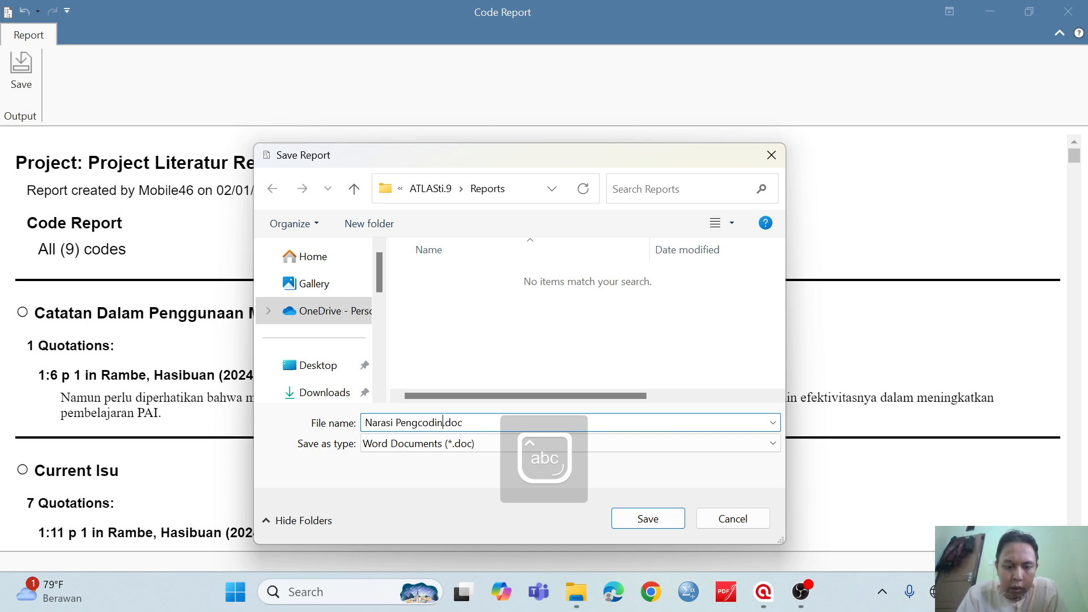
{"action": "key", "text": "Caps_Lock"}
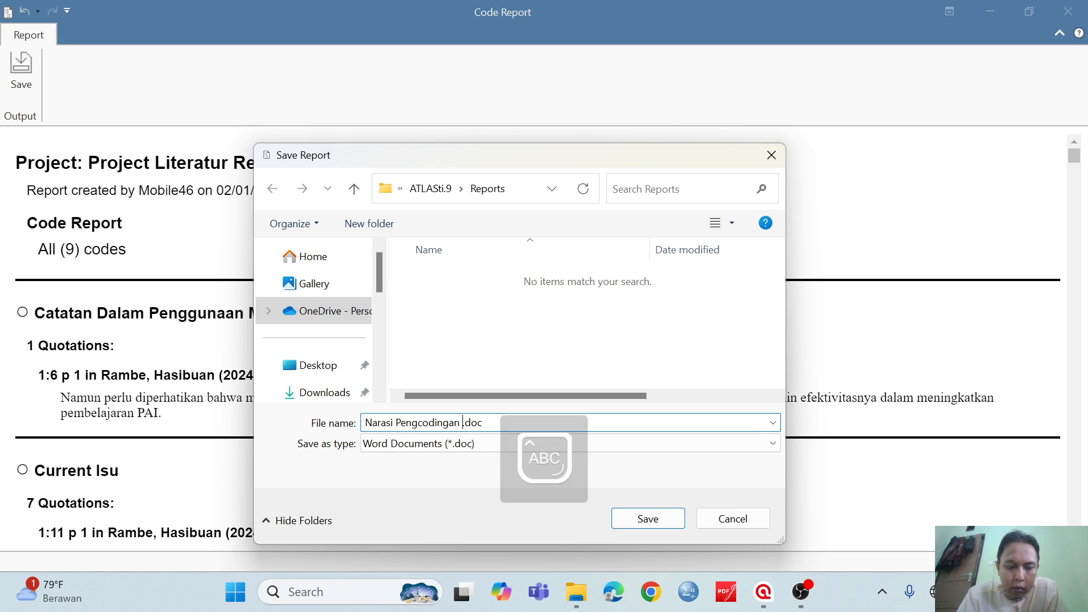
{"action": "type", "text": "UN"}
{"action": "key", "text": "Caps_Lock"}
{"action": "type", "text": "n"}
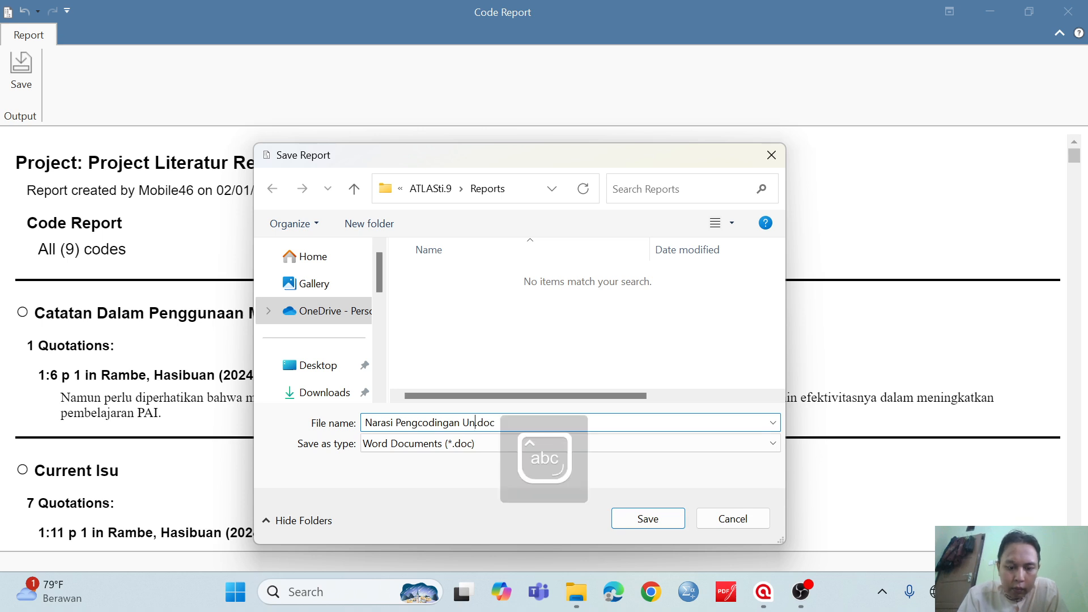
{"action": "key", "text": "BackSpace"}
{"action": "key", "text": "Caps_Lock"}
{"action": "type", "text": "S"}
{"action": "key", "text": "Caps_Lock"}
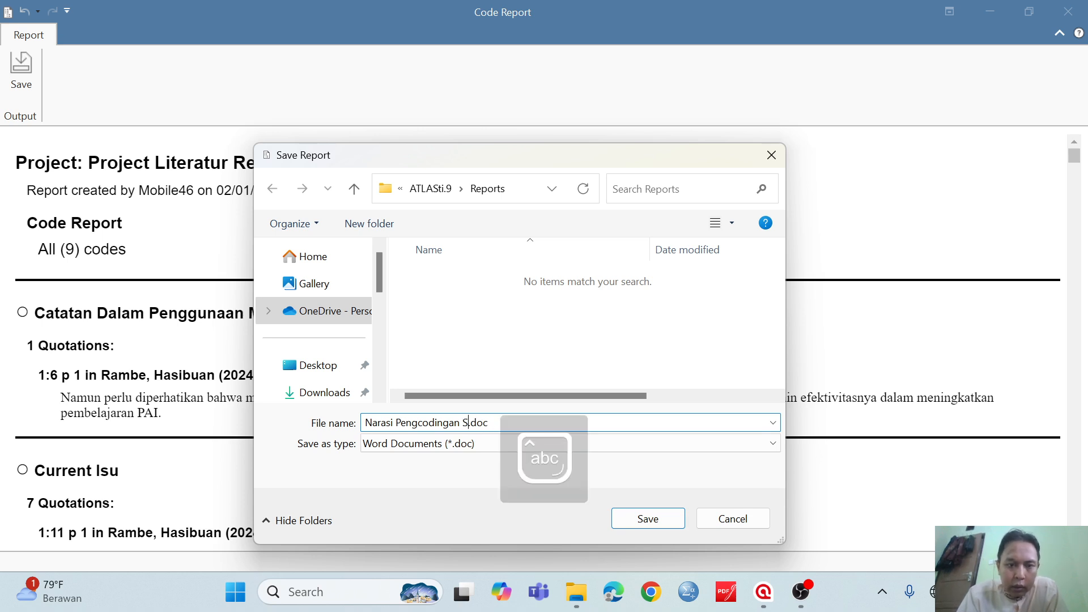
{"action": "type", "text": "ebagai"}
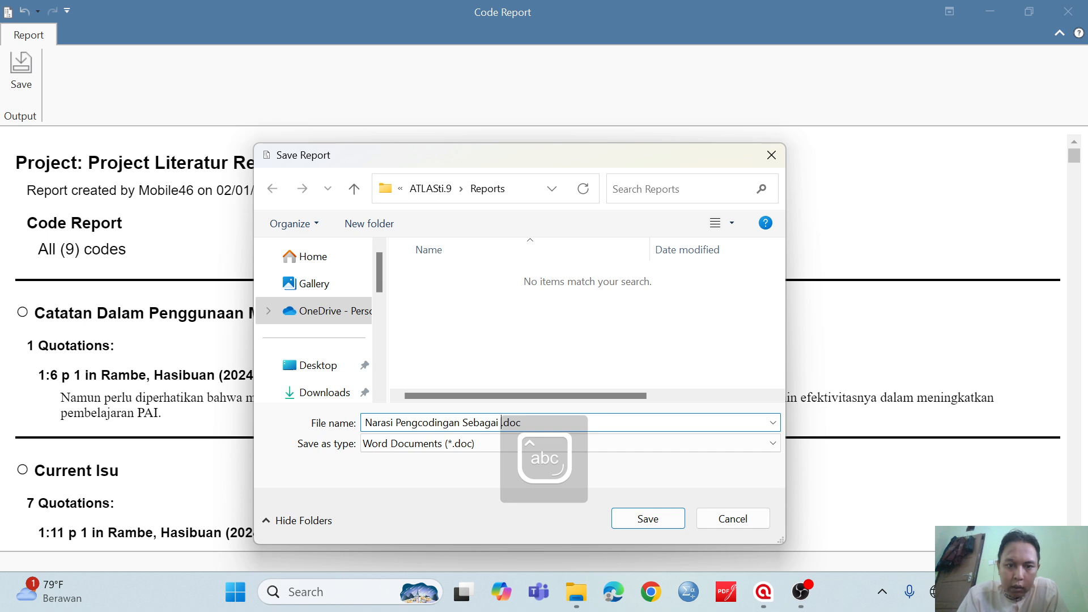
{"action": "key", "text": "Caps_Lock"}
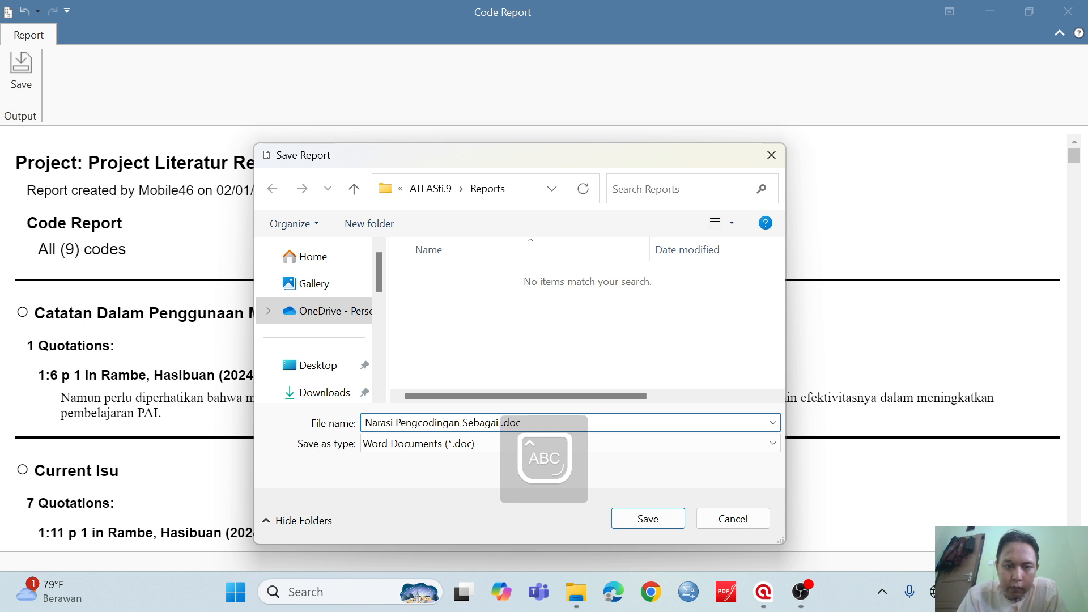
{"action": "type", "text": "A"}
{"action": "key", "text": "Caps_Lock"}
{"action": "type", "text": "lat"}
{"action": "key", "text": "Caps_Lock"}
{"action": "type", "text": "B"}
{"action": "key", "text": "Caps_Lock"}
{"action": "type", "text": "antu"}
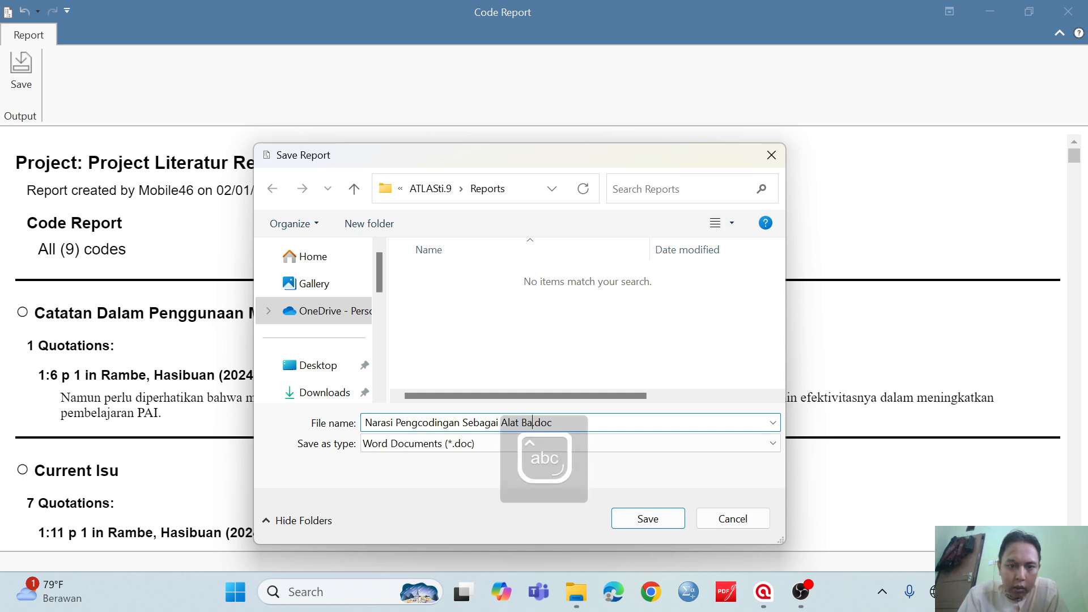
{"action": "key", "text": "Caps_Lock"}
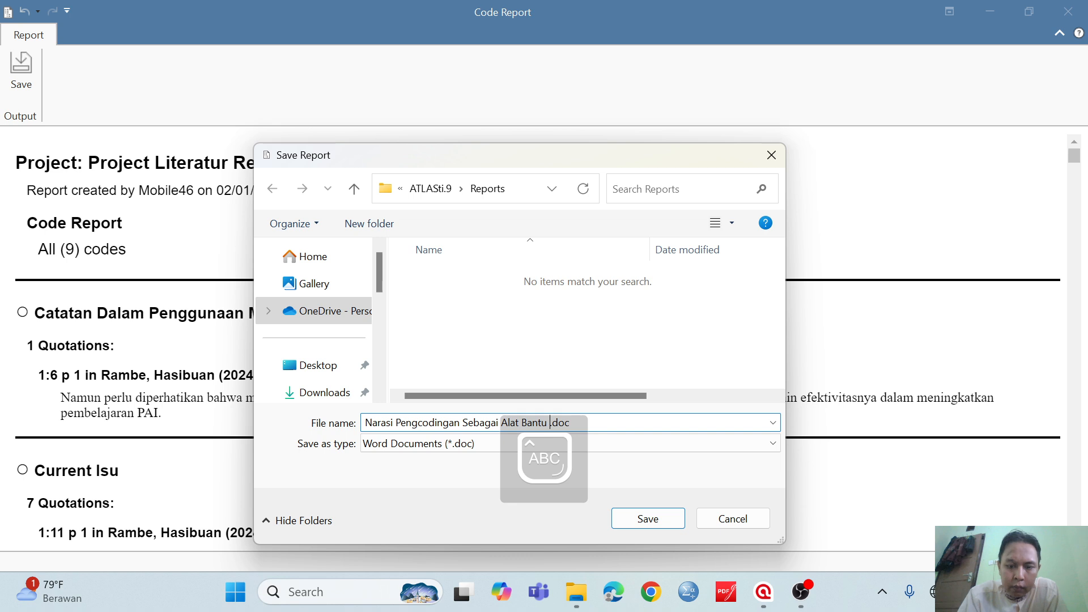
{"action": "type", "text": "L"}
{"action": "key", "text": "Caps_Lock"}
{"action": "type", "text": "iterat"}
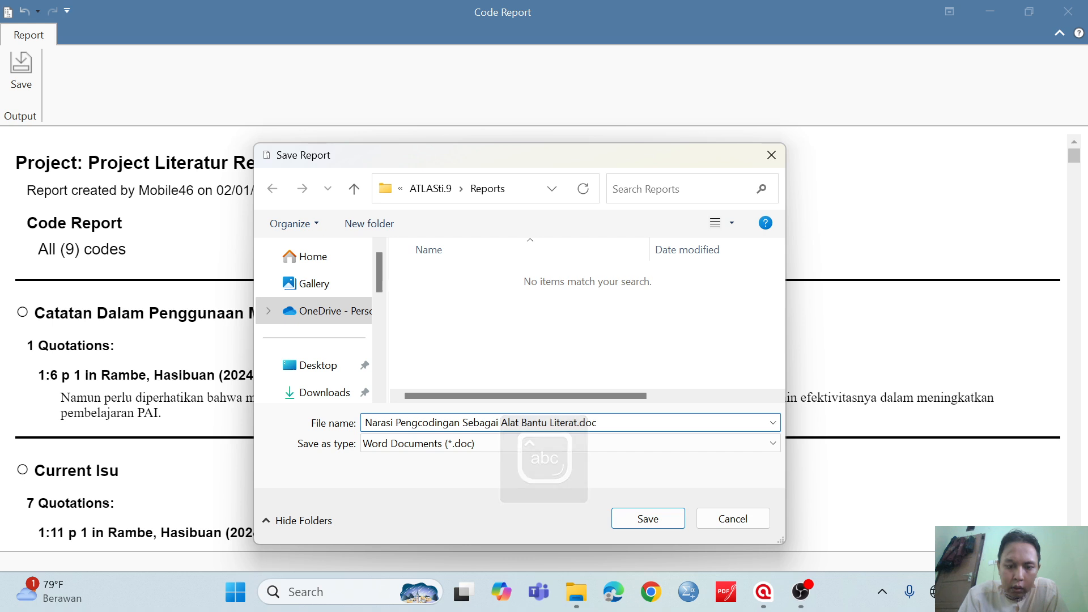
{"action": "type", "text": "ur"}
{"action": "key", "text": "Caps_Lock"}
{"action": "type", "text": "R"}
{"action": "key", "text": "Caps_Lock"}
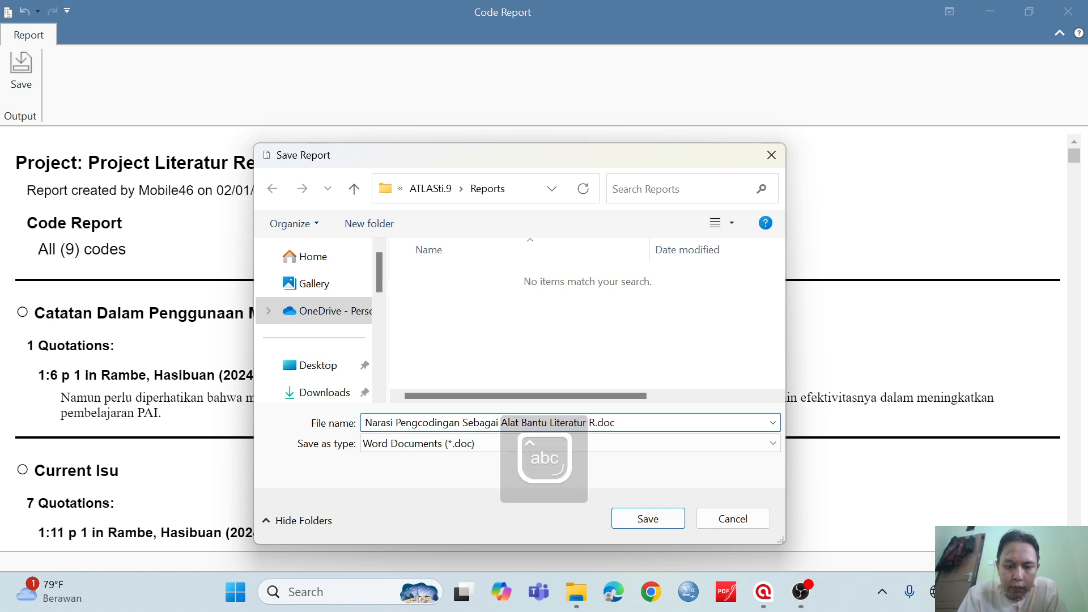
{"action": "type", "text": "eviw"}
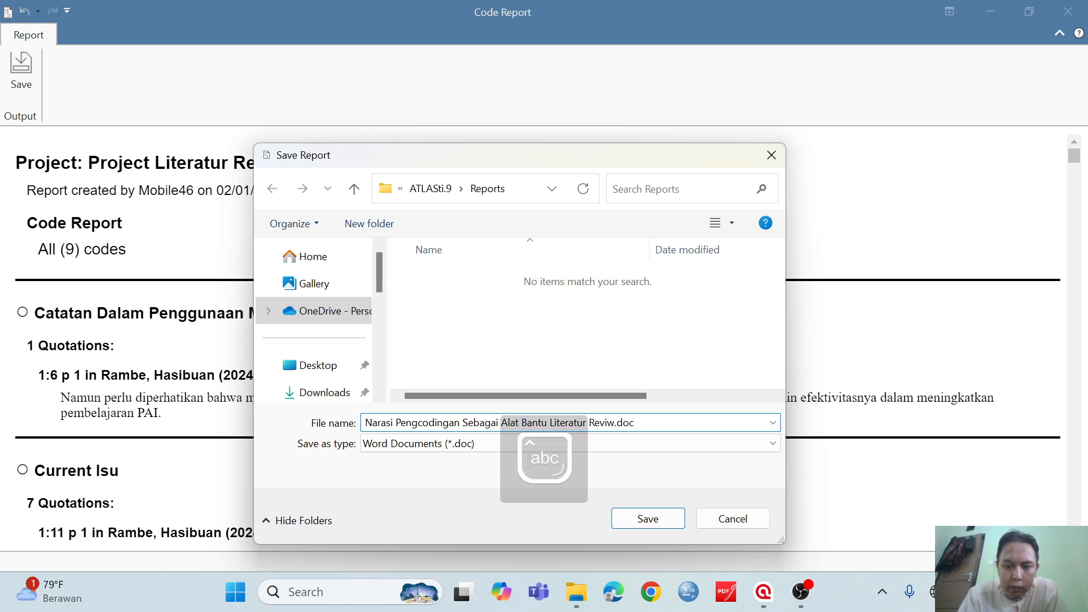
{"action": "key", "text": "Left"}
{"action": "type", "text": "e"}
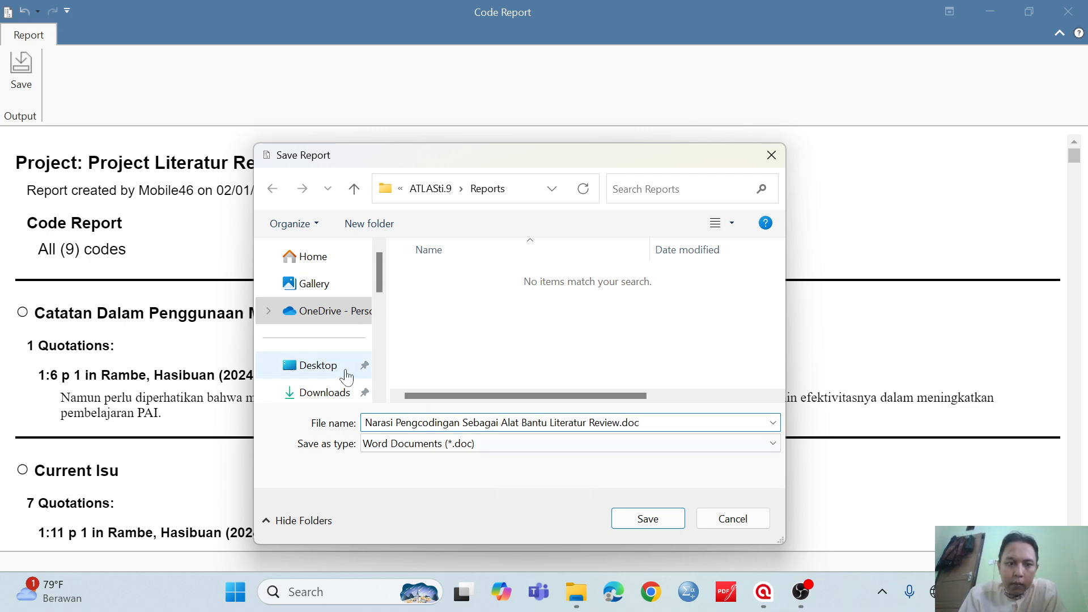
Save the report in the PAI UNWIR folder inside Documents and close the report window
{"action": "left_click", "coordinate": [323, 392]}
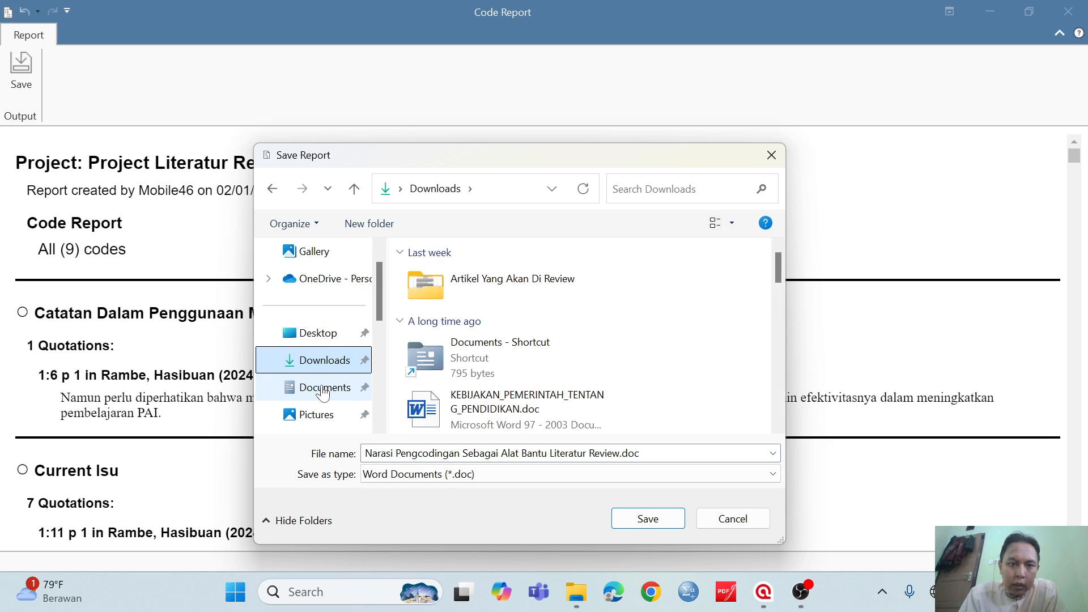
{"action": "left_click", "coordinate": [496, 291]}
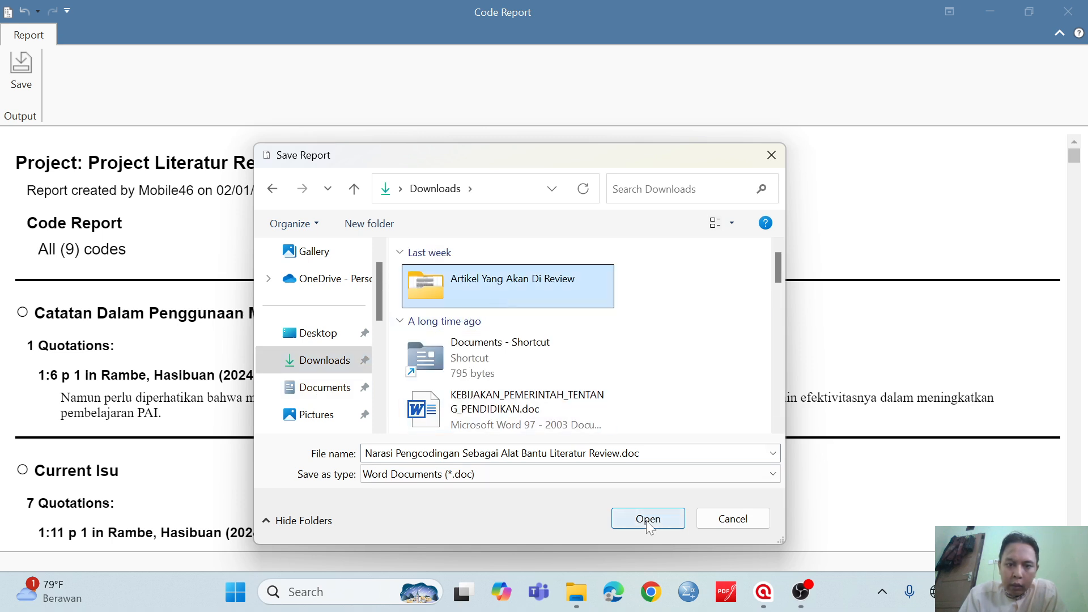
{"action": "left_click", "coordinate": [322, 390]}
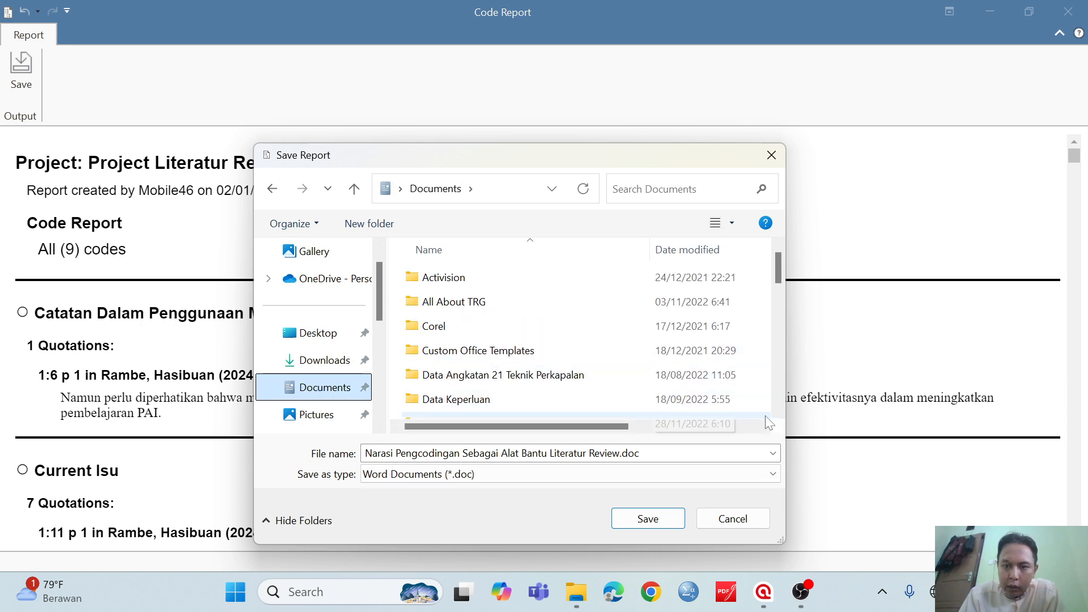
{"action": "scroll", "coordinate": [779, 413], "scroll_direction": "down", "scroll_amount": 5}
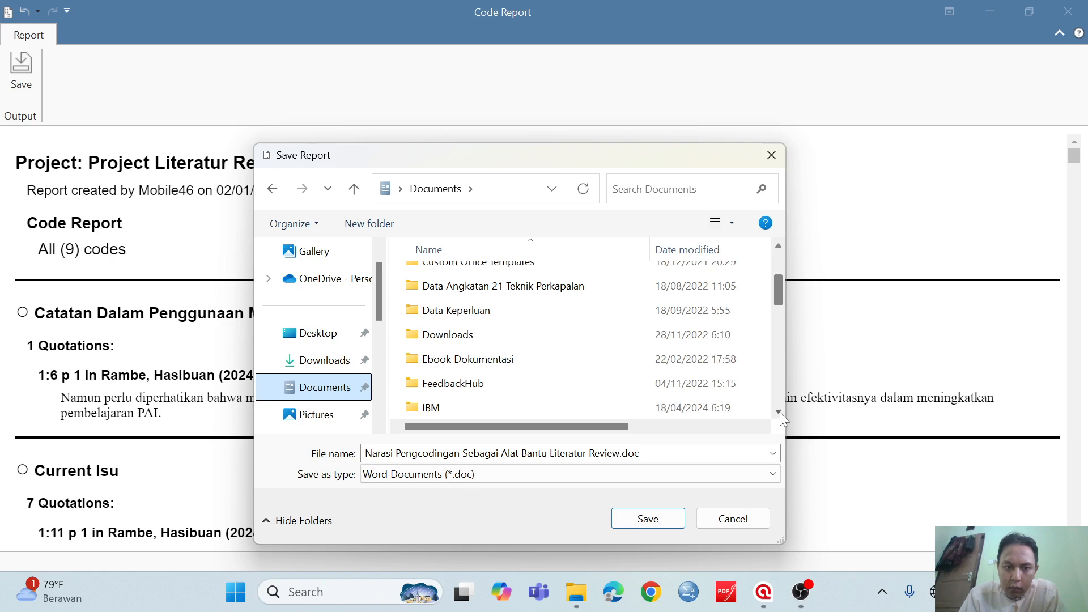
{"action": "scroll", "coordinate": [780, 412], "scroll_direction": "down", "scroll_amount": 5}
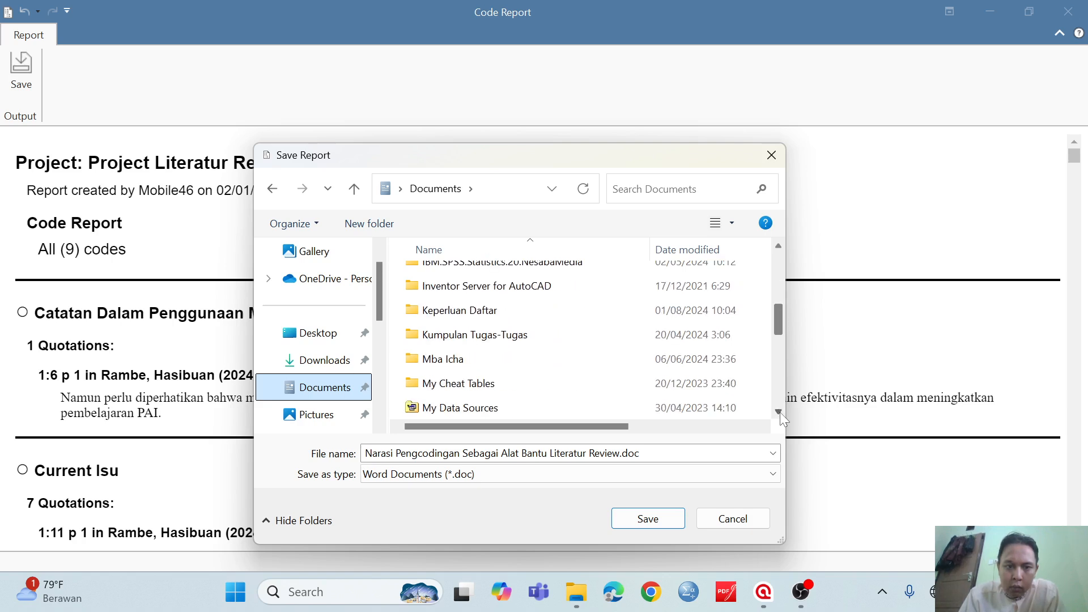
{"action": "left_click", "coordinate": [601, 405]}
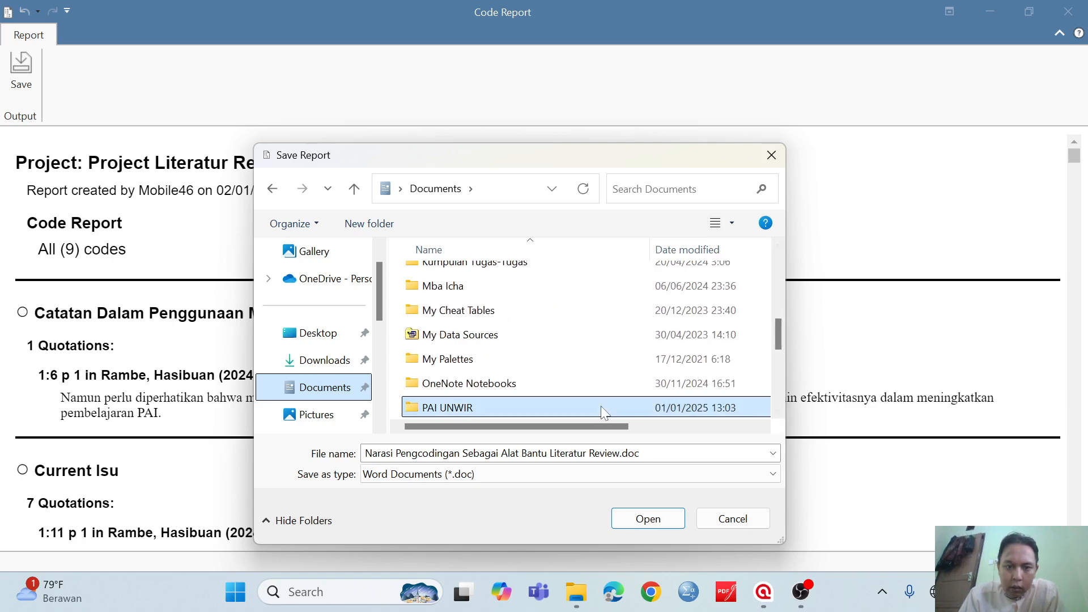
{"action": "left_click", "coordinate": [659, 519]}
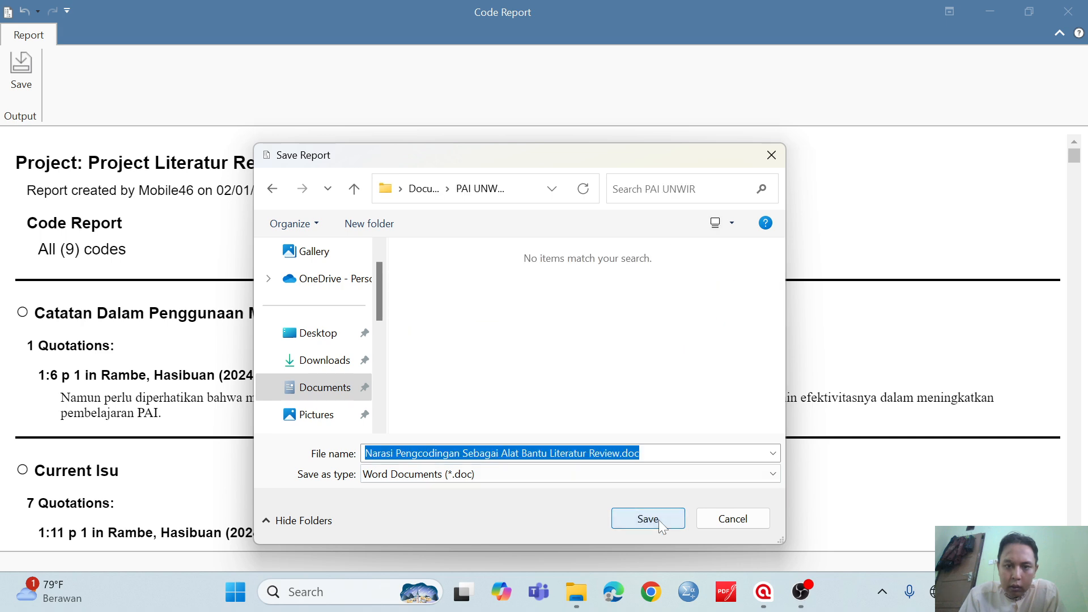
{"action": "left_click", "coordinate": [658, 519]}
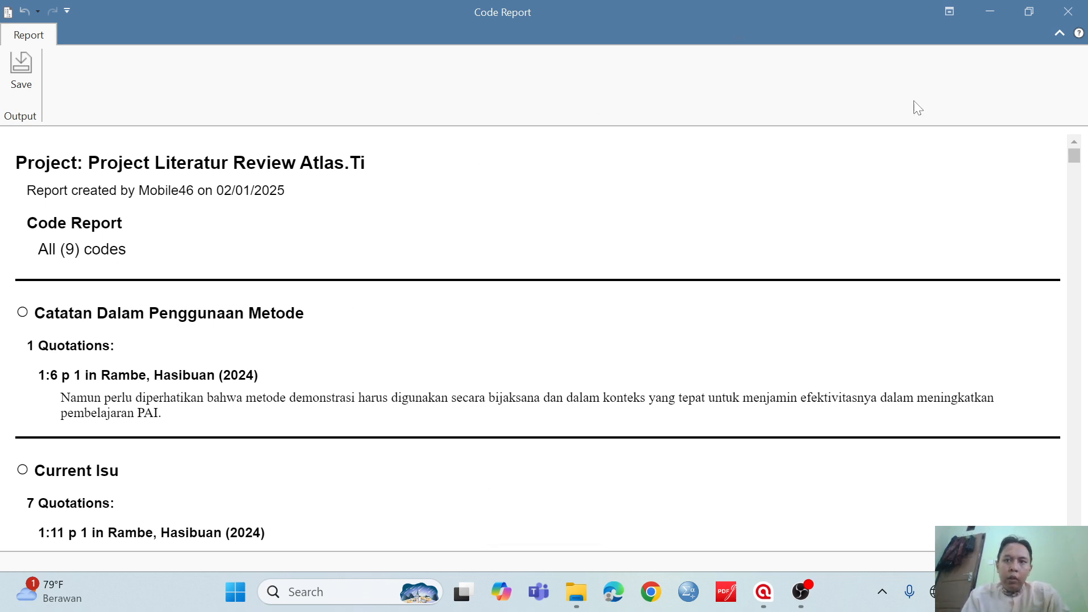
{"action": "left_click", "coordinate": [1067, 12]}
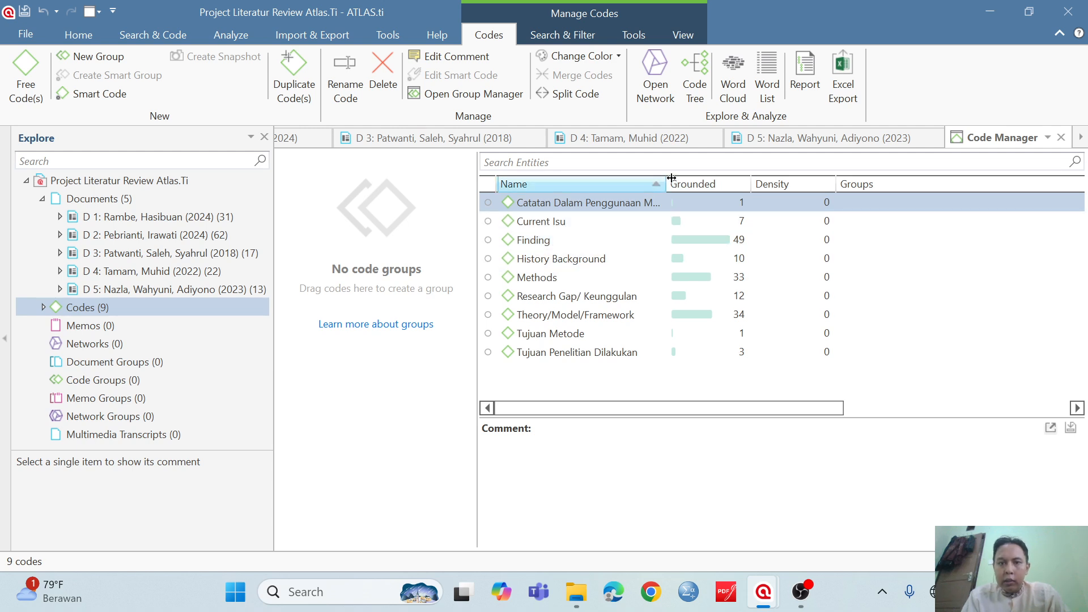
Widen the Name column of the code list and open a network for Catatan Dalam Penggunaan Metode in a maximized window
{"action": "left_click_drag", "start_coordinate": [669, 177], "coordinate": [708, 182]}
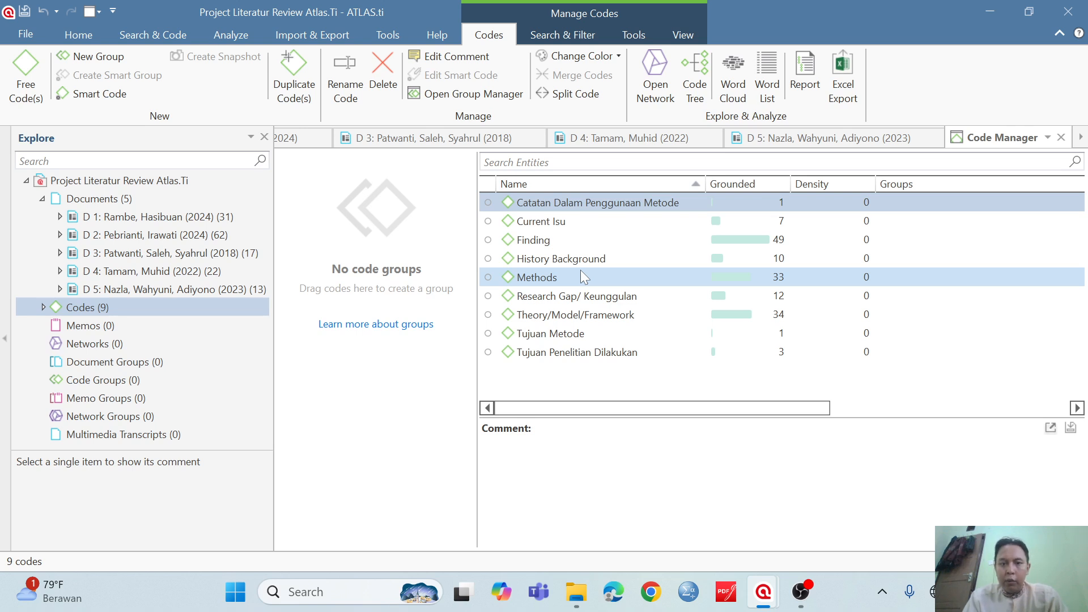
{"action": "left_click", "coordinate": [666, 103]}
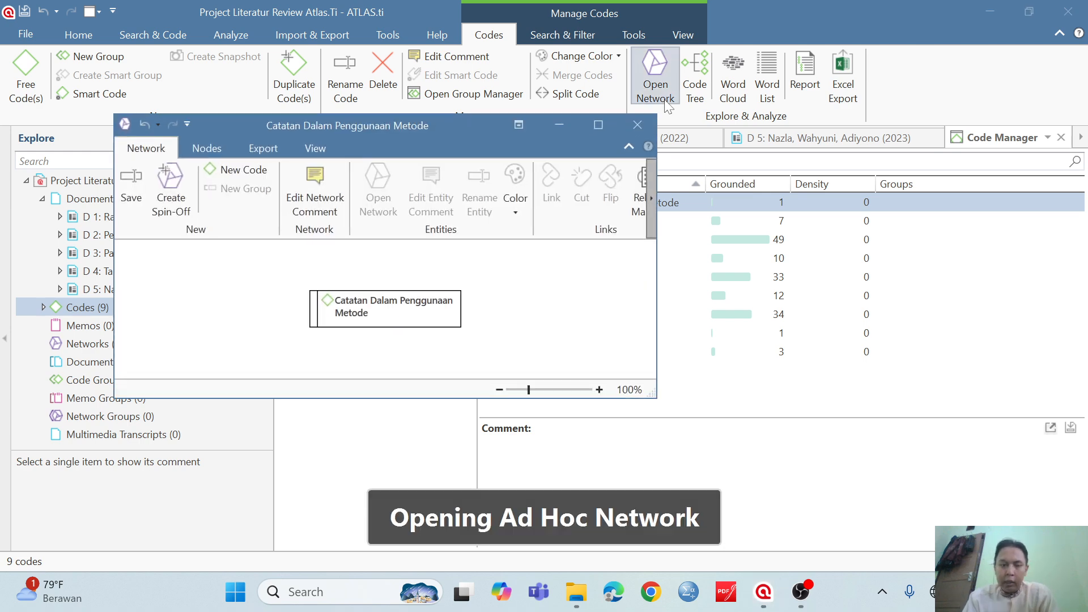
{"action": "left_click", "coordinate": [598, 124]}
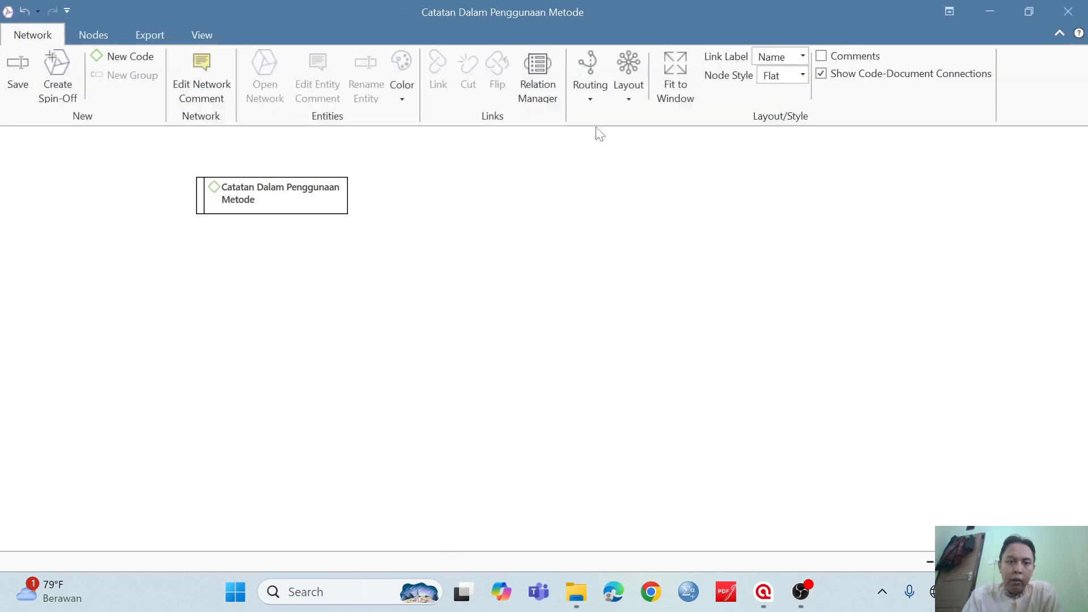
Try to add neighboring codes to the Catatan Dalam Penggunaan Metode node, and close the network
{"action": "right_click", "coordinate": [302, 195]}
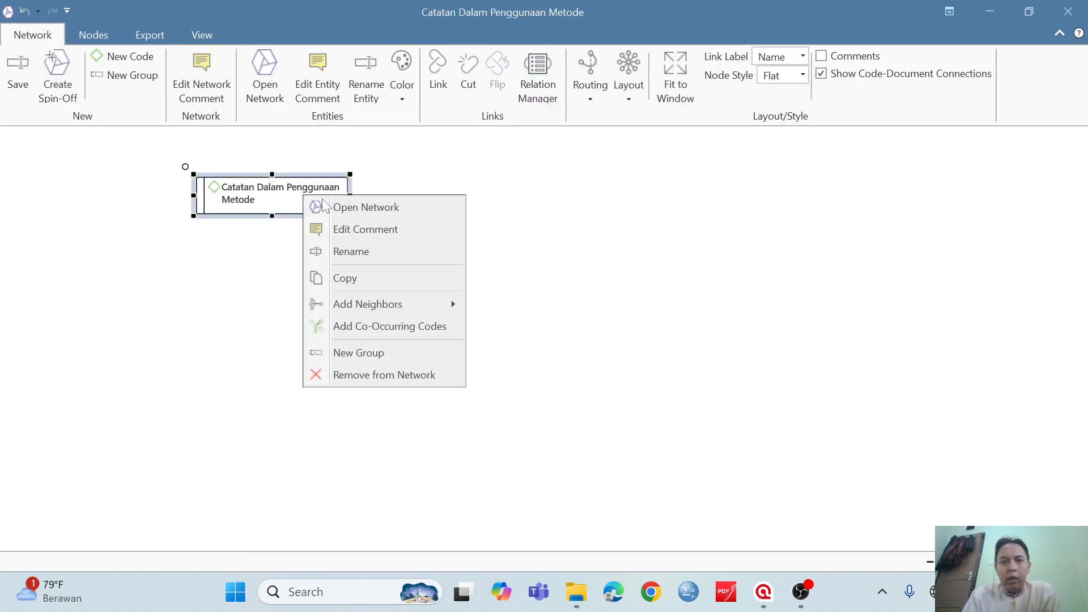
{"action": "mouse_move", "coordinate": [354, 300]}
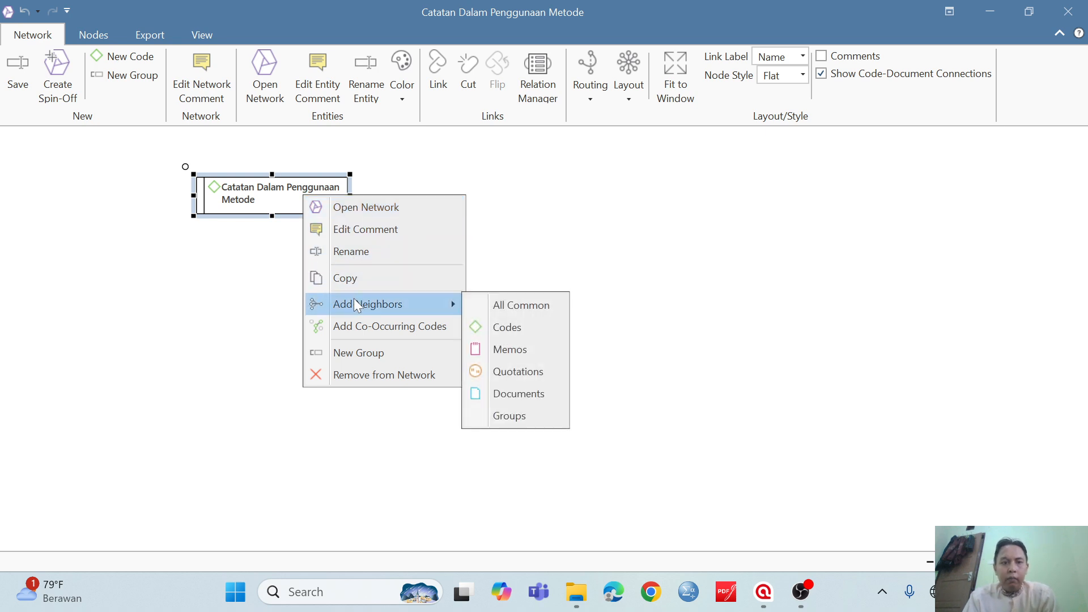
{"action": "left_click", "coordinate": [492, 334]}
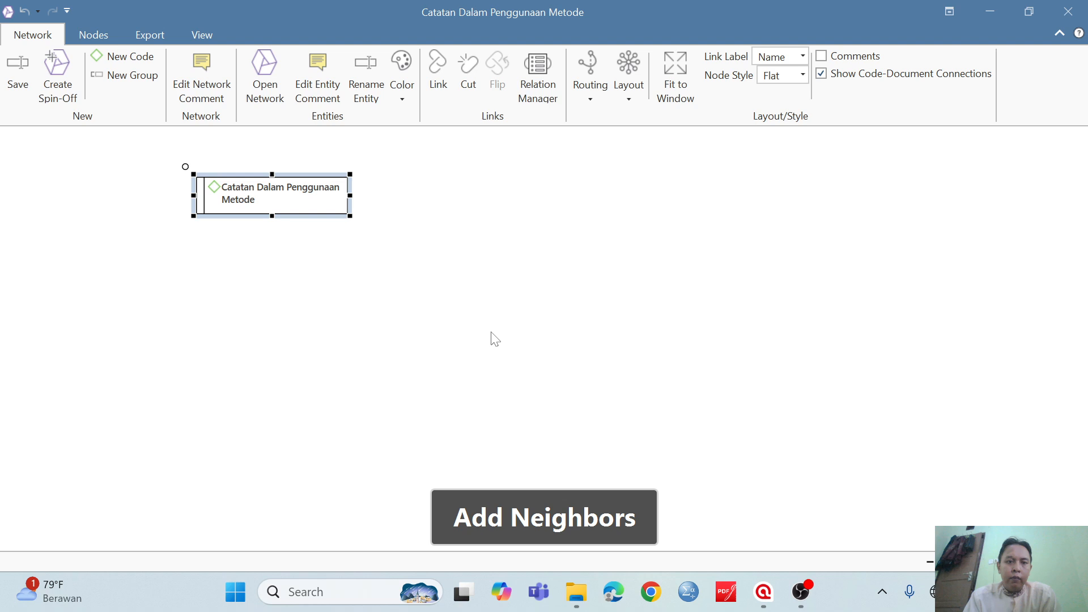
{"action": "right_click", "coordinate": [312, 192]}
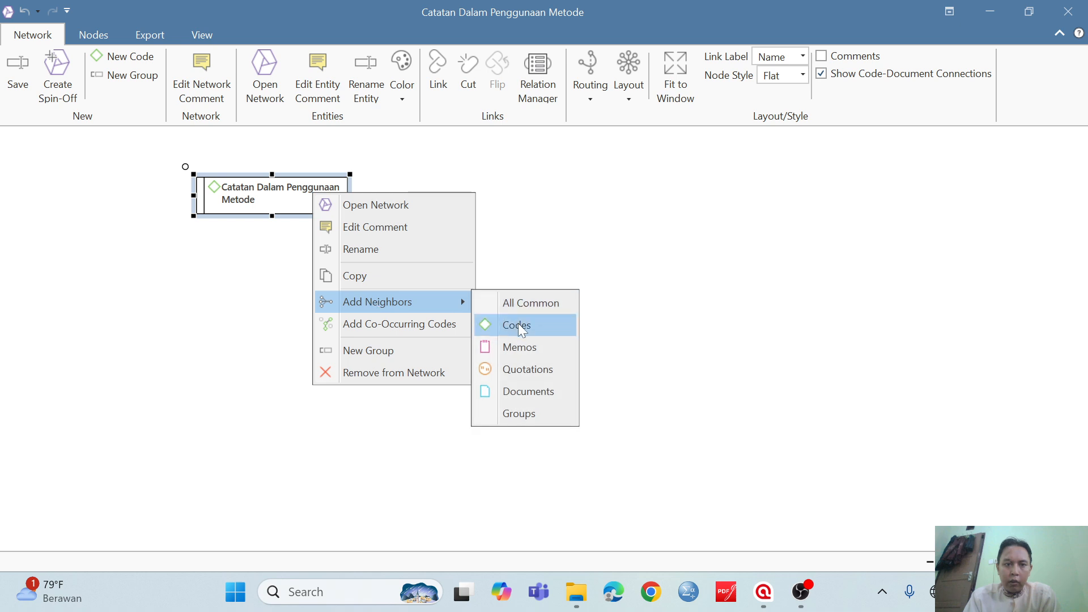
{"action": "left_click", "coordinate": [518, 323]}
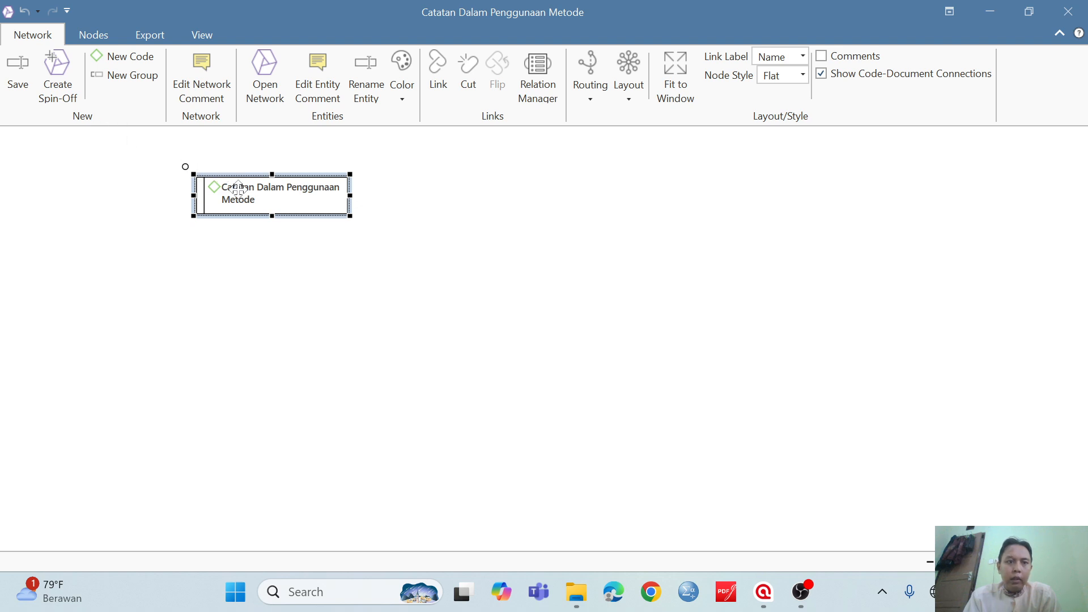
{"action": "left_click", "coordinate": [25, 12]}
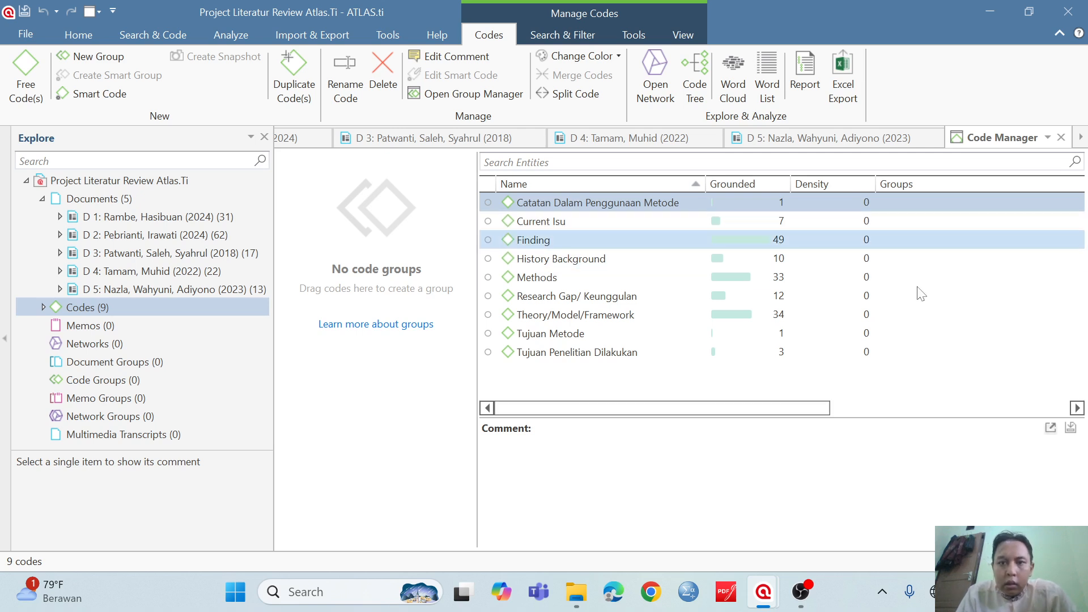
{"action": "left_click", "coordinate": [906, 376]}
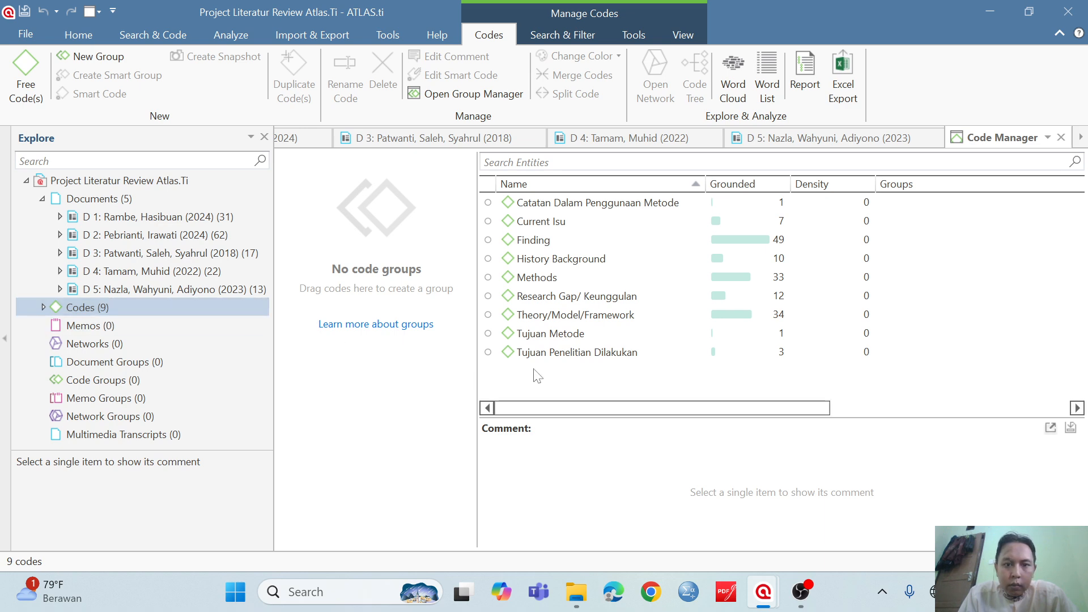
{"action": "left_click", "coordinate": [504, 350]}
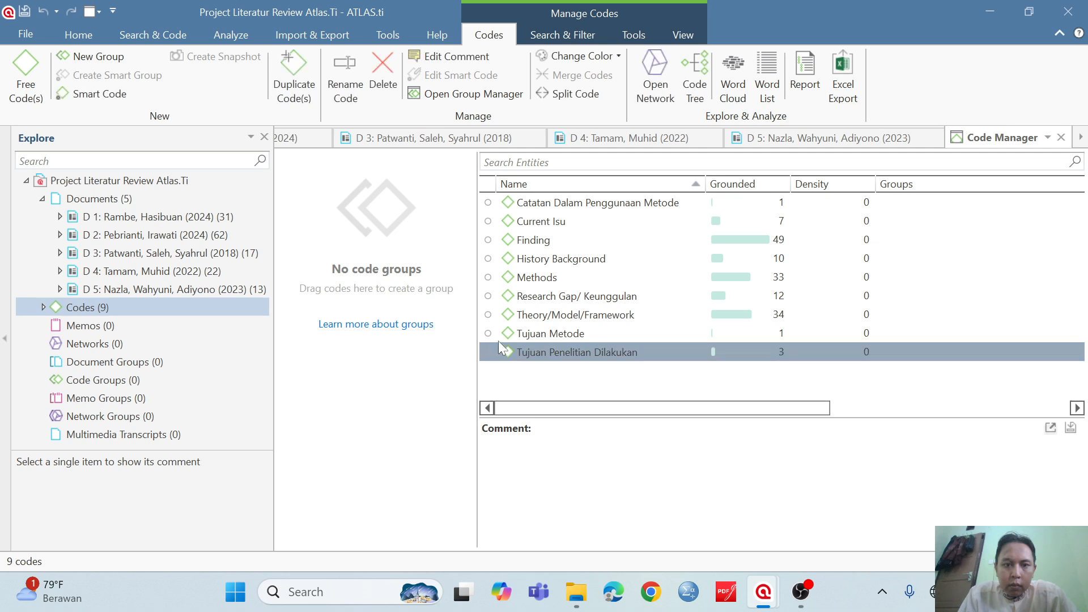
{"action": "left_click", "coordinate": [492, 334]}
{"action": "left_click", "coordinate": [485, 315]}
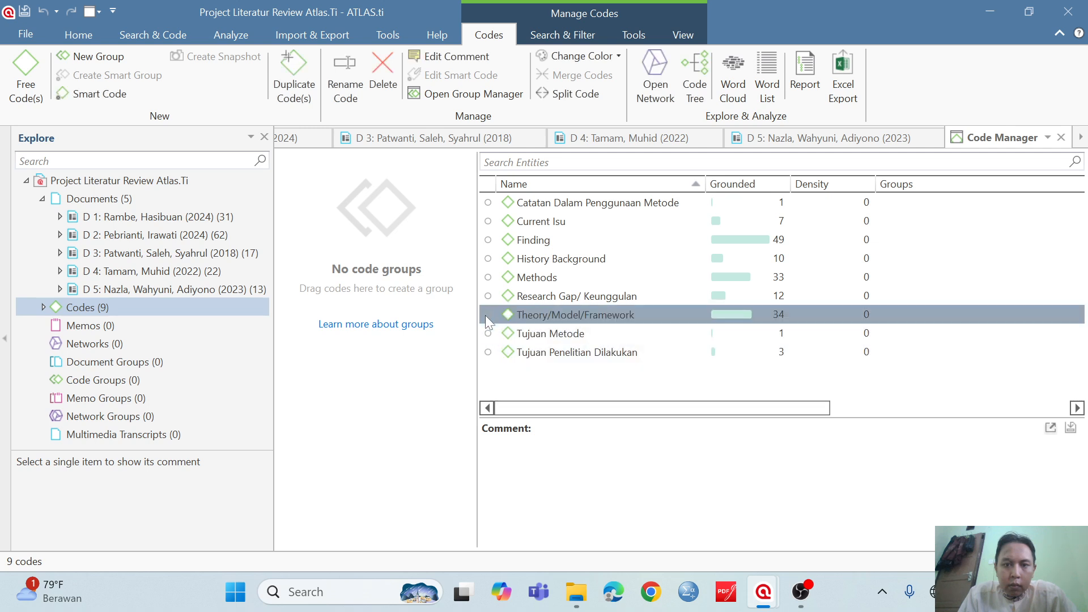
{"action": "left_click", "coordinate": [487, 274]}
{"action": "left_click", "coordinate": [489, 262]}
{"action": "left_click", "coordinate": [499, 203]}
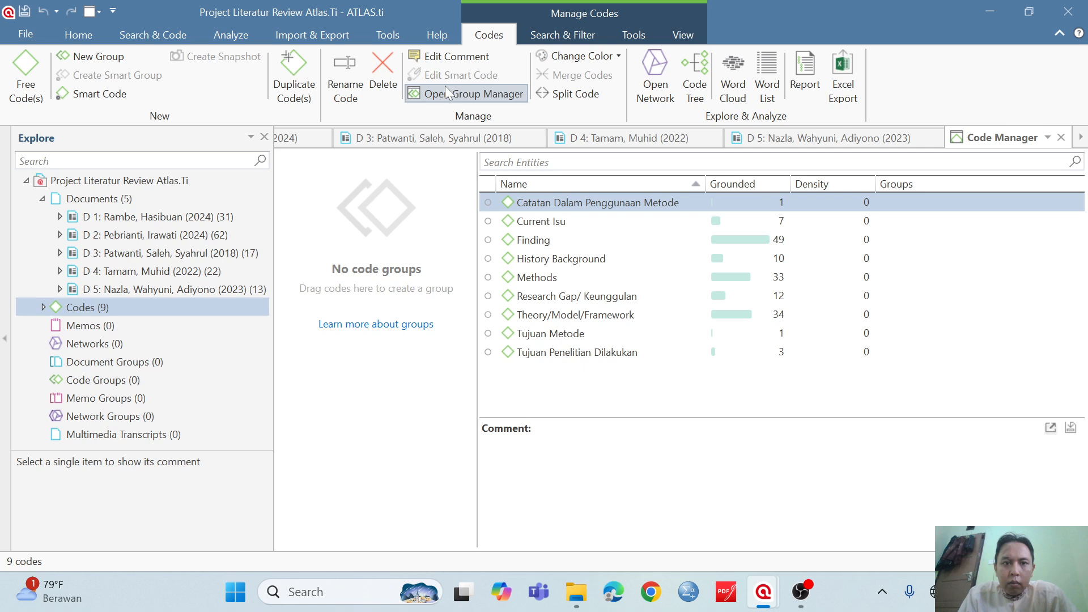
Open the Code Group Manager, look through the available project and export tools, and close the manager
{"action": "left_click", "coordinate": [430, 93]}
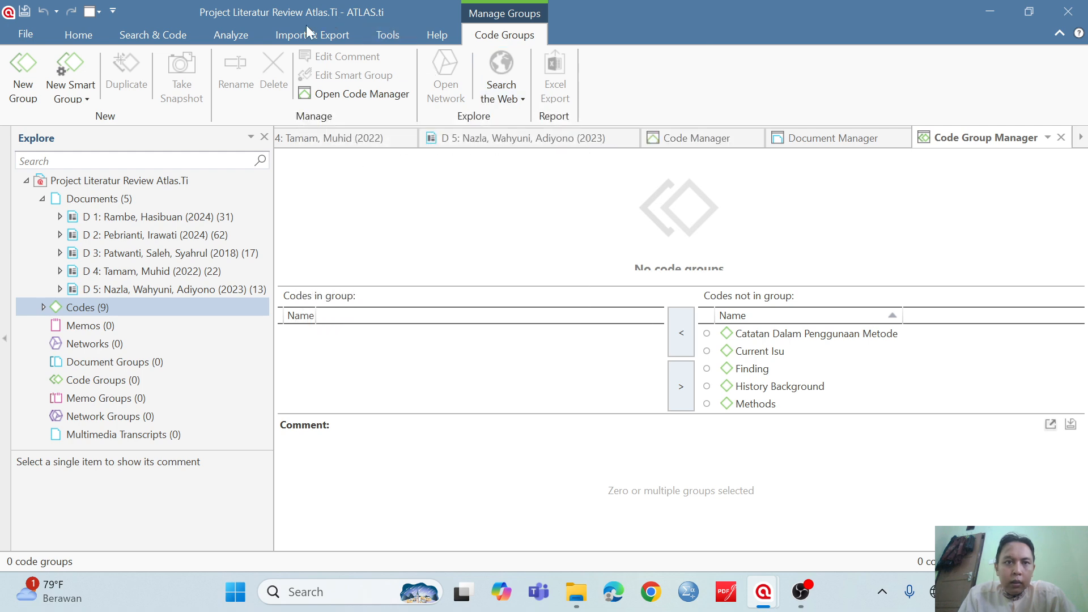
{"action": "left_click", "coordinate": [36, 39]}
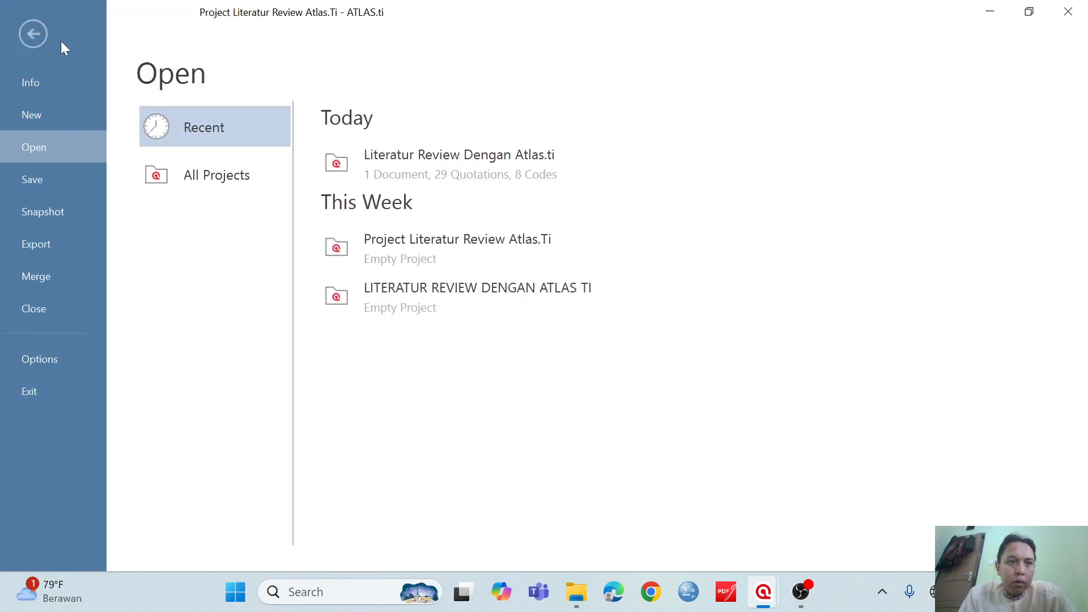
{"action": "left_click", "coordinate": [34, 38]}
{"action": "left_click", "coordinate": [68, 36]}
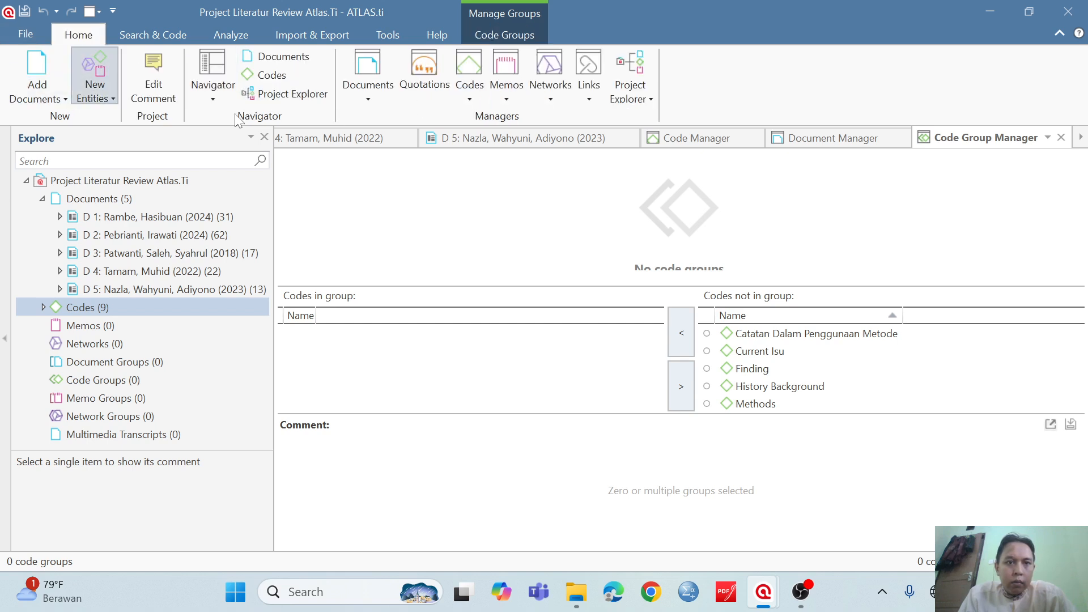
{"action": "left_click", "coordinate": [319, 37]}
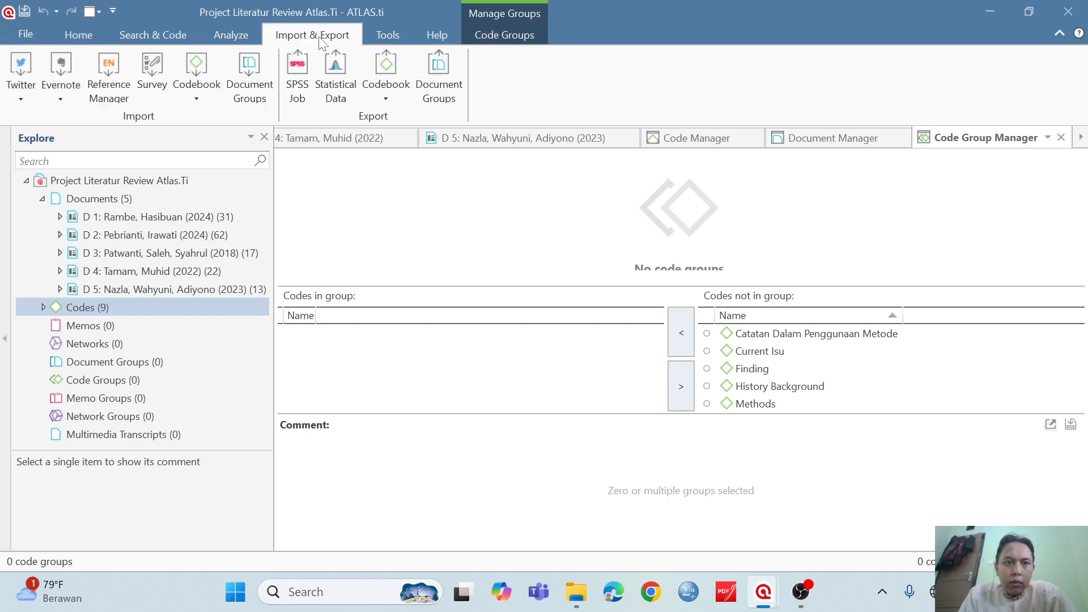
{"action": "left_click", "coordinate": [385, 37]}
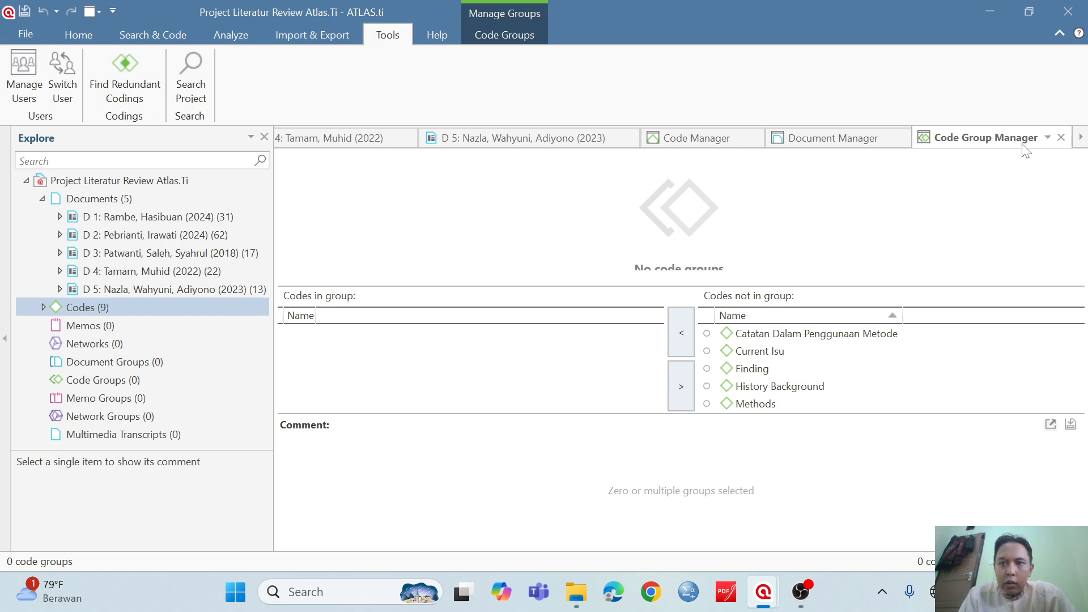
{"action": "left_click", "coordinate": [1061, 138]}
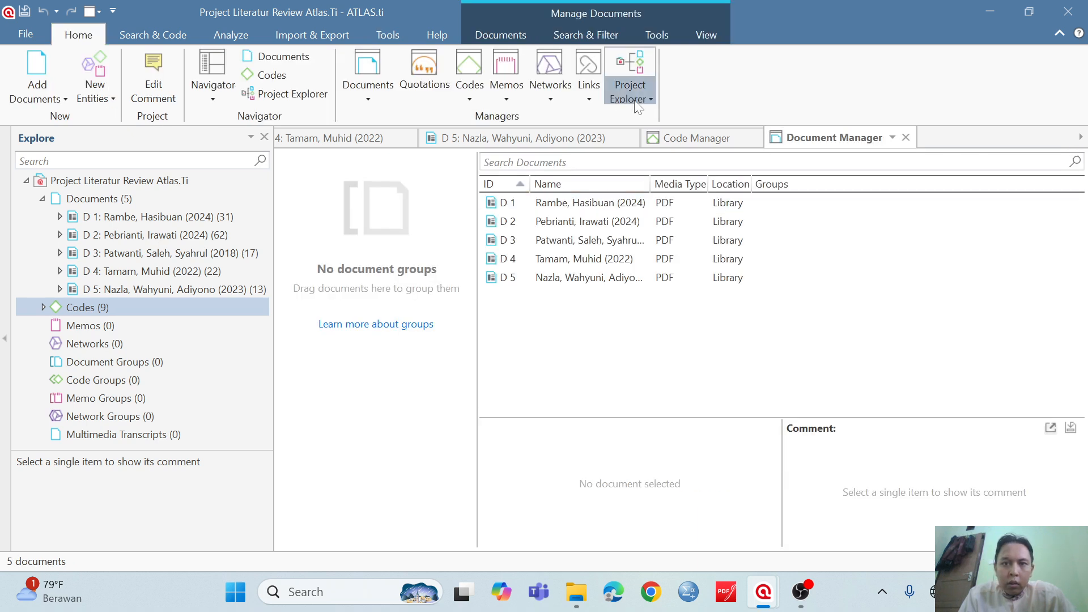
Return to the code list and open a network for Catatan Dalam Penggunaan Metode in a maximized window
{"action": "left_click", "coordinate": [697, 138]}
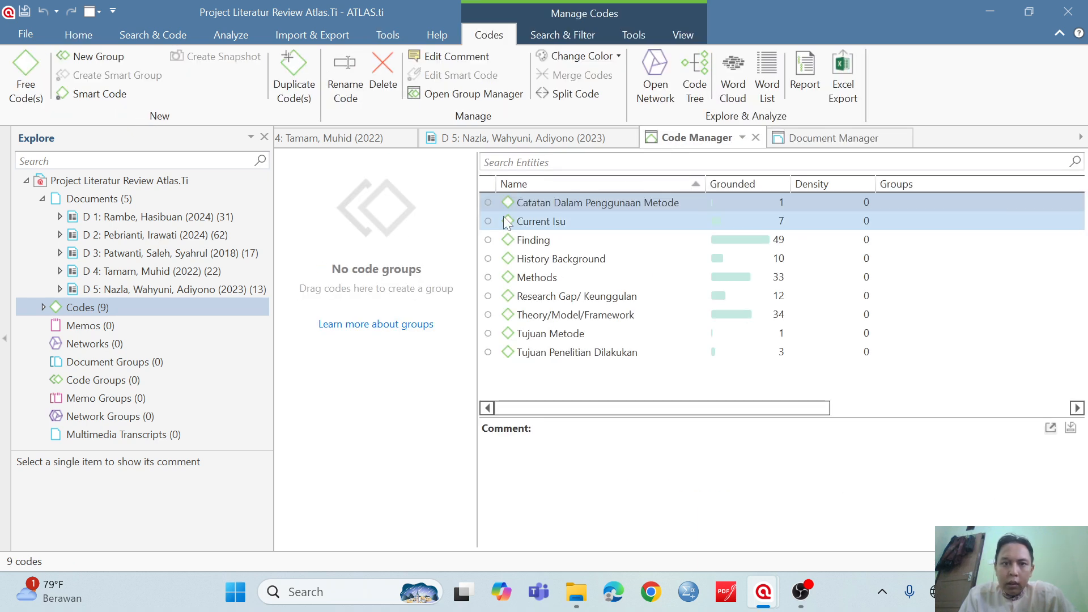
{"action": "left_click", "coordinate": [571, 200]}
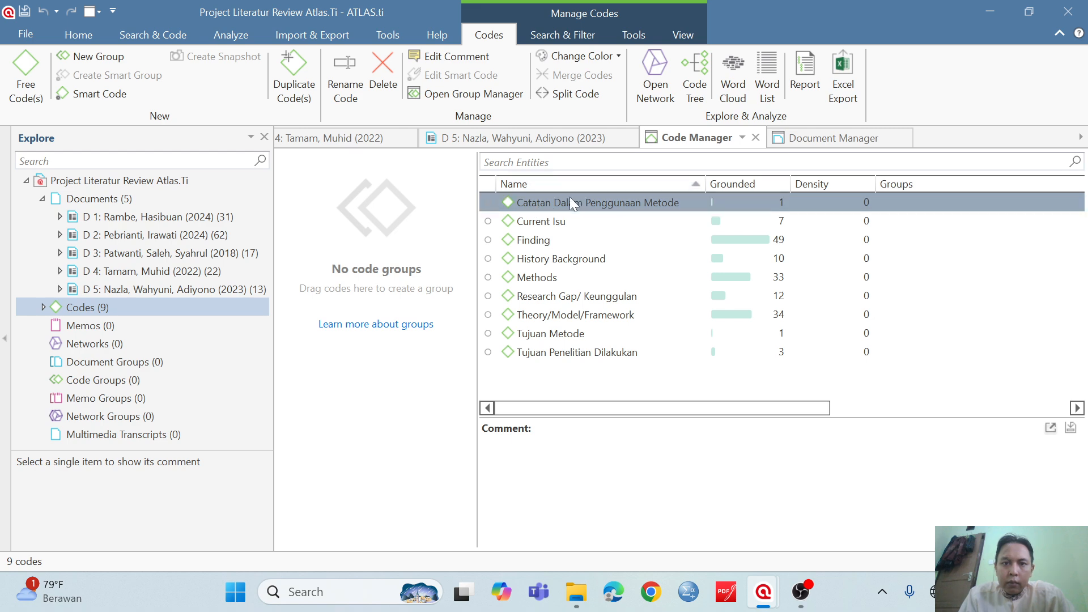
{"action": "left_click", "coordinate": [654, 100]}
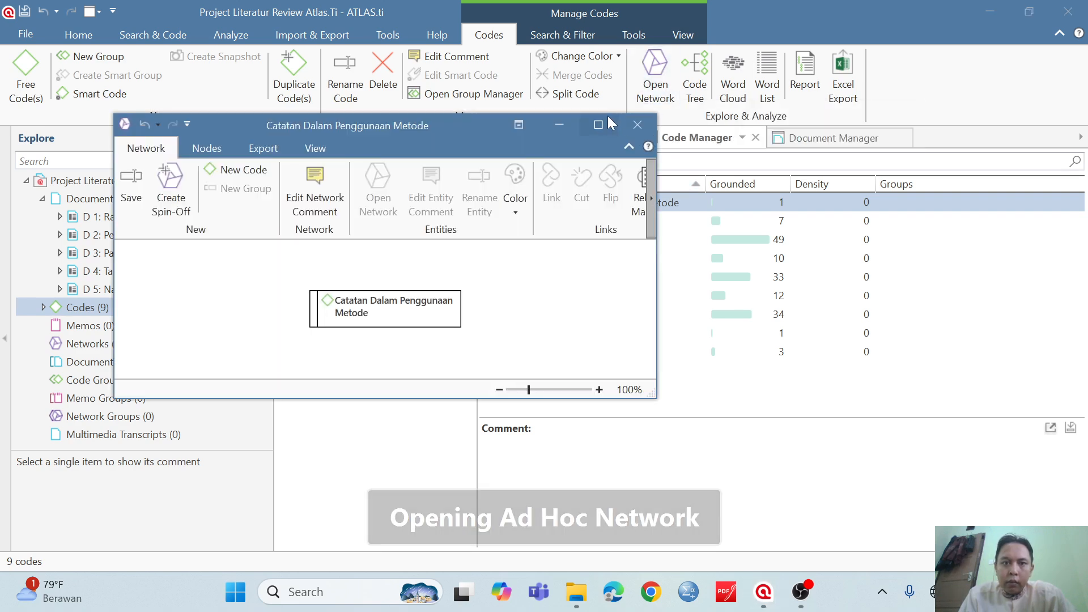
{"action": "left_click", "coordinate": [608, 116]}
{"action": "left_click", "coordinate": [312, 188]}
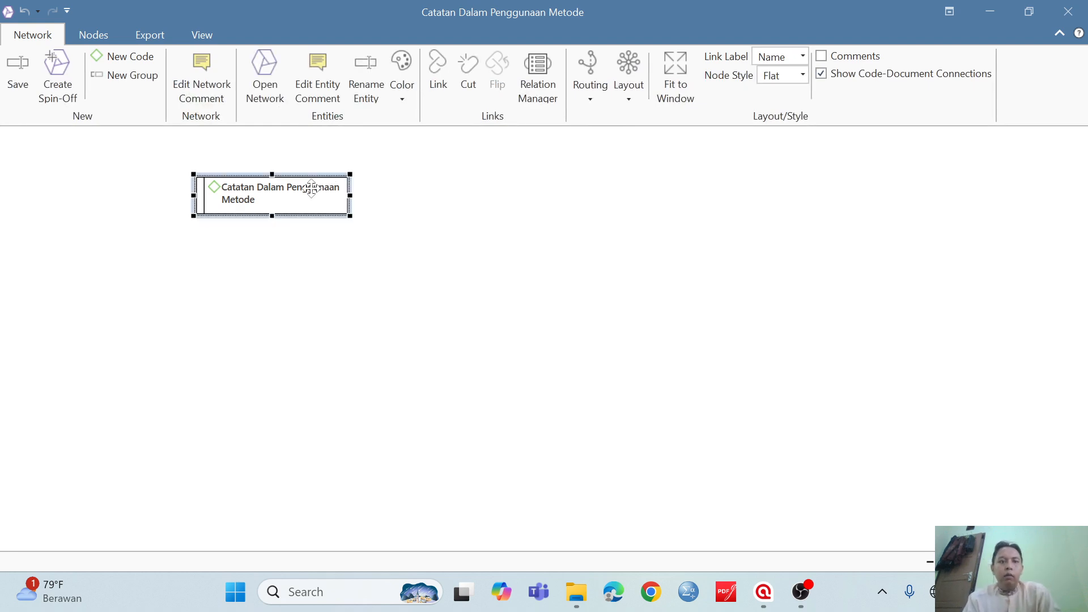
Add all common neighbors of the Catatan Dalam Penggunaan Metode node and place the quotation node below it
{"action": "right_click", "coordinate": [277, 206]}
{"action": "mouse_move", "coordinate": [321, 315]}
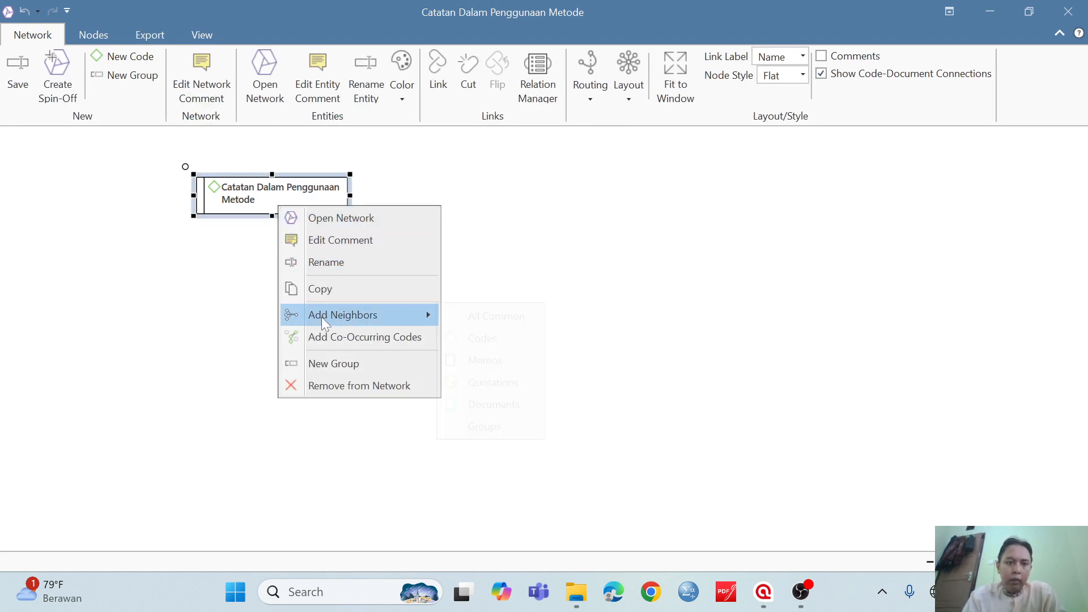
{"action": "left_click", "coordinate": [494, 316]}
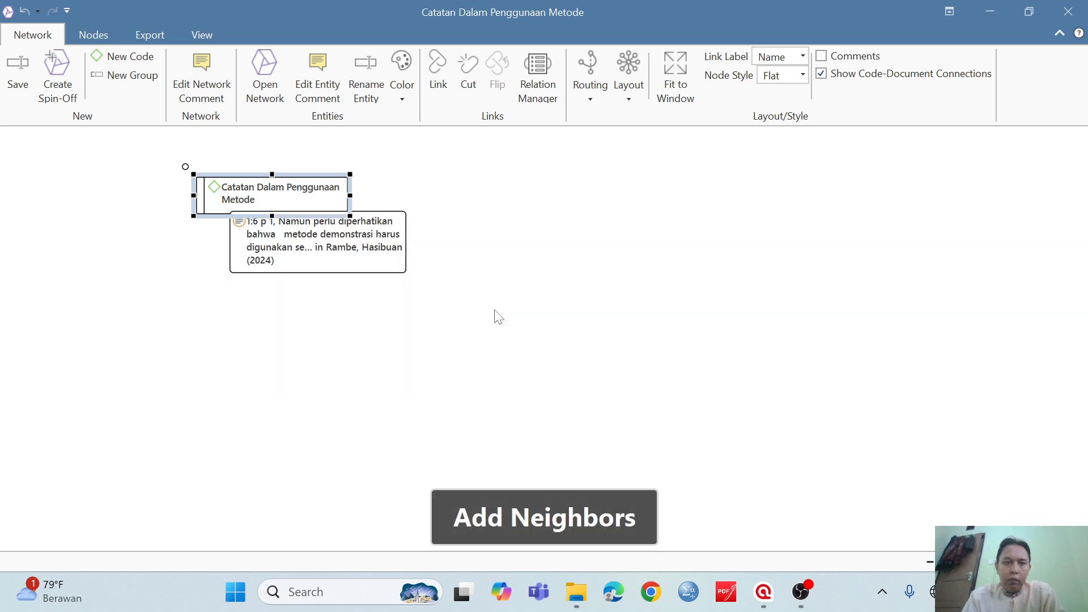
{"action": "mouse_move", "coordinate": [328, 296]}
{"action": "left_mouse_down"}
{"action": "mouse_move", "coordinate": [311, 308]}
{"action": "mouse_move", "coordinate": [332, 309]}
{"action": "left_mouse_up"}
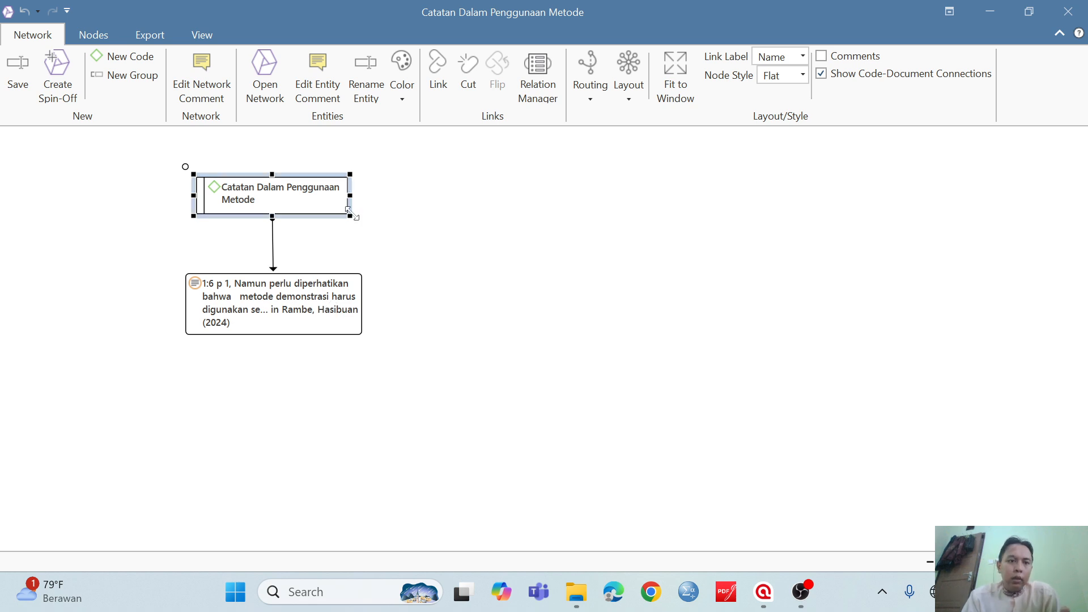
Try to enlarge the quotation node, undo the resizing, and close the network without saving it
{"action": "left_click", "coordinate": [337, 312]}
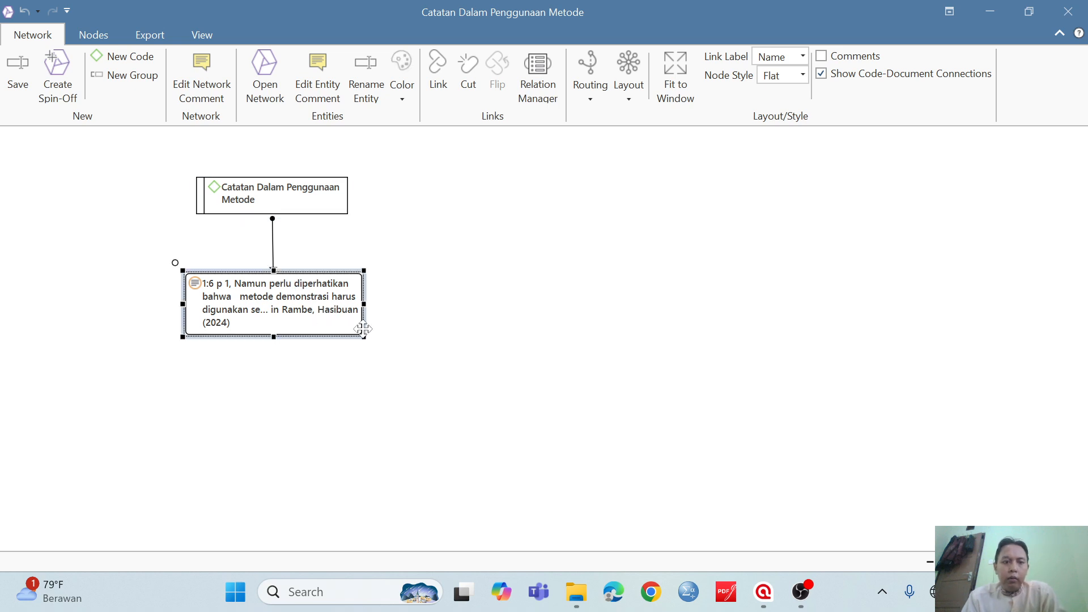
{"action": "left_click_drag", "start_coordinate": [364, 336], "coordinate": [374, 418]}
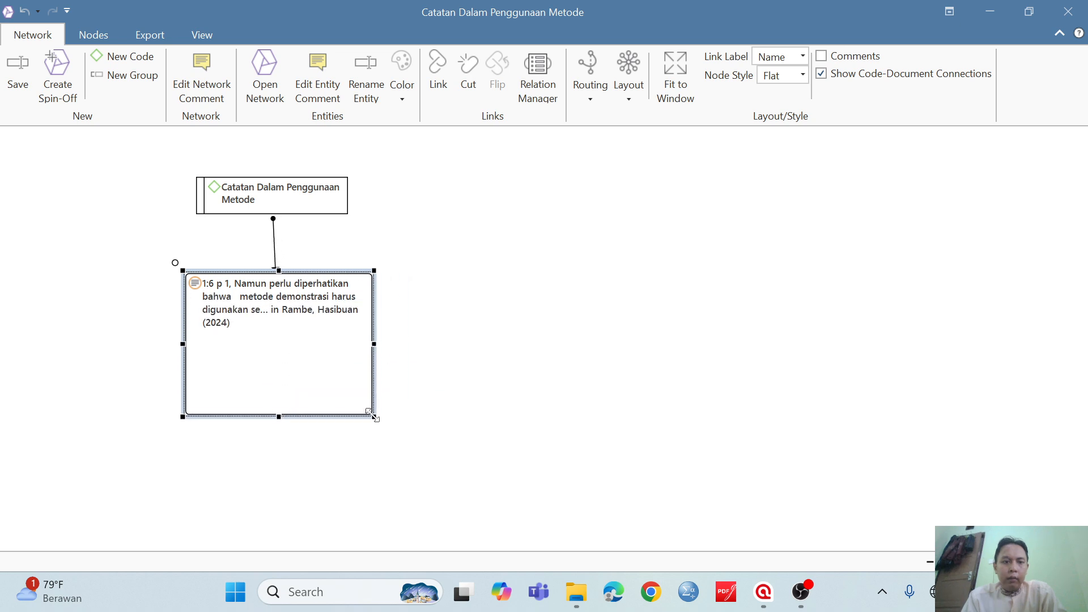
{"action": "left_click", "coordinate": [480, 394]}
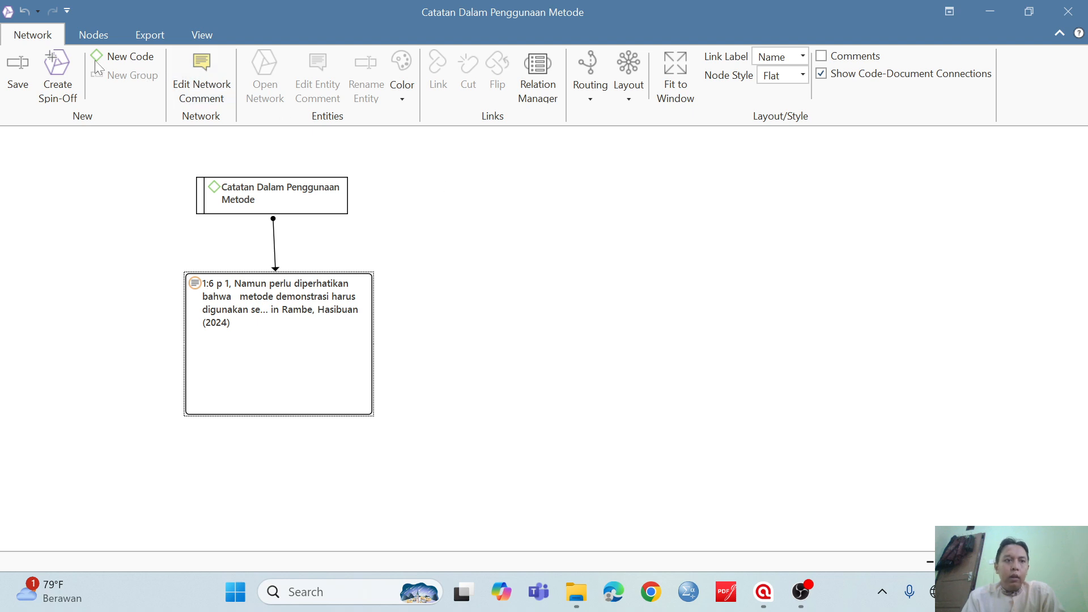
{"action": "left_click", "coordinate": [29, 18]}
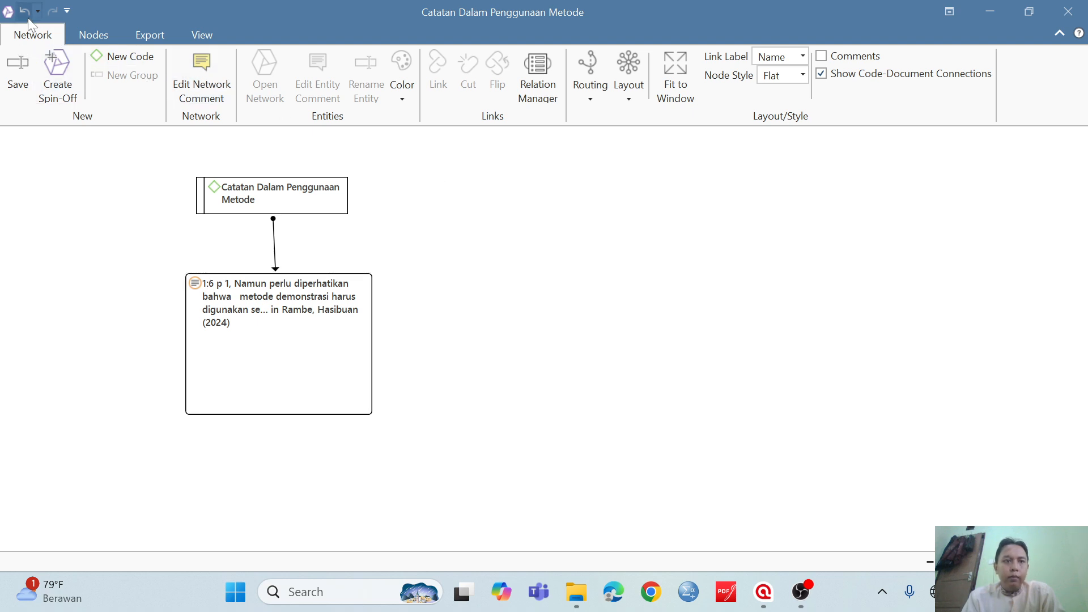
{"action": "left_click", "coordinate": [1067, 13]}
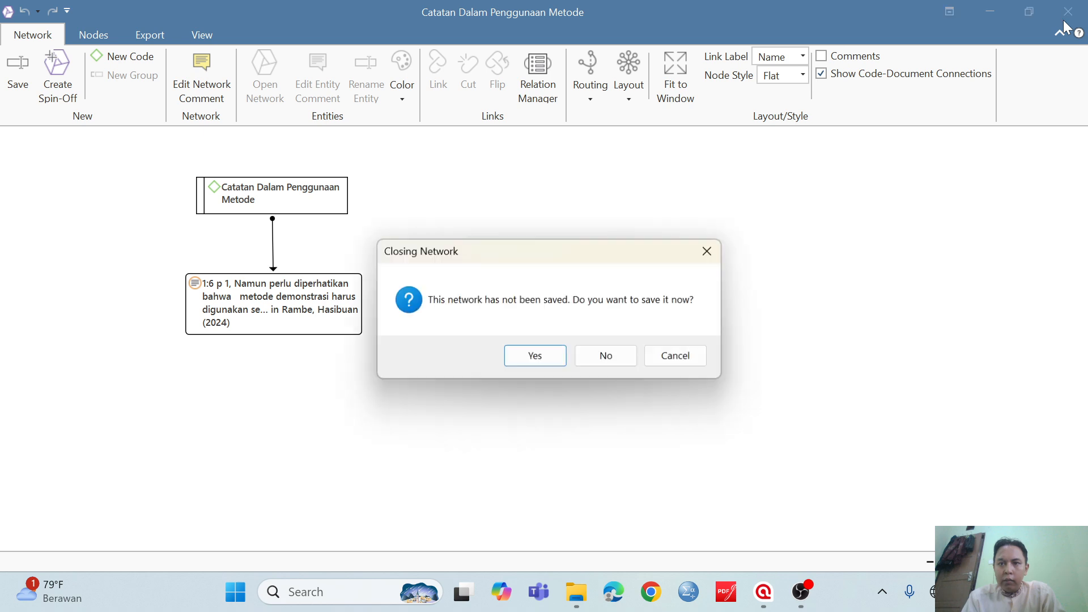
{"action": "left_click", "coordinate": [605, 358]}
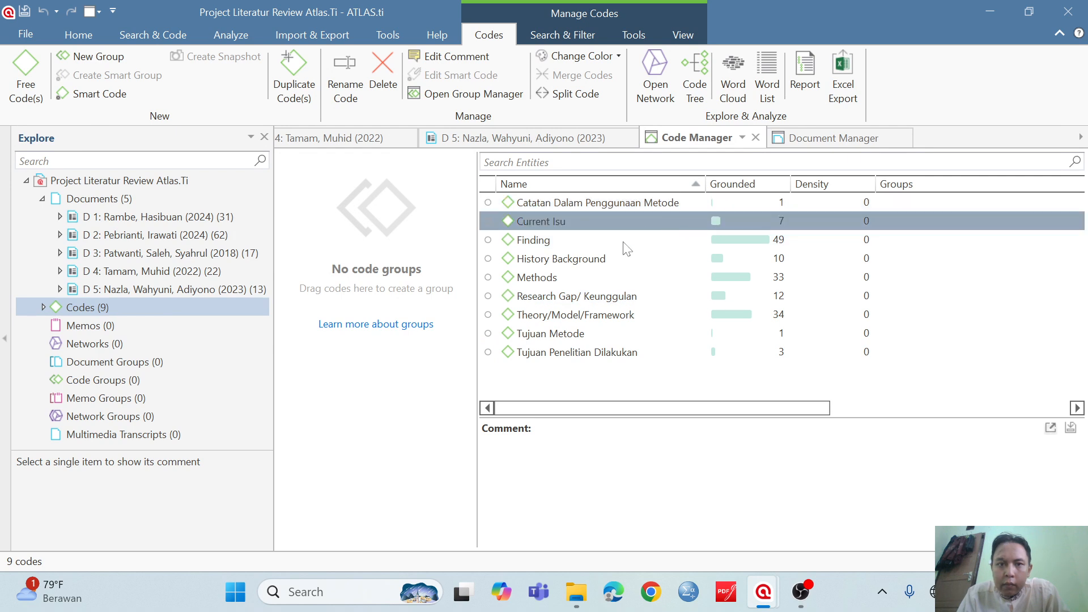
Switch to the "Literatur Review Dengan Atlas.ti" project and open its code list
{"action": "left_click", "coordinate": [628, 256]}
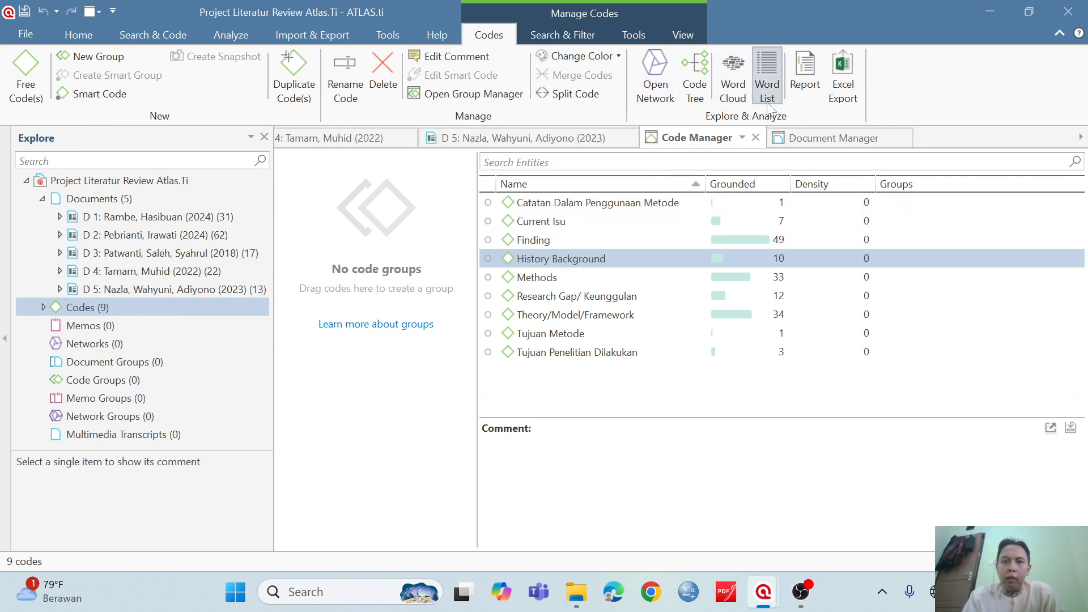
{"action": "left_click", "coordinate": [160, 222]}
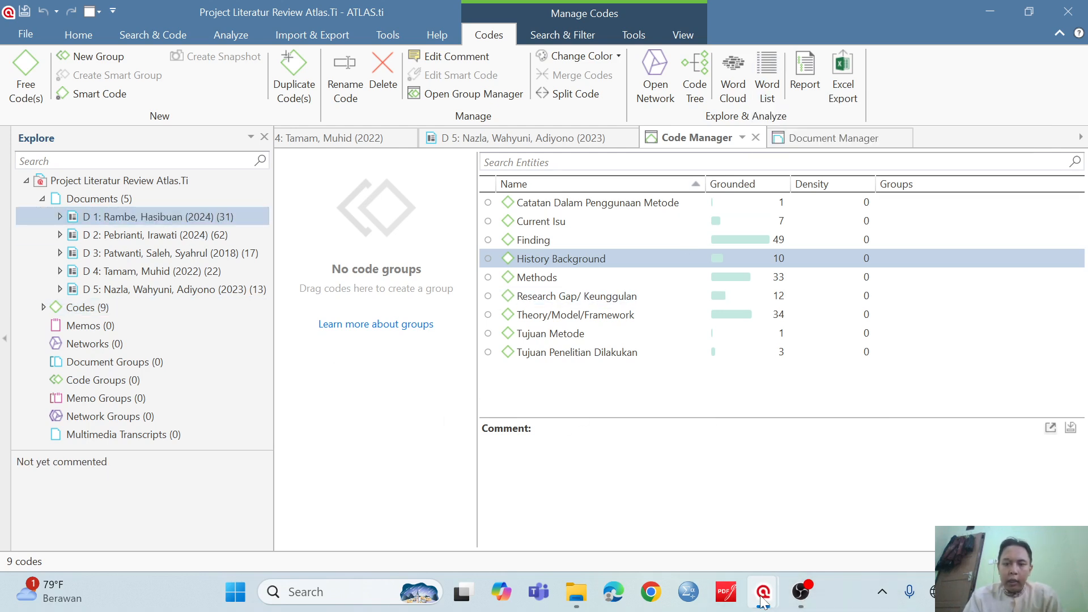
{"action": "mouse_move", "coordinate": [763, 602]}
{"action": "left_click", "coordinate": [831, 519]}
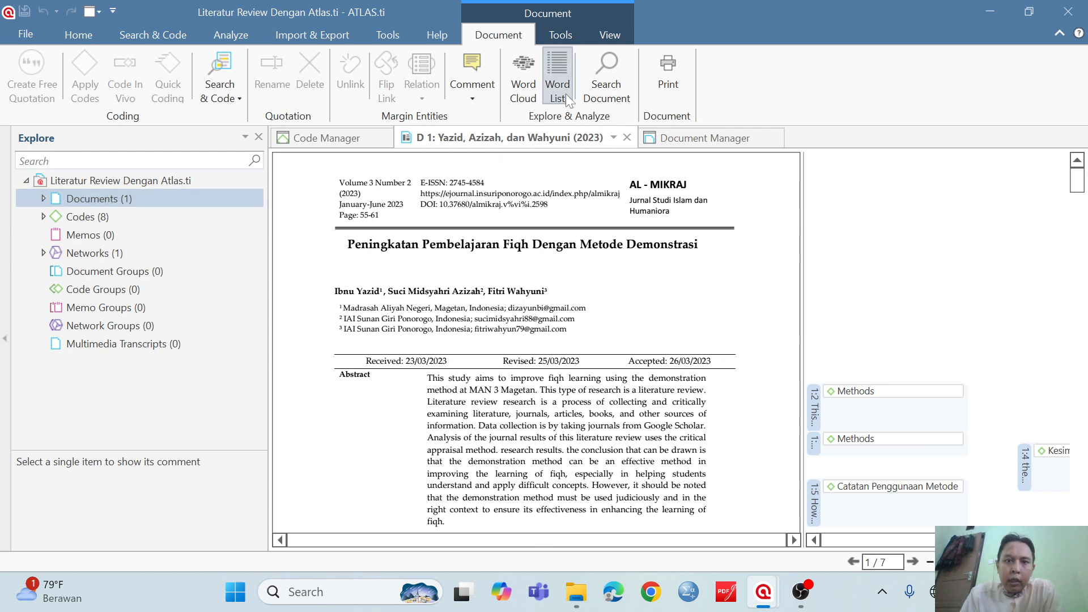
{"action": "left_click", "coordinate": [132, 217]}
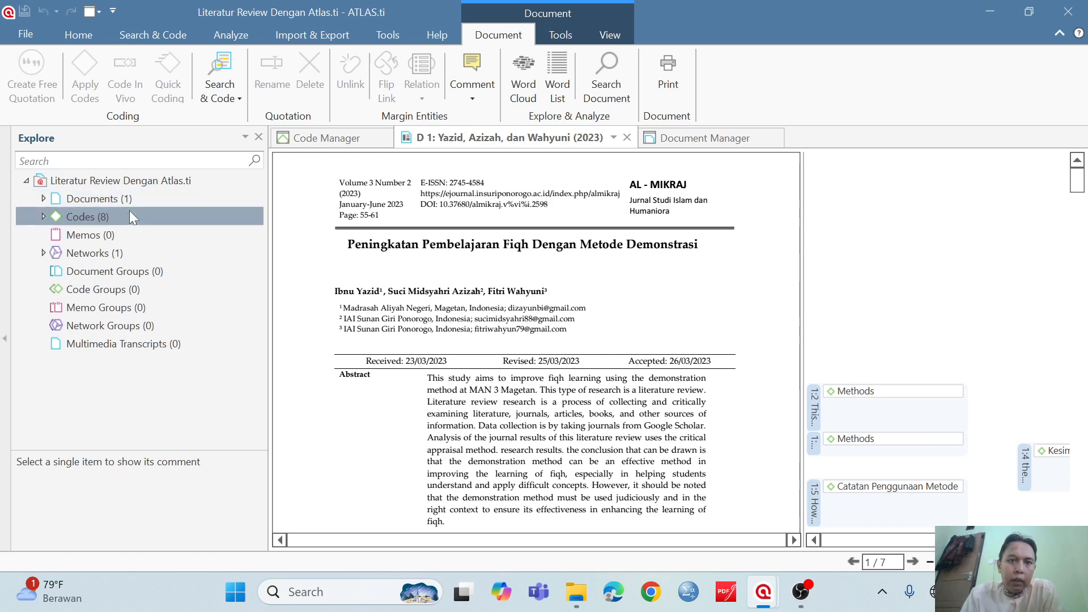
{"action": "double_click", "coordinate": [130, 213]}
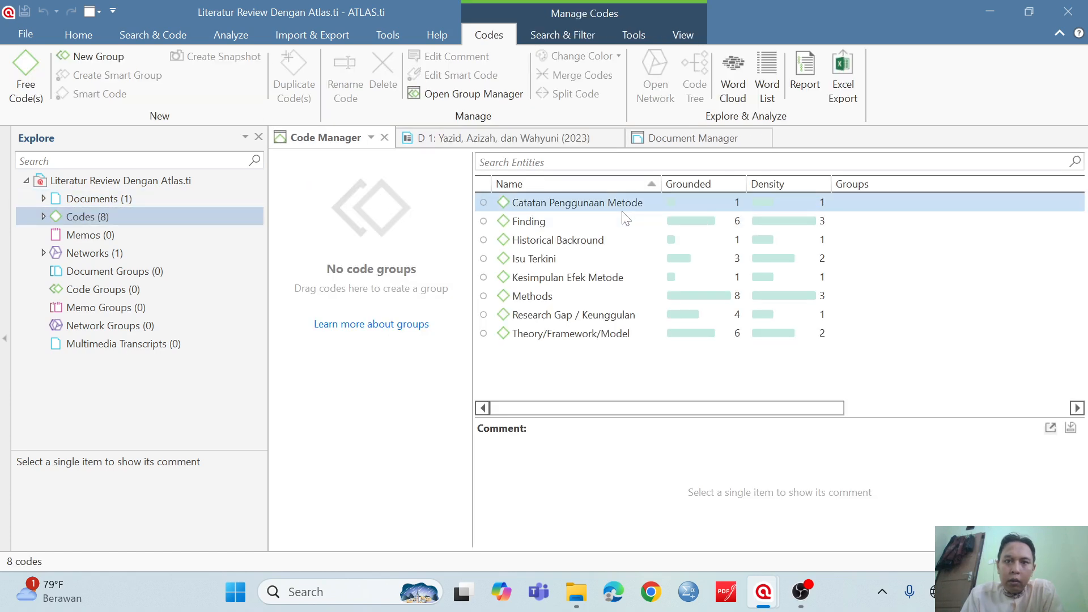
View the word list for the project's codes, close it, and return to the code list
{"action": "left_click", "coordinate": [764, 106]}
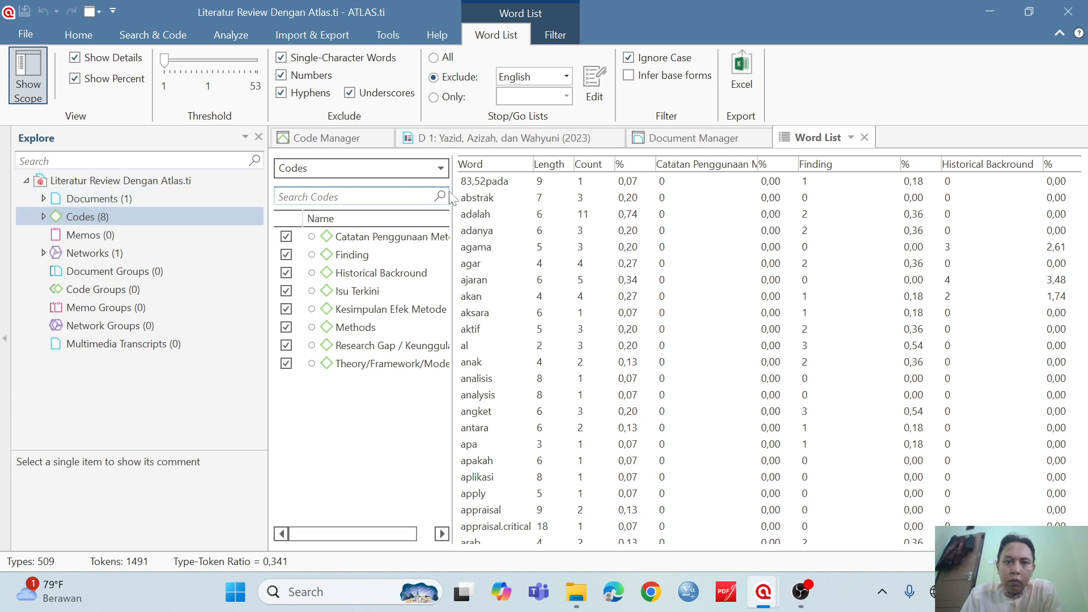
{"action": "left_click", "coordinate": [863, 138]}
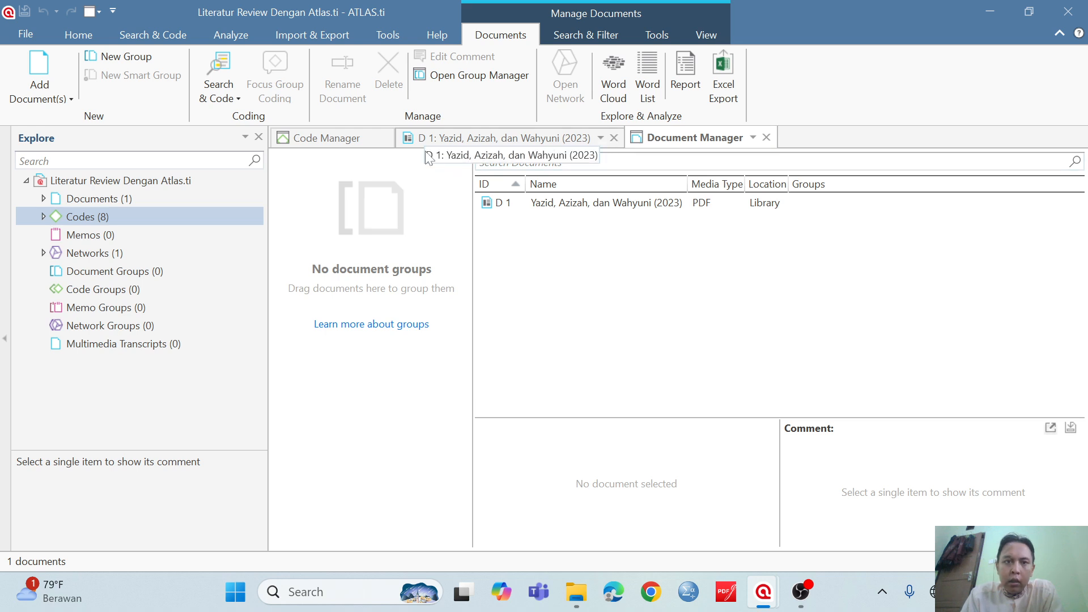
{"action": "left_click", "coordinate": [344, 146]}
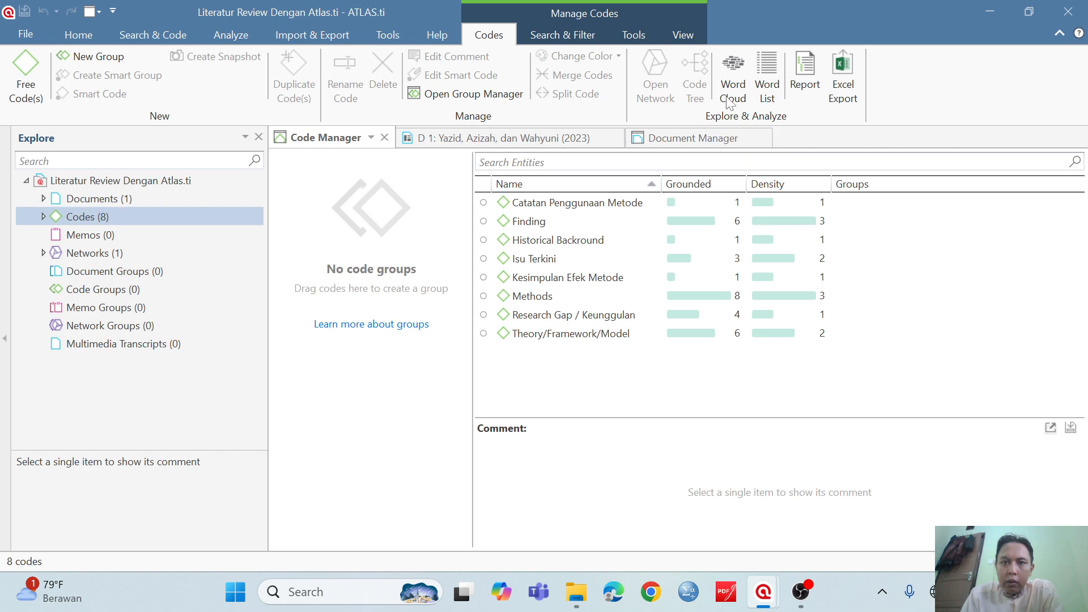
Create a code report of all codes with comments and quotations, and read through it in a maximized window
{"action": "left_click", "coordinate": [813, 91]}
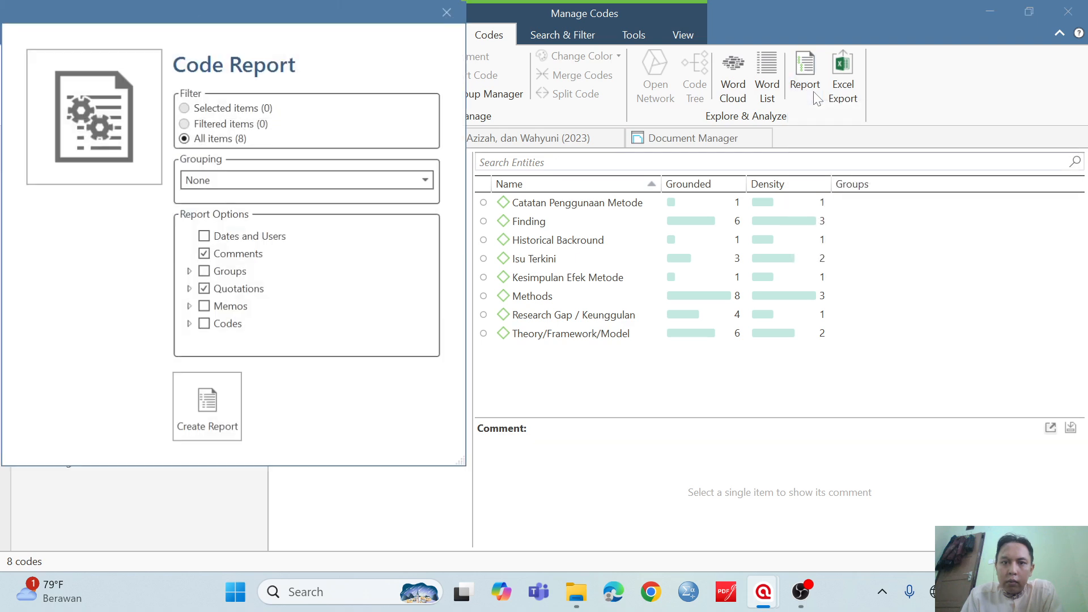
{"action": "left_click", "coordinate": [210, 419]}
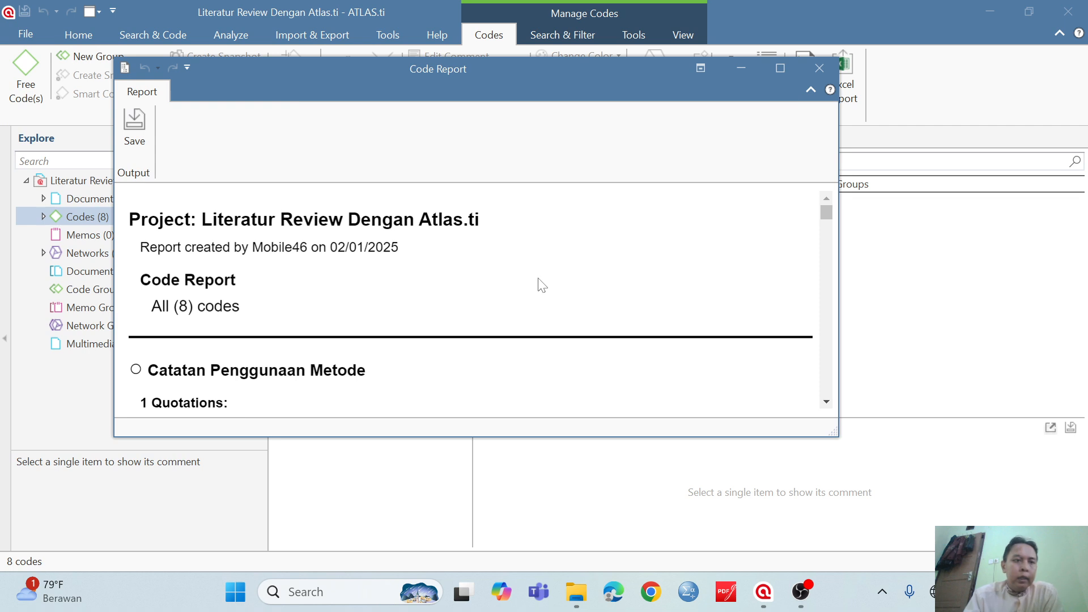
{"action": "left_click", "coordinate": [780, 69]}
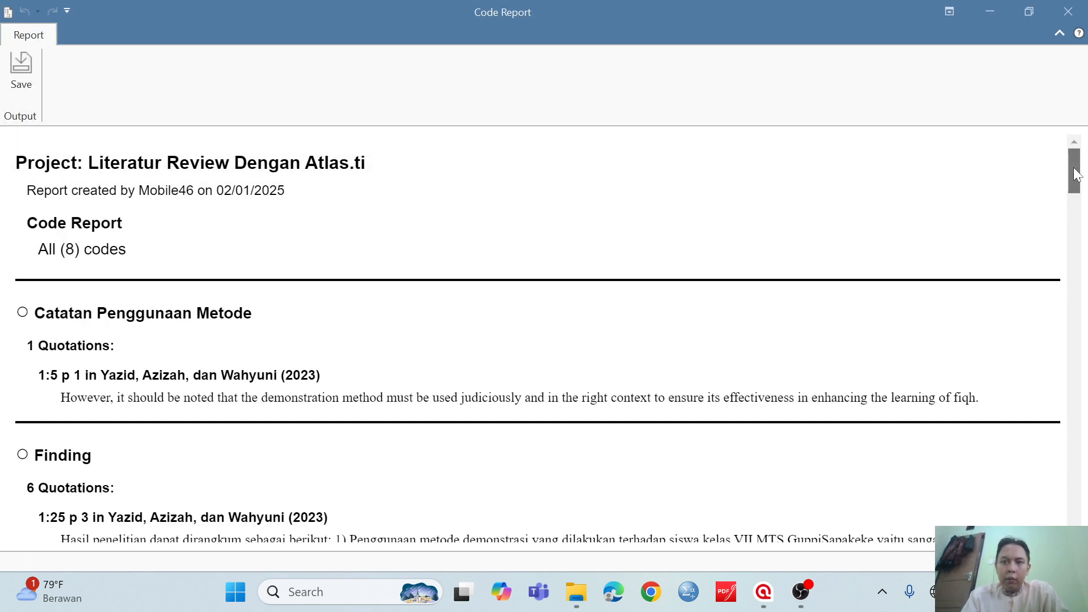
{"action": "left_click_drag", "start_coordinate": [1073, 169], "coordinate": [1082, 192]}
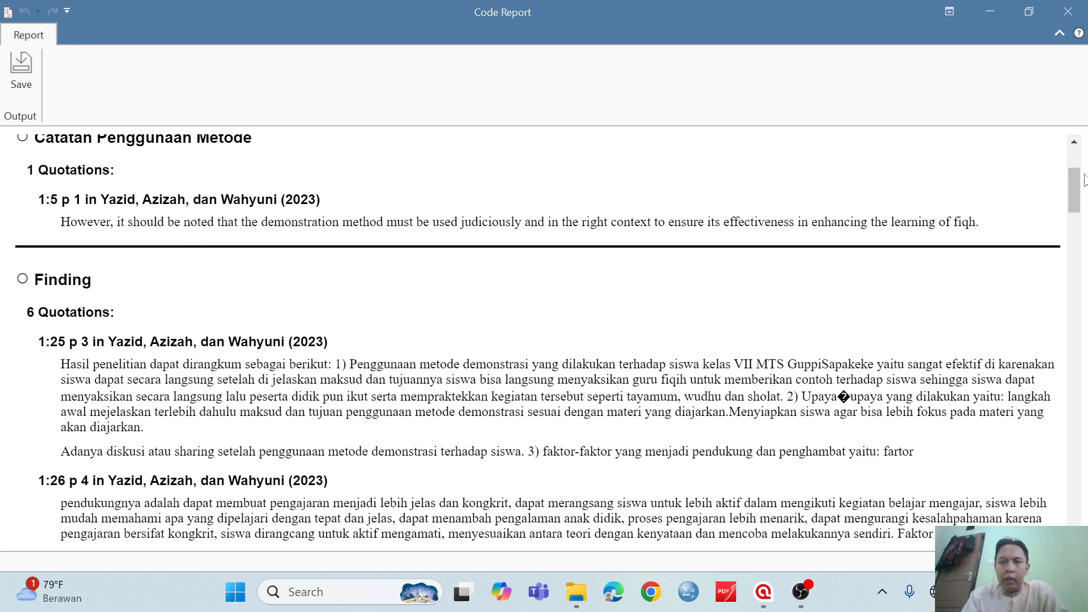
Read the quotations under Finding, Historical Backround and Isu Terkini in the code report, and return to the report's beginning
{"action": "left_click_drag", "start_coordinate": [1083, 182], "coordinate": [1080, 196]}
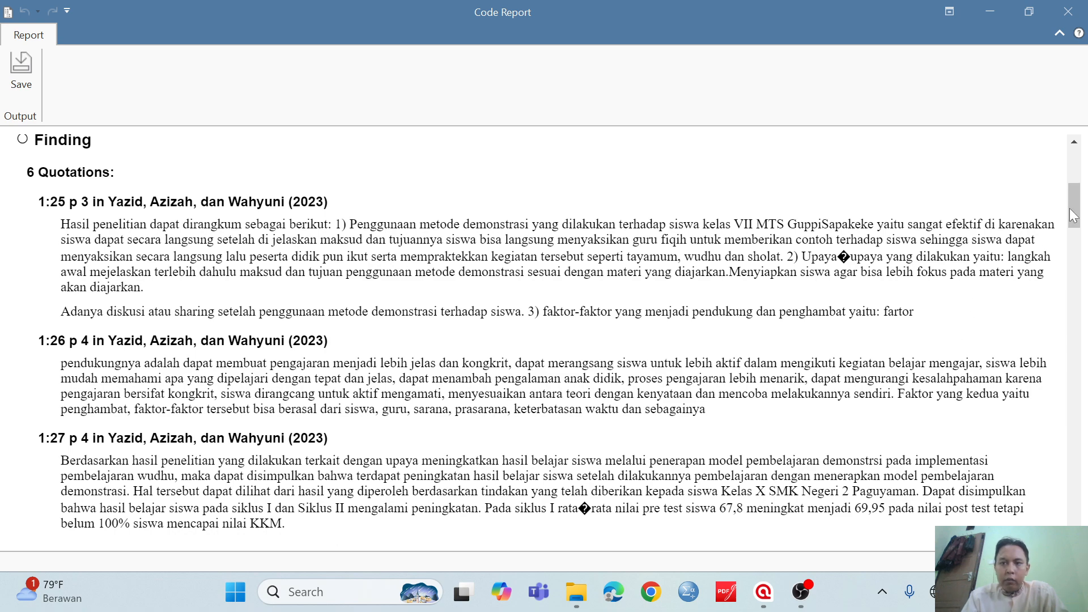
{"action": "left_click_drag", "start_coordinate": [1081, 217], "coordinate": [1080, 283]}
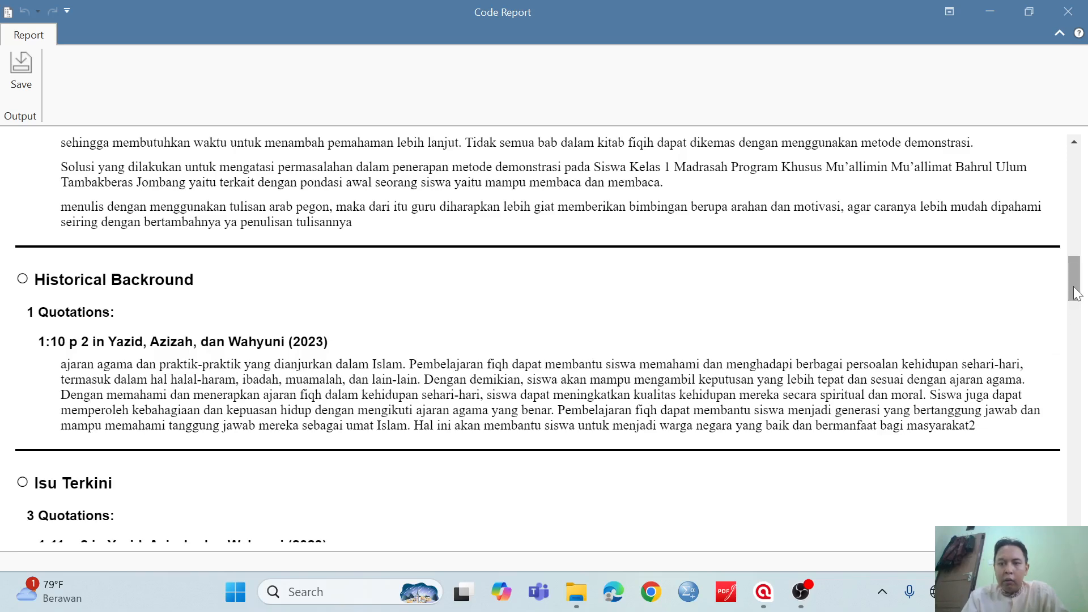
{"action": "left_click_drag", "start_coordinate": [1081, 293], "coordinate": [1082, 324]}
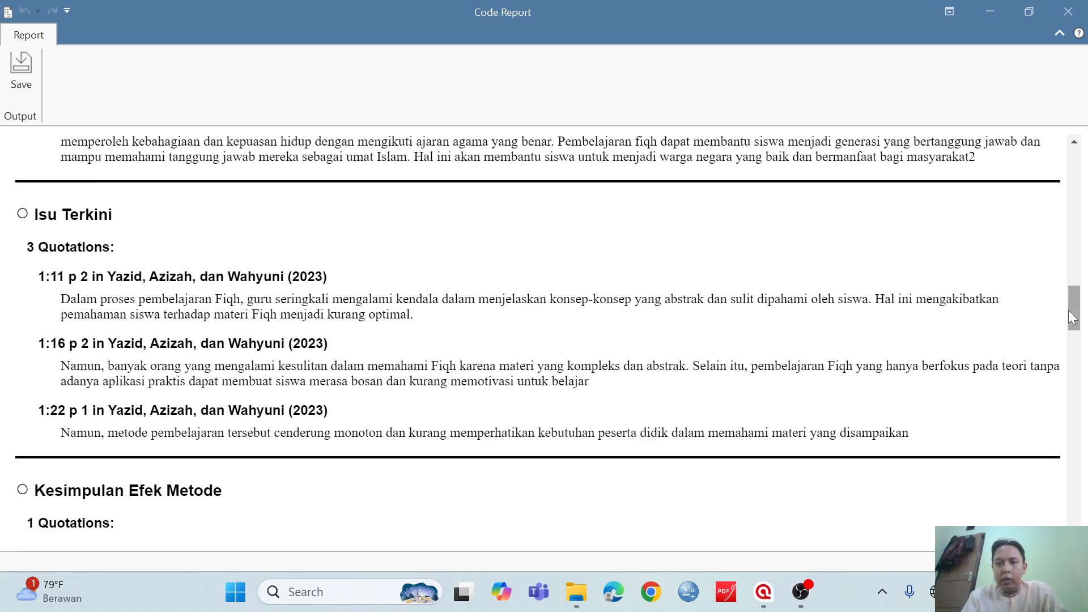
{"action": "left_click_drag", "start_coordinate": [1071, 318], "coordinate": [1086, 150]}
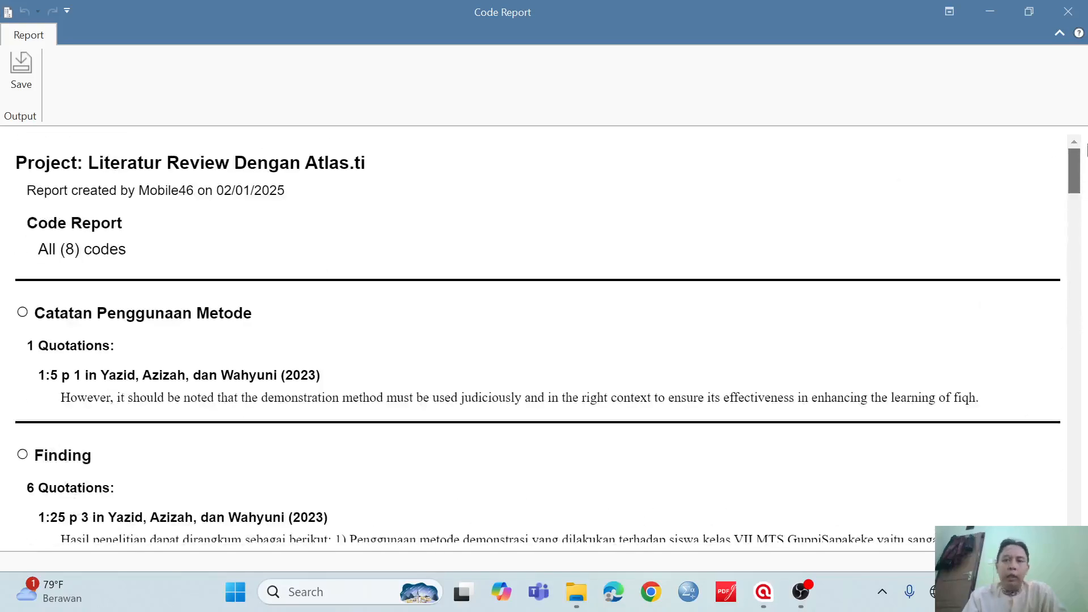
Start saving the code report as a Word document and choose the PAI UNWIR folder as its location
{"action": "left_click", "coordinate": [10, 84]}
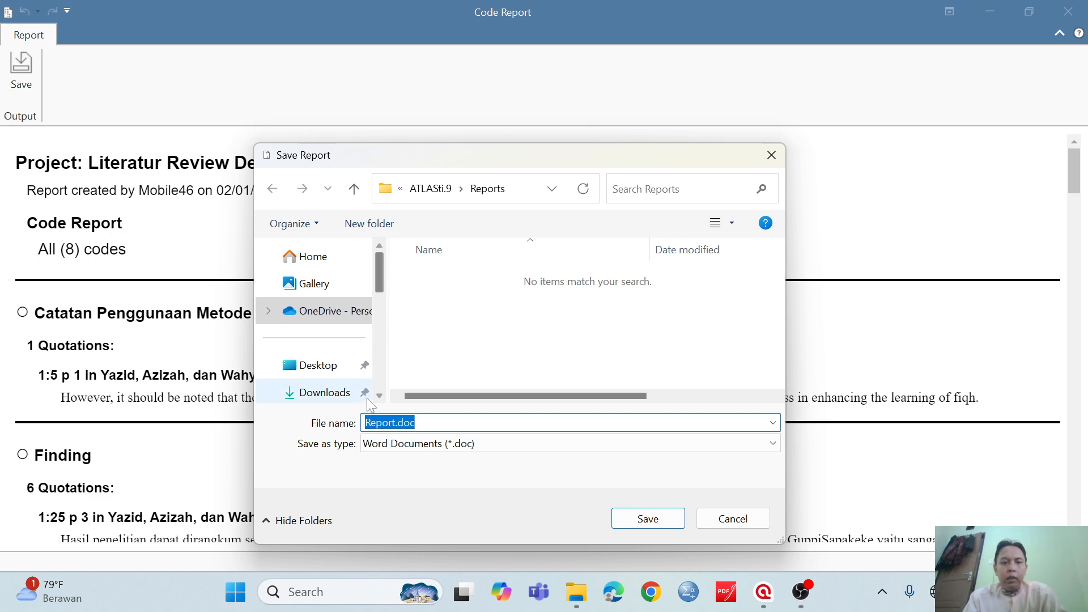
{"action": "left_click", "coordinate": [379, 395]}
{"action": "left_click", "coordinate": [380, 395]}
{"action": "left_click", "coordinate": [379, 395]}
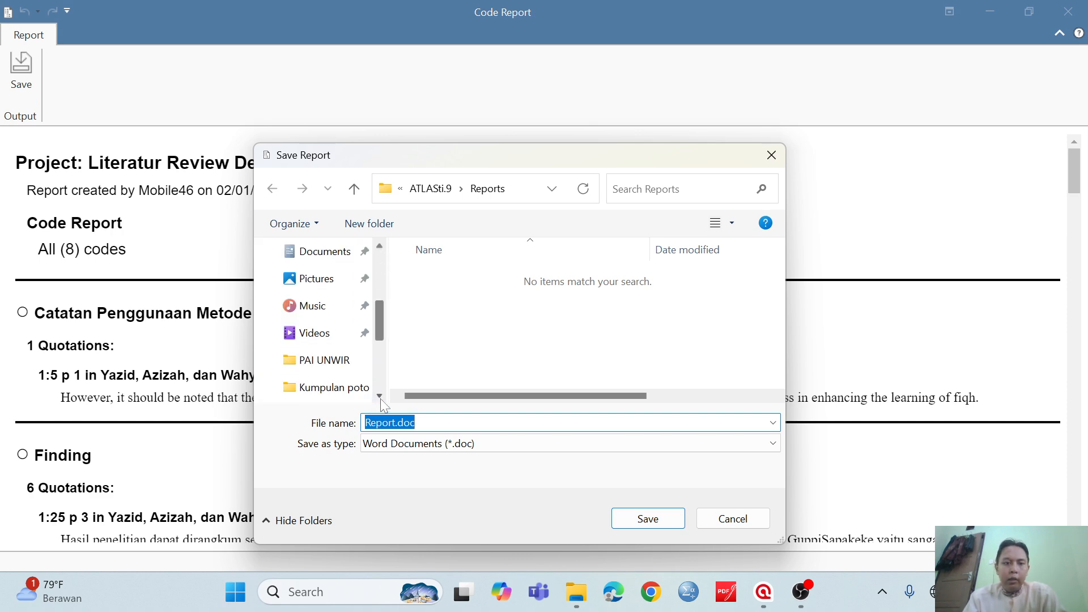
{"action": "left_click", "coordinate": [322, 361]}
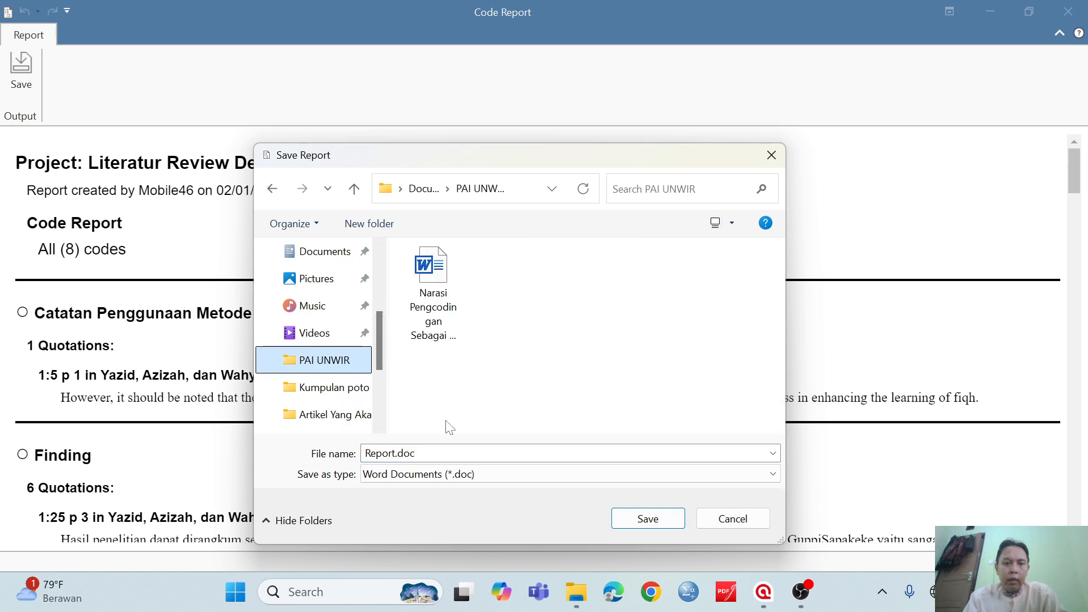
Name the report file Narasi Pengcodingan II.doc and save it
{"action": "left_click", "coordinate": [395, 453]}
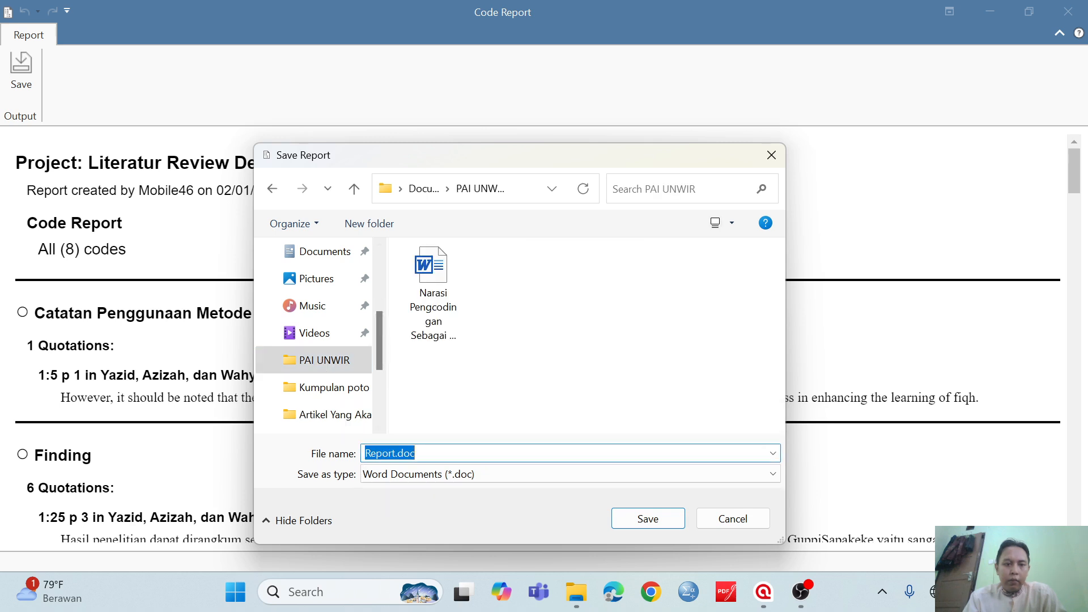
{"action": "left_click", "coordinate": [395, 454]}
{"action": "key", "text": "BackSpace"}
{"action": "key", "text": "BackSpace"}
{"action": "key", "text": "BackSpace"}
{"action": "key", "text": "BackSpace"}
{"action": "key", "text": "BackSpace"}
{"action": "key", "text": "BackSpace"}
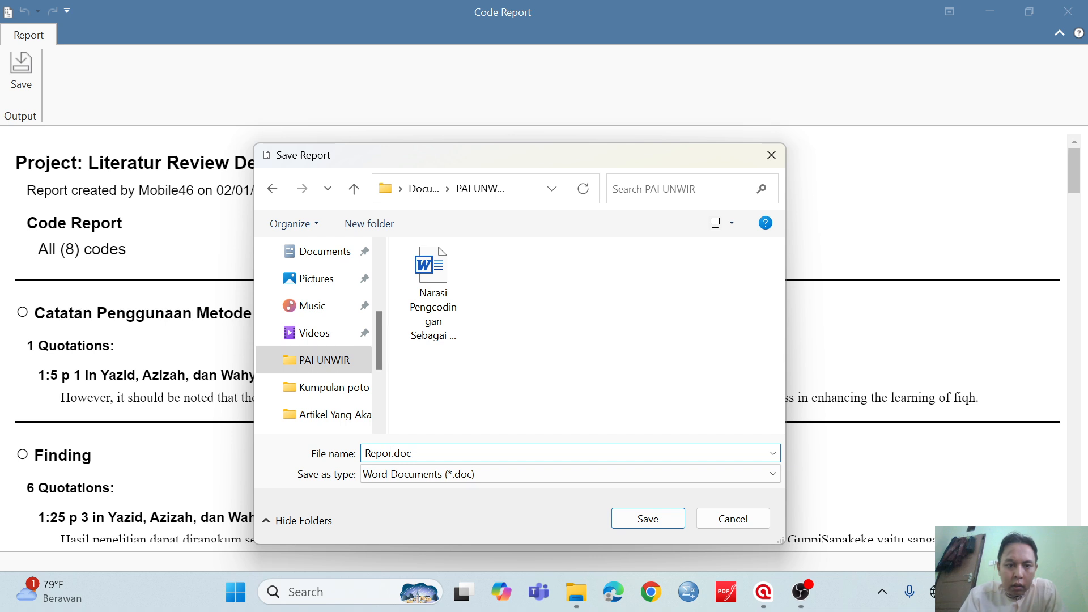
{"action": "type", "text": "Naras"}
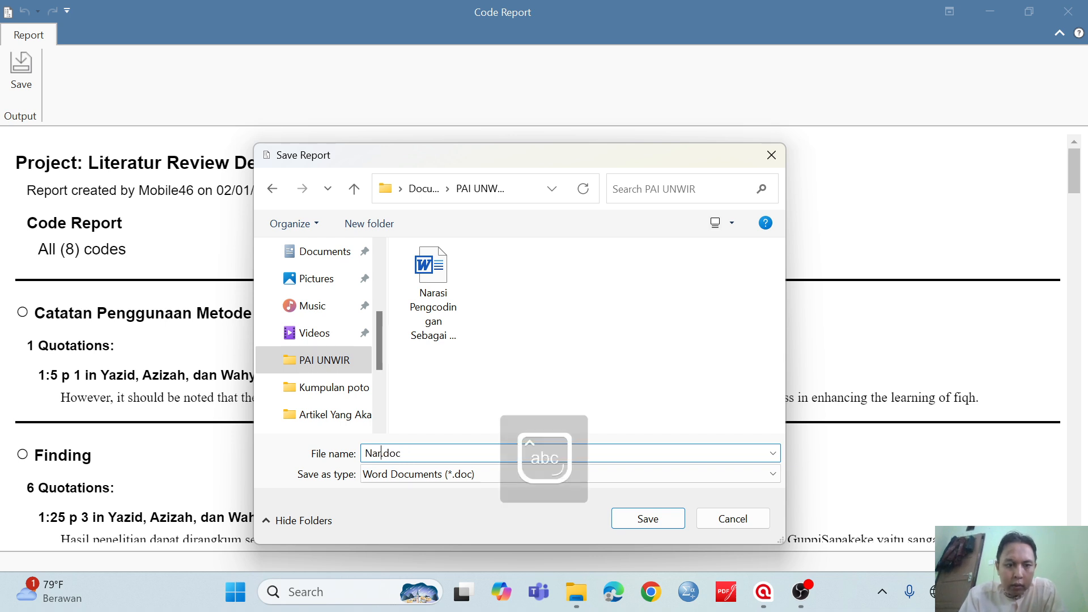
{"action": "type", "text": "i Pen"}
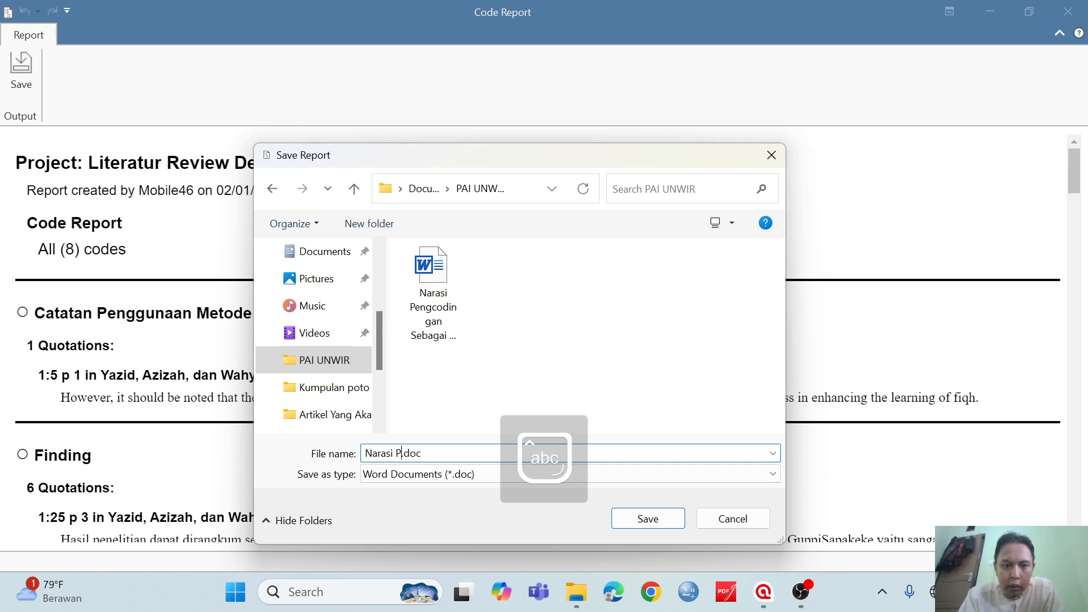
{"action": "type", "text": "gv"}
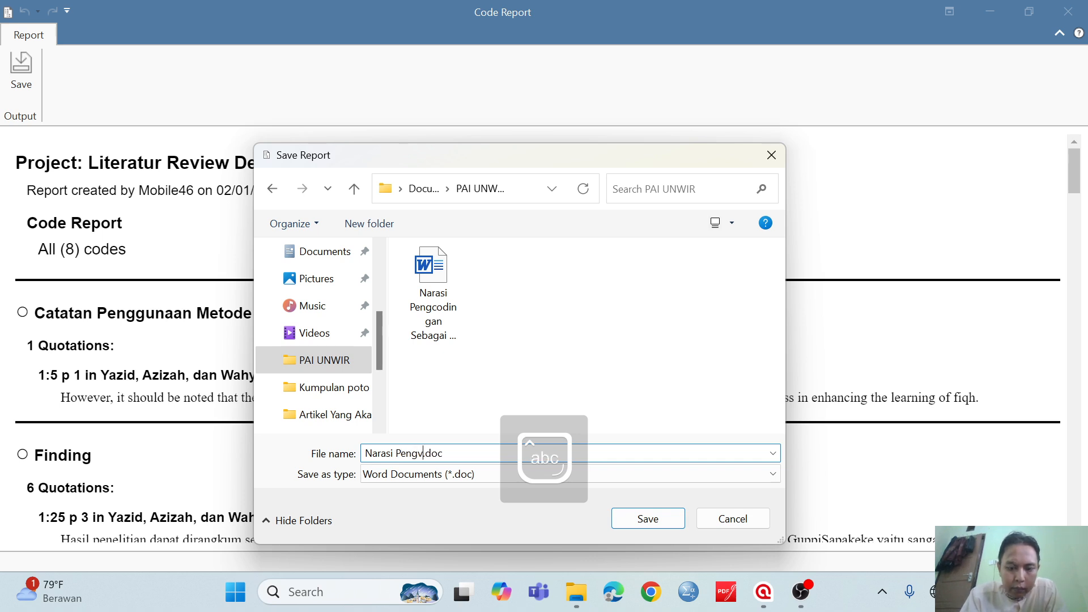
{"action": "key", "text": "BackSpace"}
{"action": "type", "text": "codingan II"}
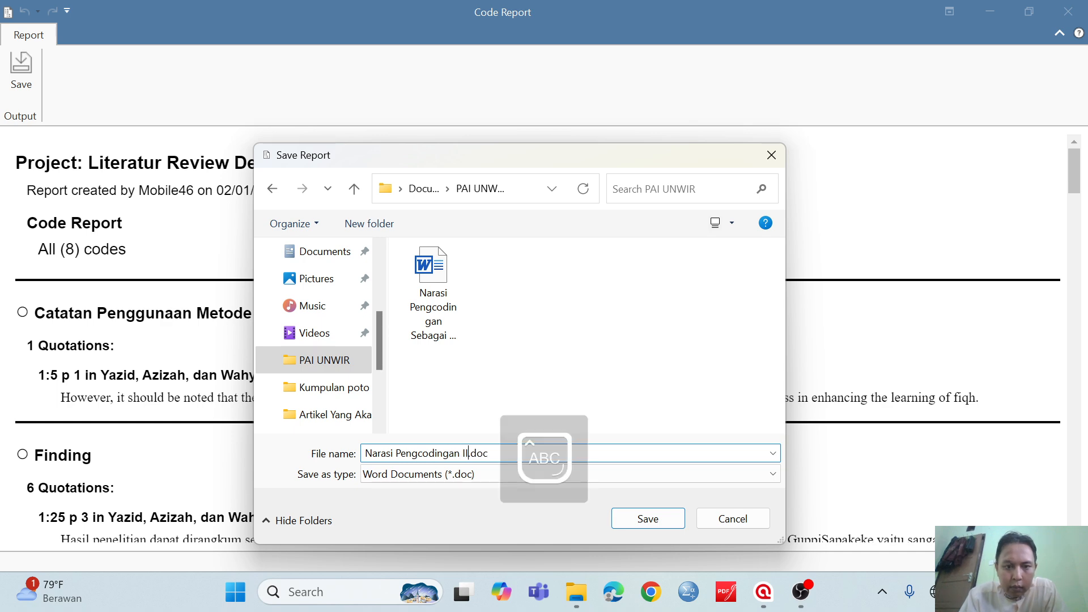
{"action": "key", "text": "Return"}
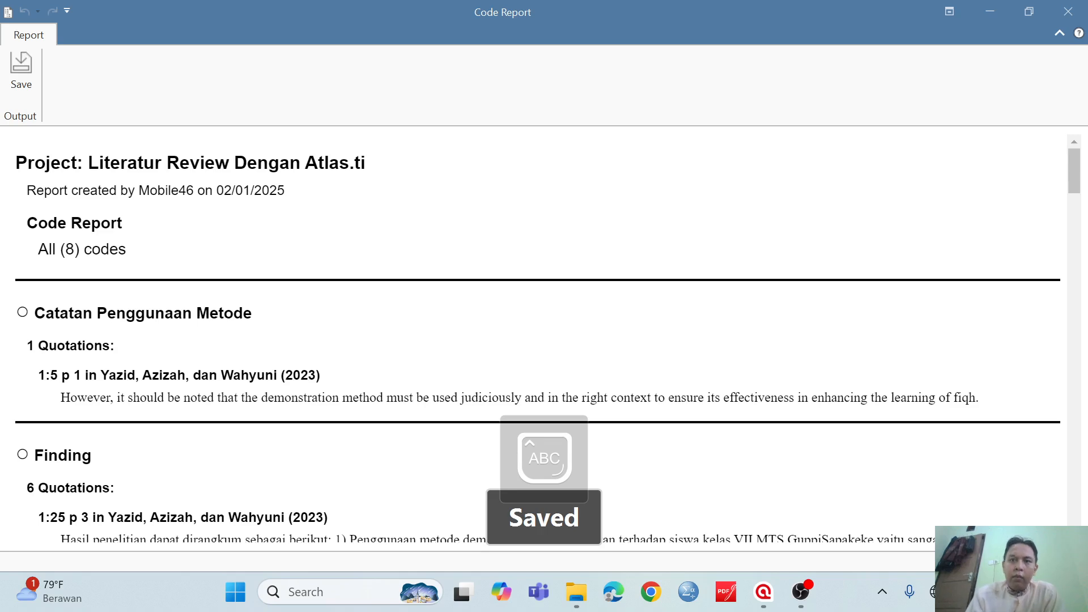
Close the code report, and open and close the help page about code groups
{"action": "left_click", "coordinate": [1073, 23]}
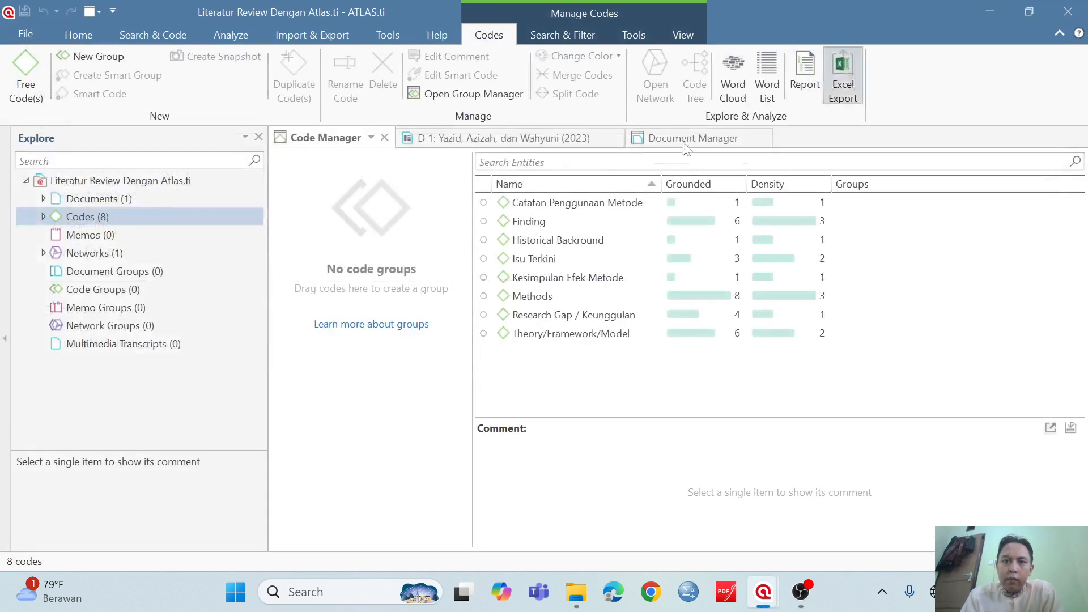
{"action": "left_click", "coordinate": [392, 324]}
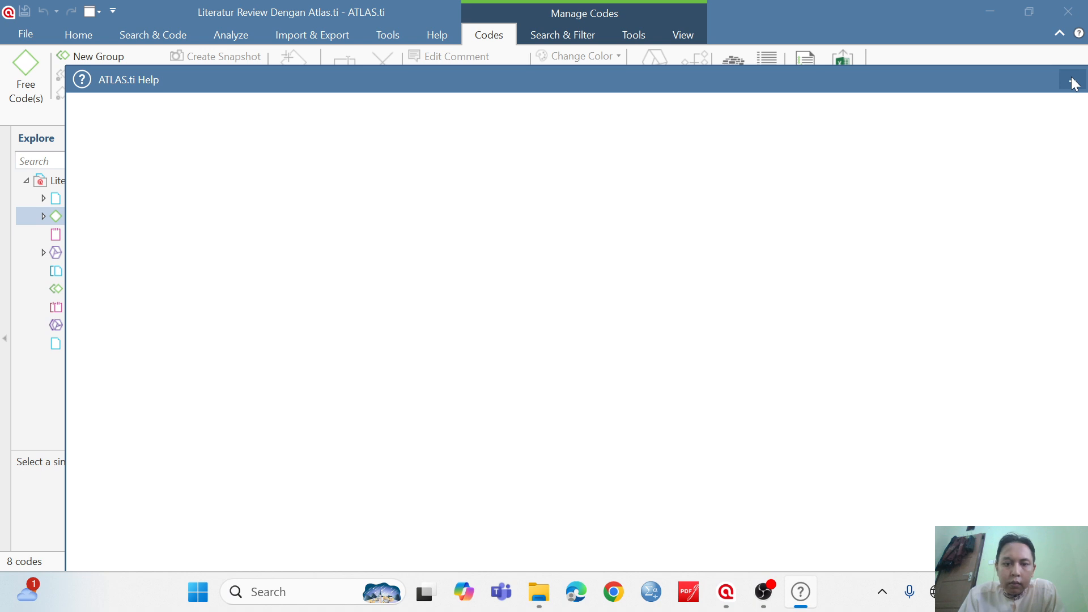
{"action": "left_click", "coordinate": [1072, 82]}
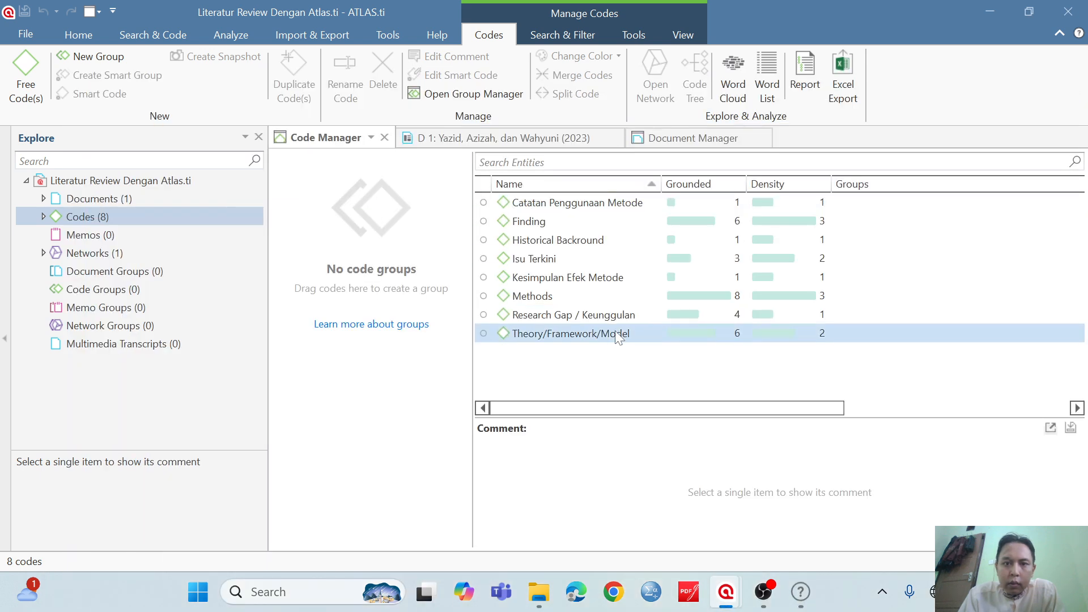
Open the network of the Methods code in a maximized window
{"action": "left_click", "coordinate": [617, 297]}
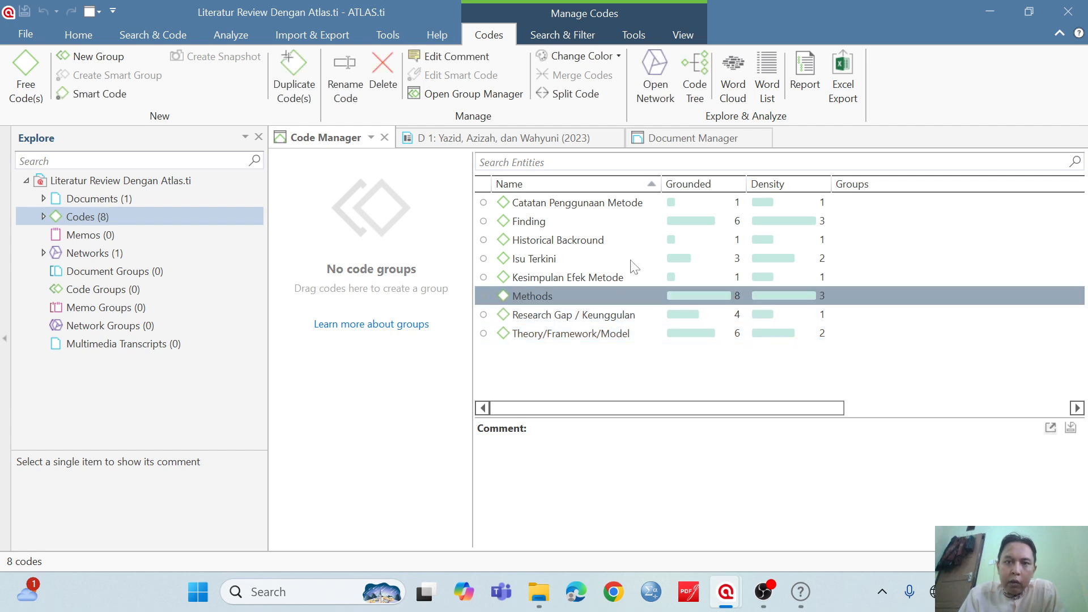
{"action": "left_click", "coordinate": [663, 91]}
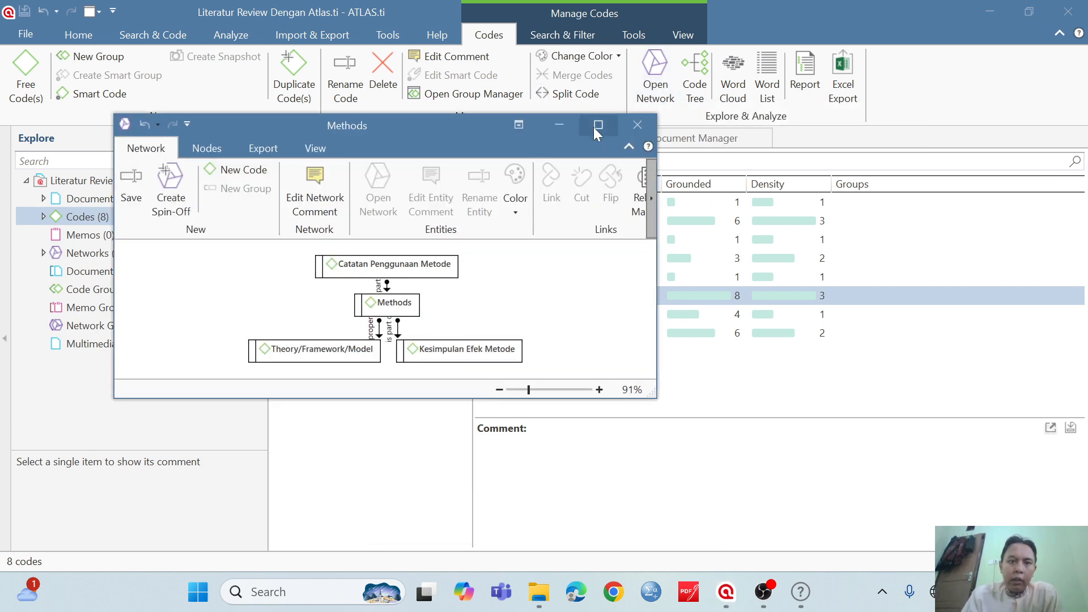
{"action": "left_click", "coordinate": [597, 125]}
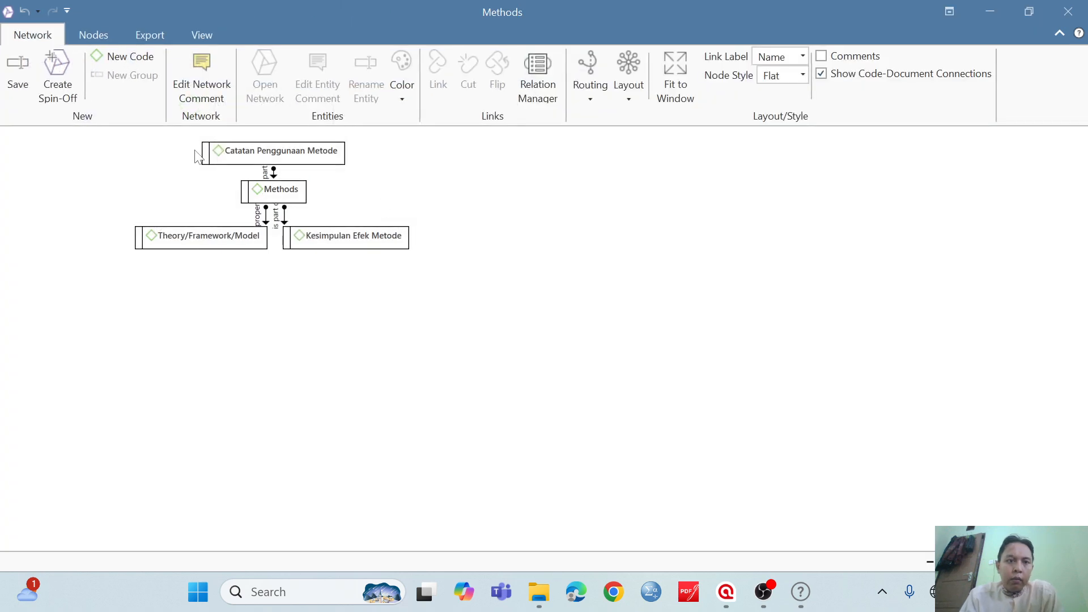
Arrange all nodes of the Methods network in an Orthogonal Tree layout and move them slightly upward together
{"action": "left_click_drag", "start_coordinate": [197, 156], "coordinate": [410, 276]}
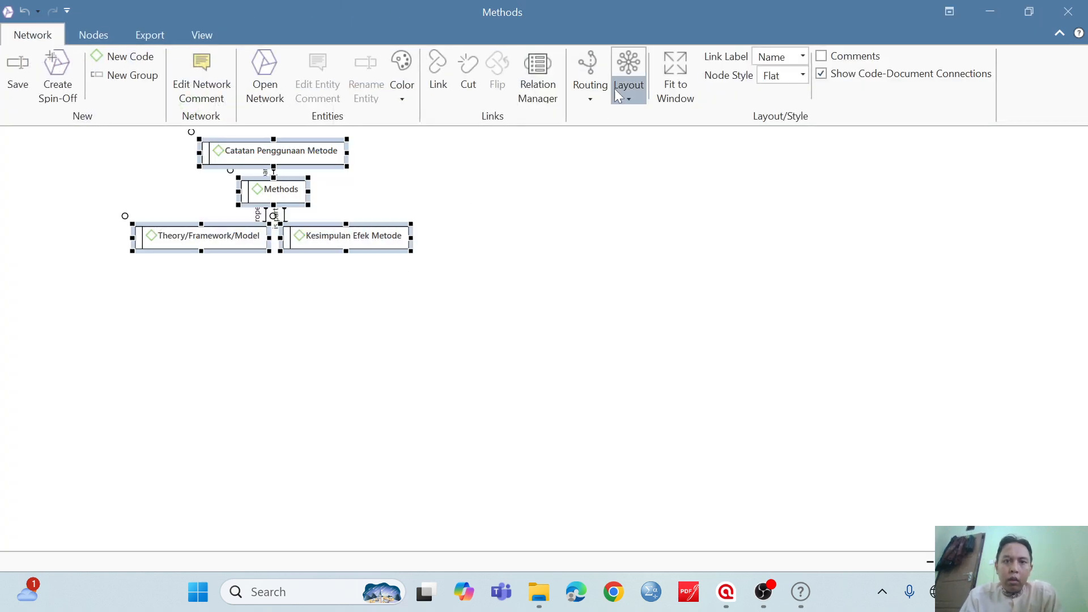
{"action": "left_click", "coordinate": [633, 91]}
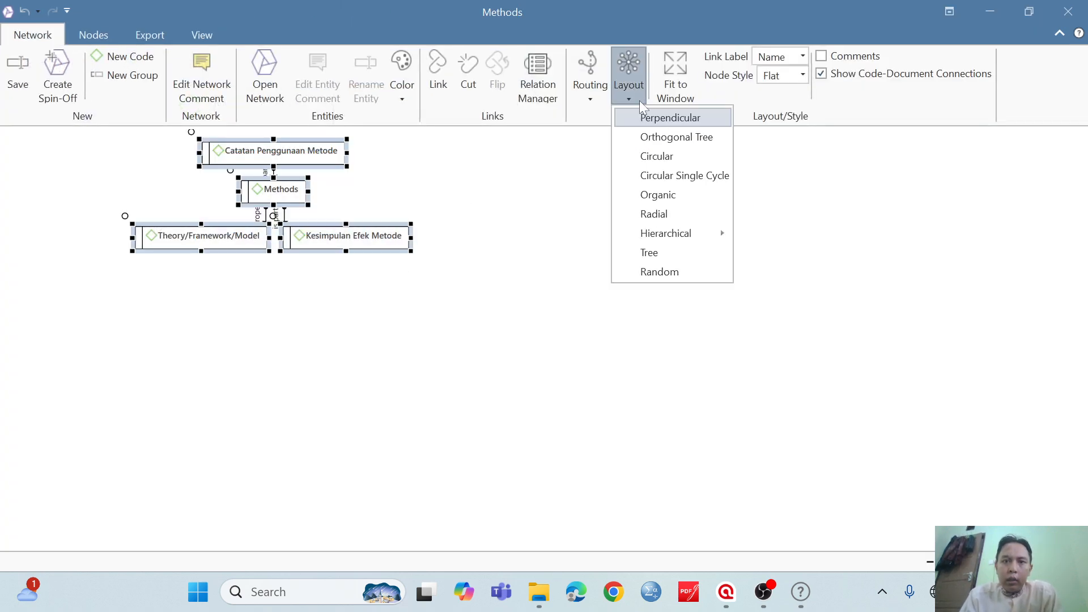
{"action": "left_click", "coordinate": [666, 137]}
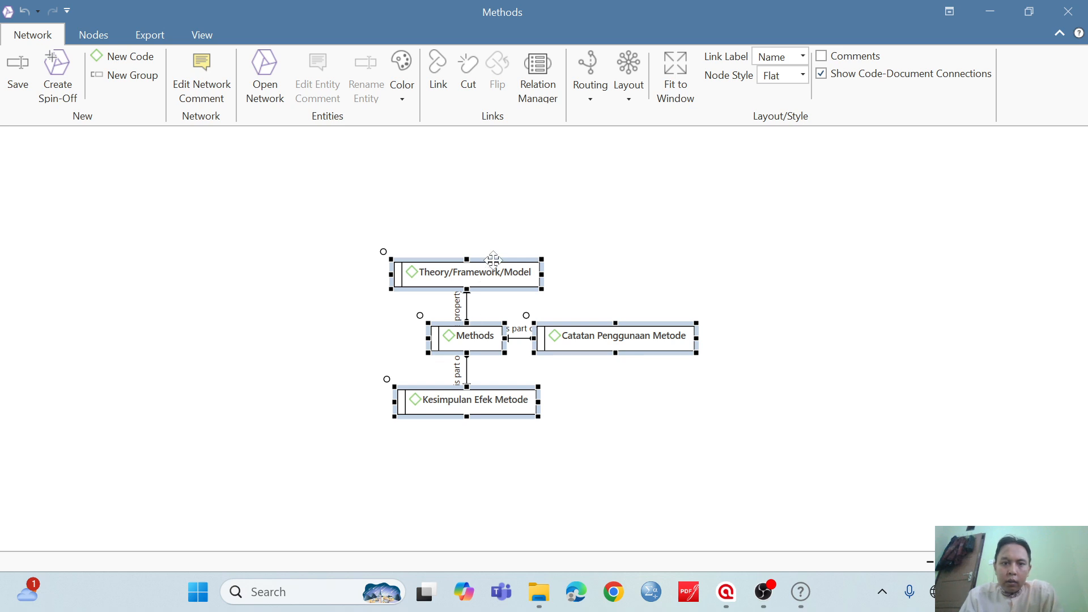
{"action": "left_click_drag", "start_coordinate": [493, 260], "coordinate": [494, 208]}
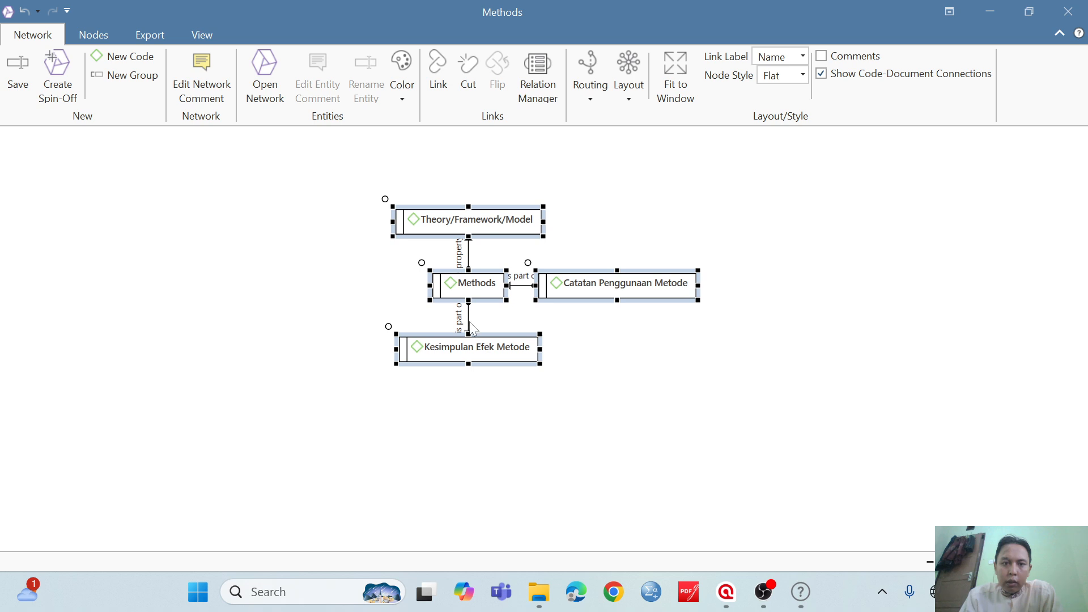
Select all code nodes in the Methods network and add their neighboring quotations and codes
{"action": "left_click", "coordinate": [488, 222]}
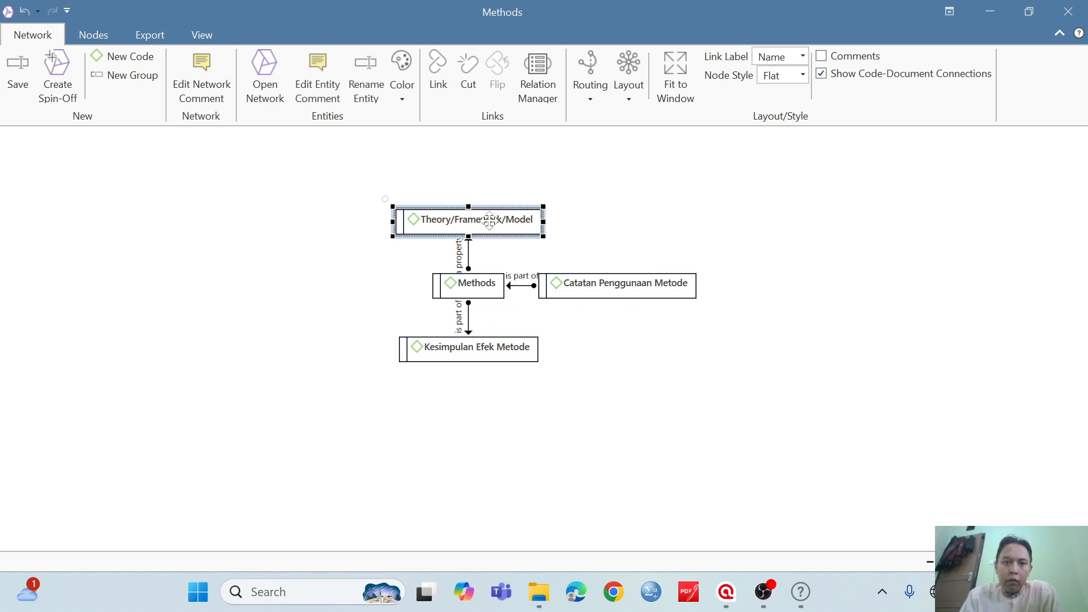
{"action": "left_click_drag", "start_coordinate": [320, 154], "coordinate": [620, 391]}
{"action": "right_click", "coordinate": [468, 224]}
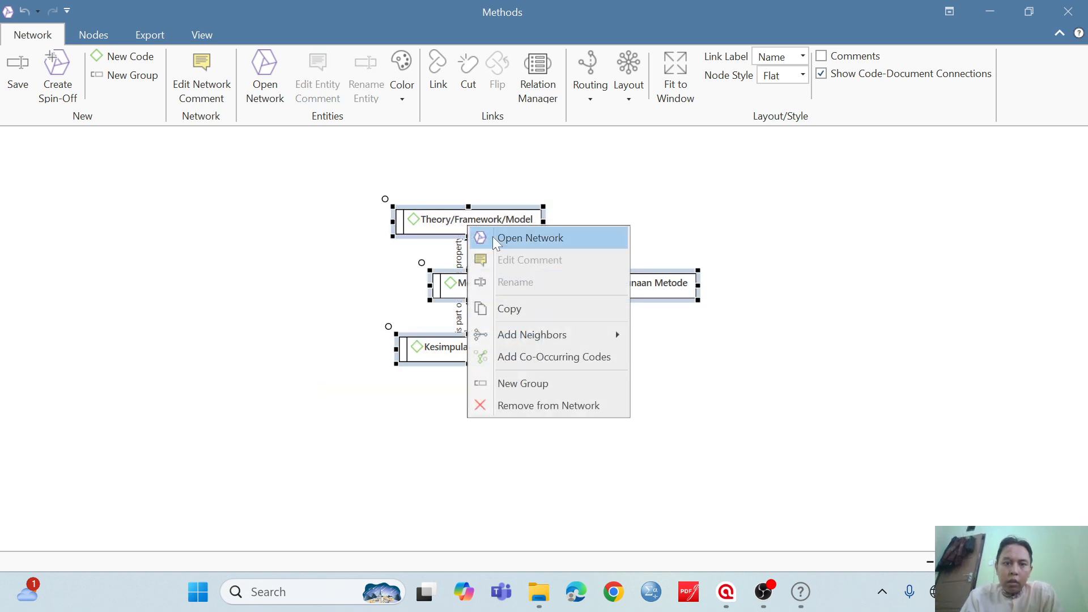
{"action": "mouse_move", "coordinate": [529, 335]}
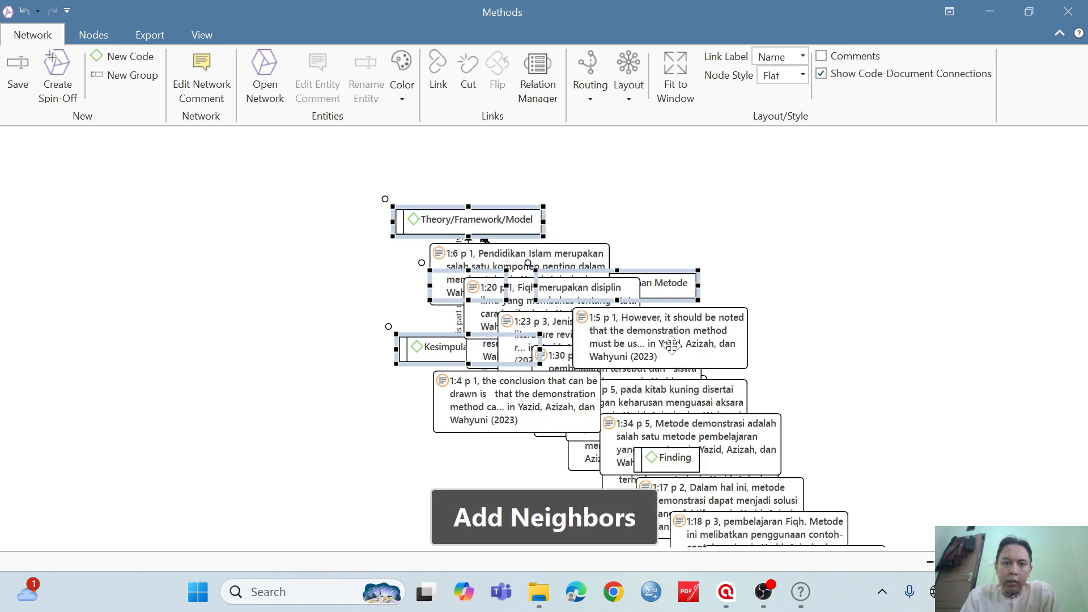
Select the overlapping code and quotation nodes and rearrange the expanded network in an Orthogonal Tree layout
{"action": "left_click_drag", "start_coordinate": [385, 180], "coordinate": [657, 462]}
{"action": "right_click", "coordinate": [523, 223]}
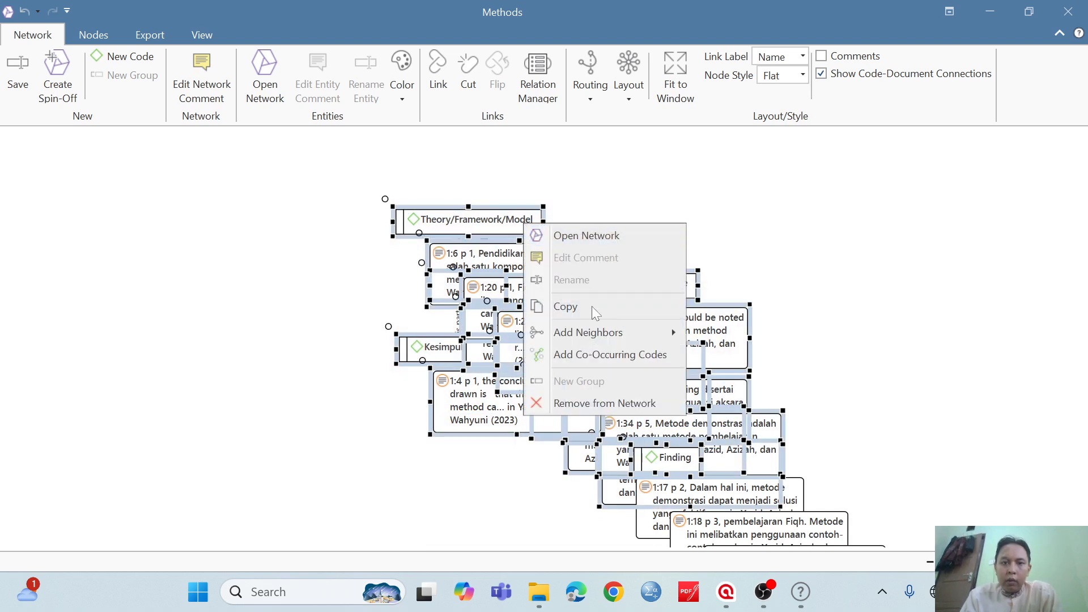
{"action": "mouse_move", "coordinate": [583, 332]}
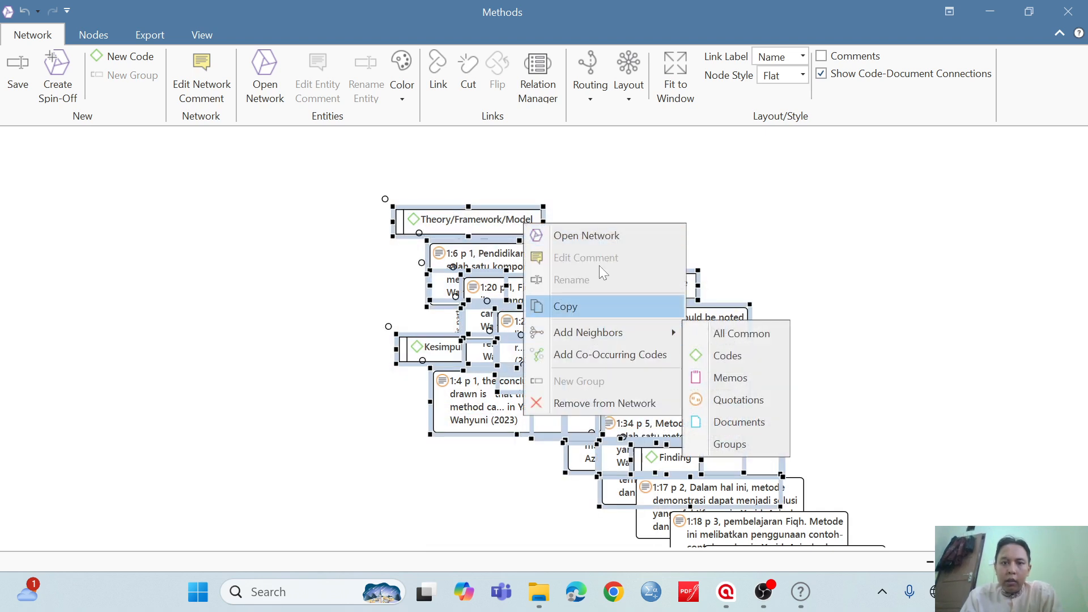
{"action": "left_click", "coordinate": [629, 93]}
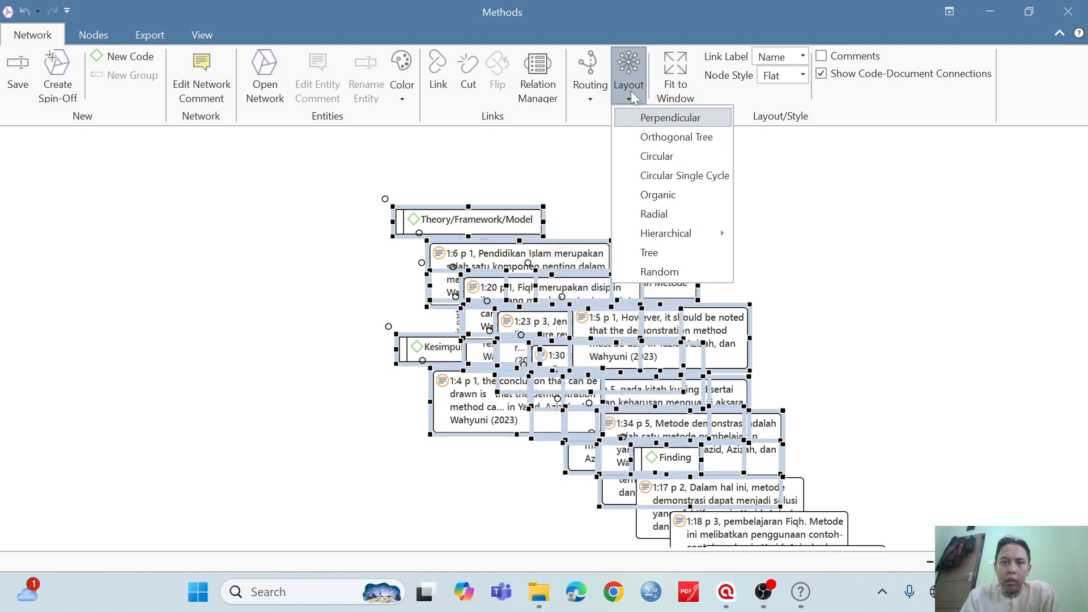
{"action": "left_click", "coordinate": [648, 139]}
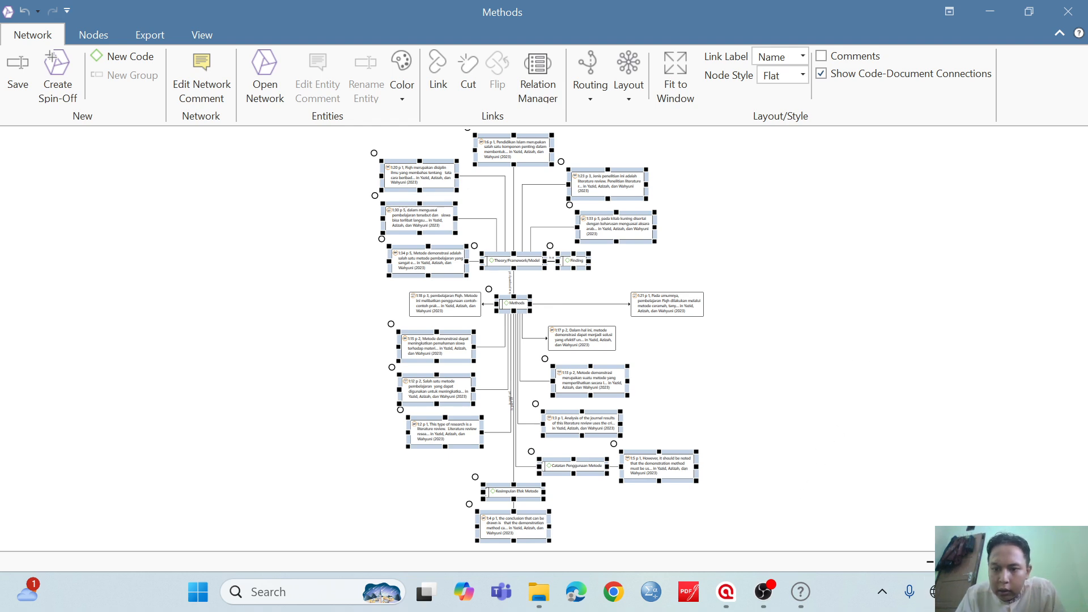
Add all neighboring quotations and codes of the Finding code to the Methods network
{"action": "left_click", "coordinate": [986, 561]}
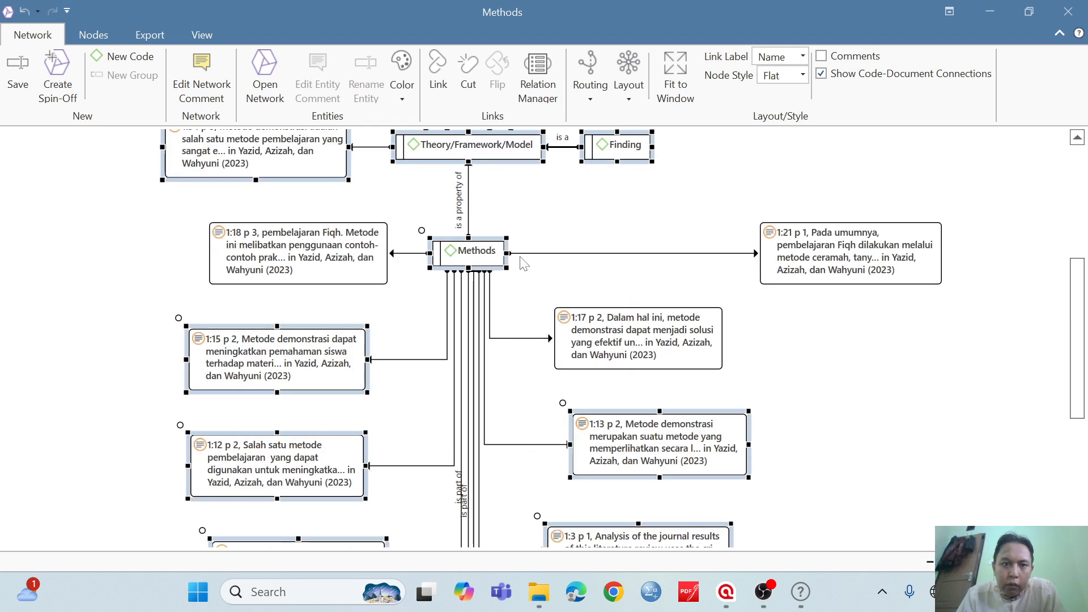
{"action": "left_click", "coordinate": [537, 222]}
{"action": "scroll", "coordinate": [537, 222], "scroll_direction": "up", "scroll_amount": 5}
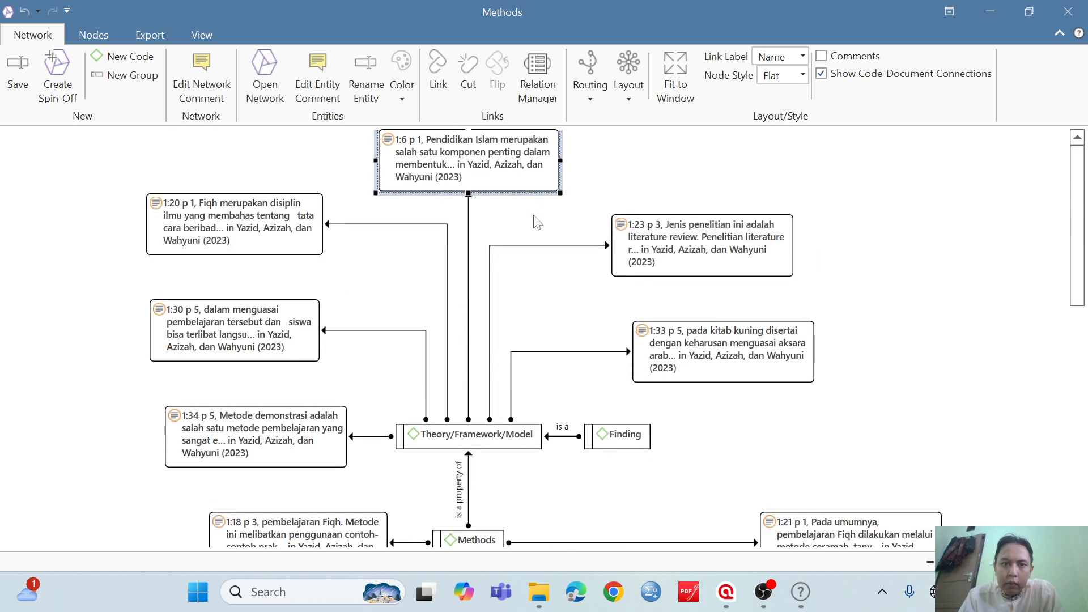
{"action": "key", "text": "Down"}
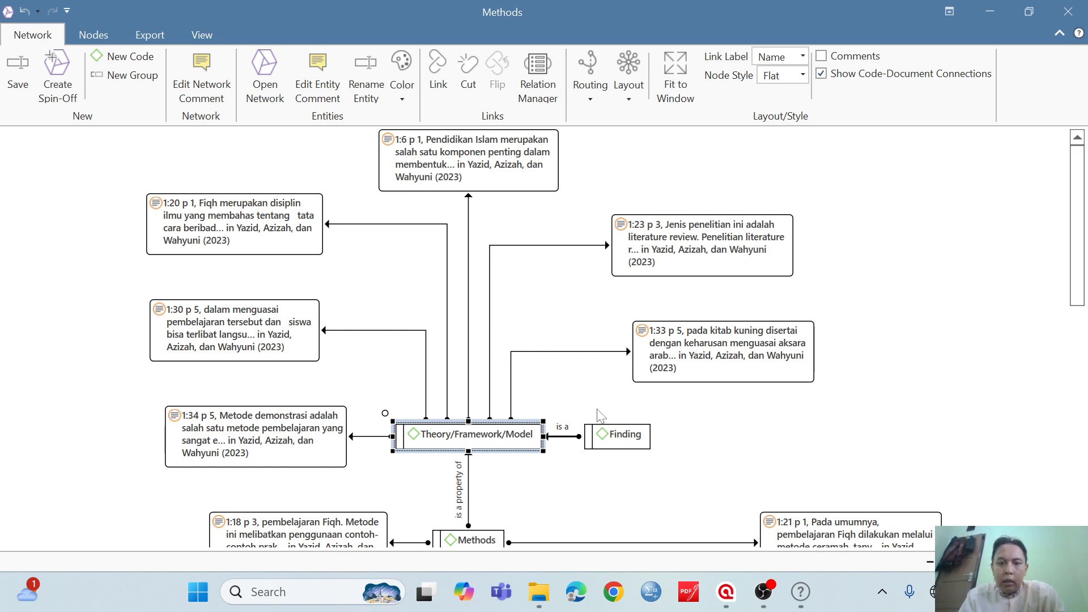
{"action": "left_click", "coordinate": [625, 438]}
{"action": "right_click", "coordinate": [625, 438]}
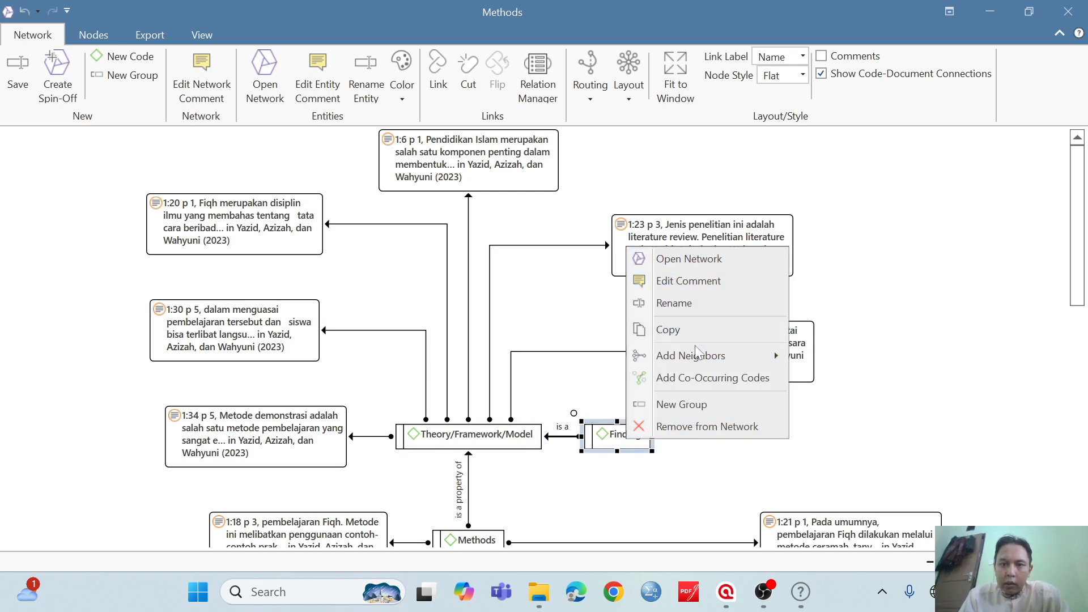
{"action": "mouse_move", "coordinate": [688, 365]}
{"action": "left_click", "coordinate": [803, 355]}
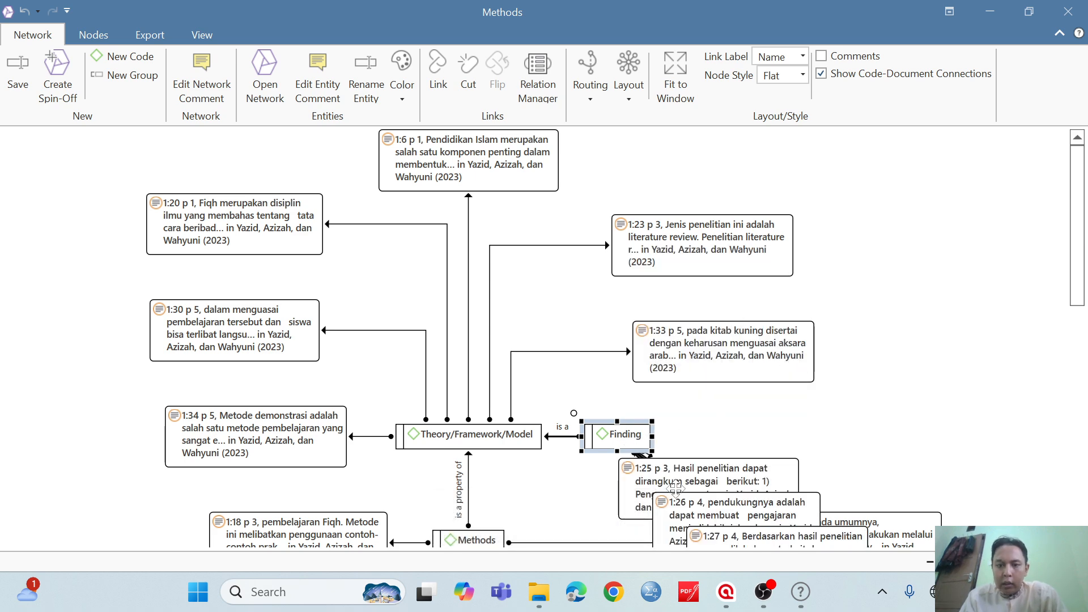
{"action": "left_click", "coordinate": [641, 474]}
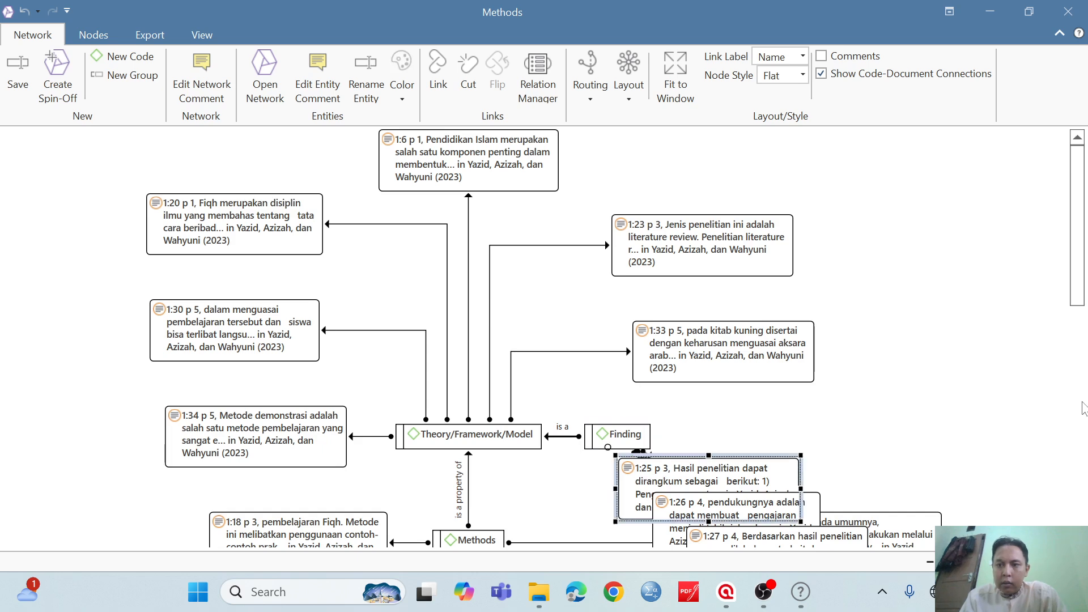
{"action": "scroll", "coordinate": [1079, 282], "scroll_direction": "down", "scroll_amount": 5}
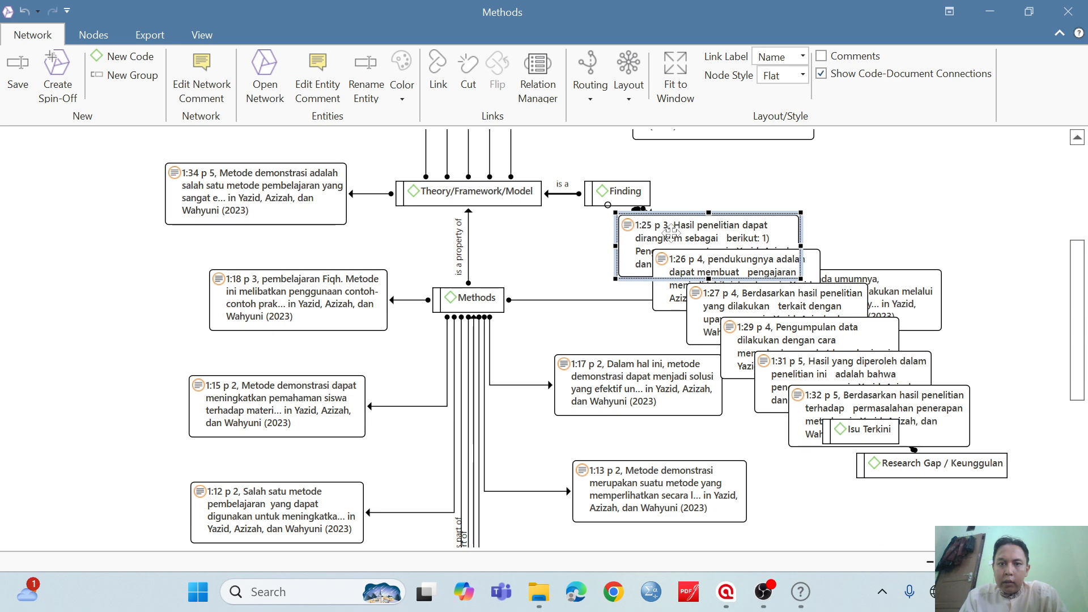
{"action": "right_click", "coordinate": [824, 198]}
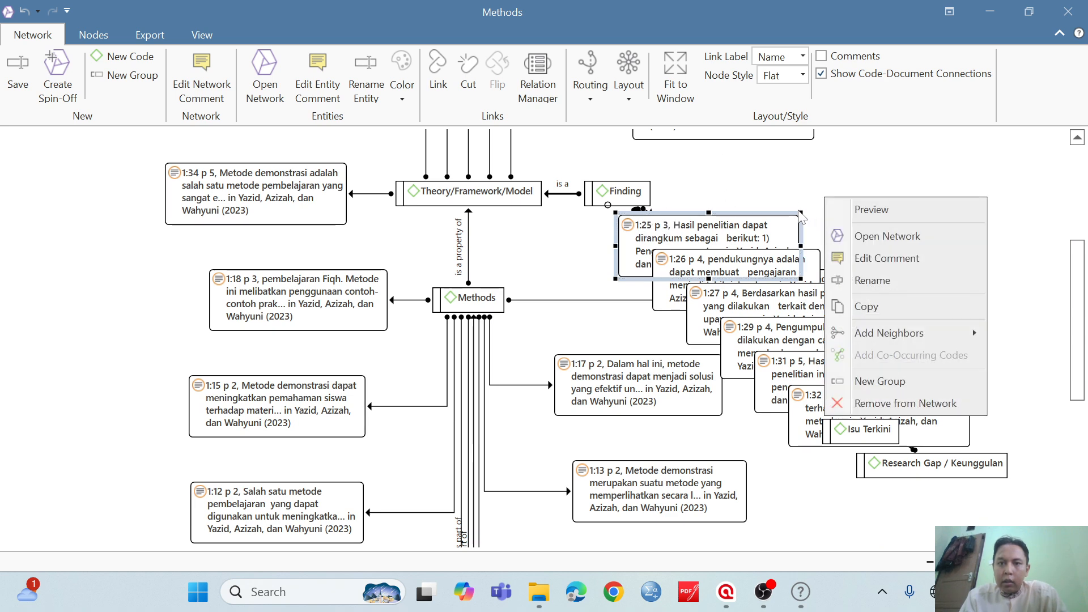
{"action": "mouse_move", "coordinate": [763, 173]}
{"action": "left_mouse_down"}
{"action": "mouse_move", "coordinate": [751, 233]}
{"action": "mouse_move", "coordinate": [809, 135]}
{"action": "left_mouse_up"}
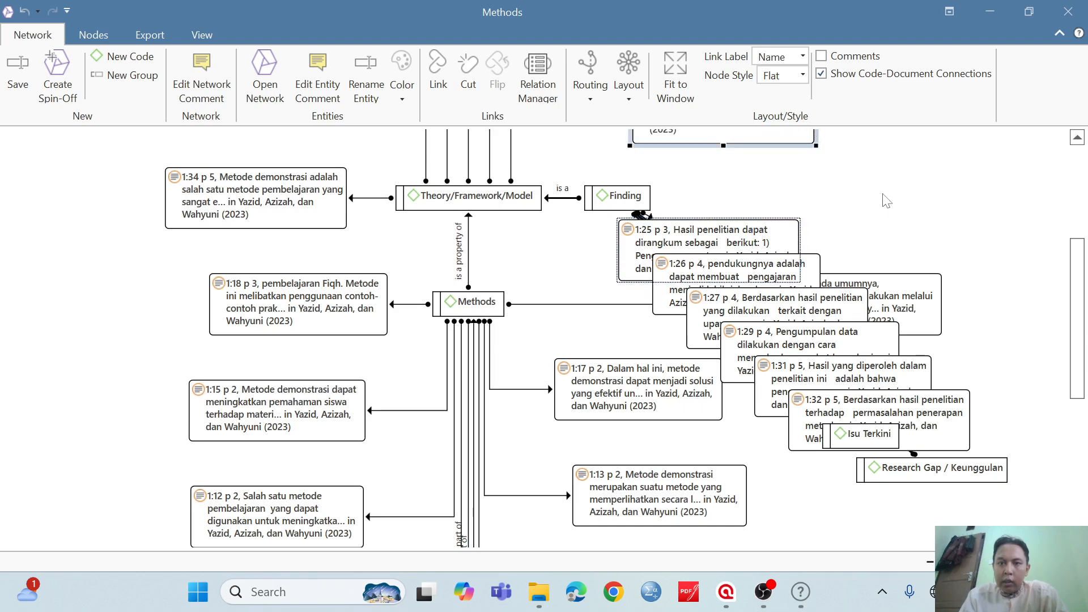
{"action": "right_click", "coordinate": [765, 239]}
{"action": "left_click", "coordinate": [796, 223]}
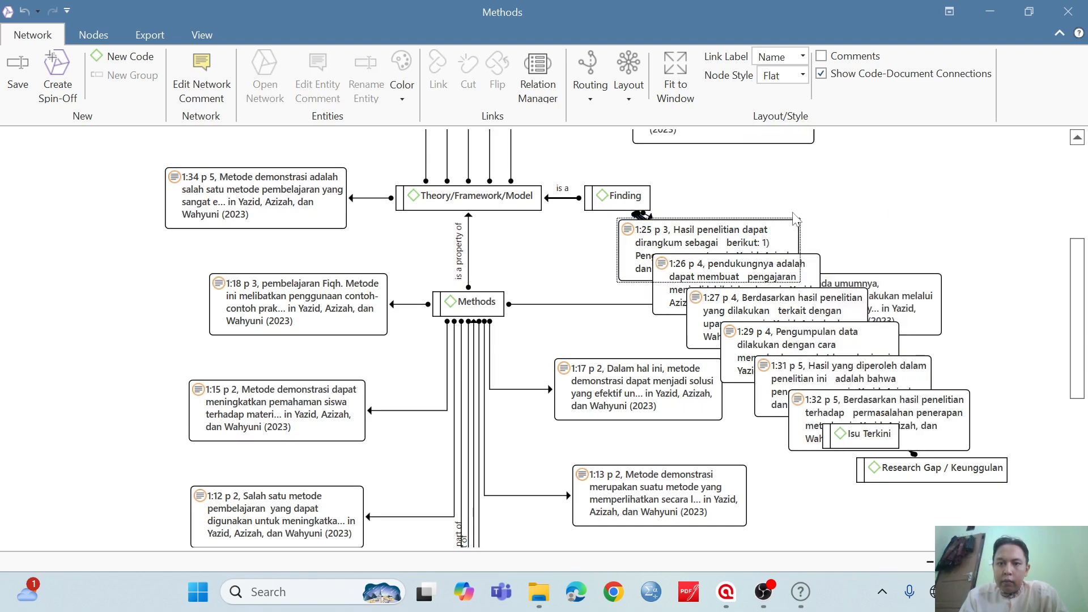
{"action": "right_click", "coordinate": [711, 285]}
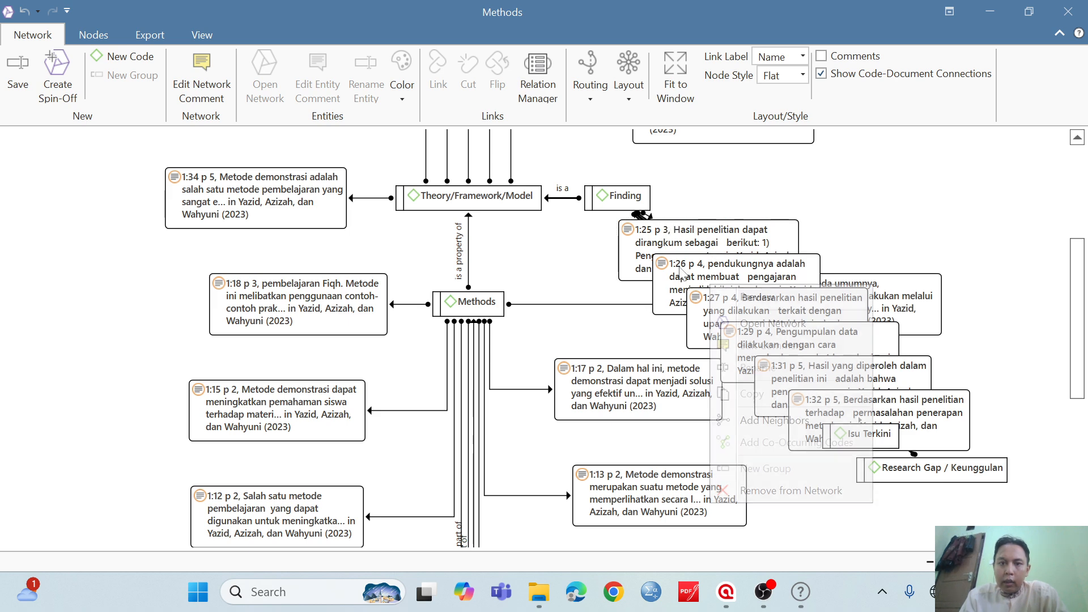
{"action": "left_click", "coordinate": [844, 227]}
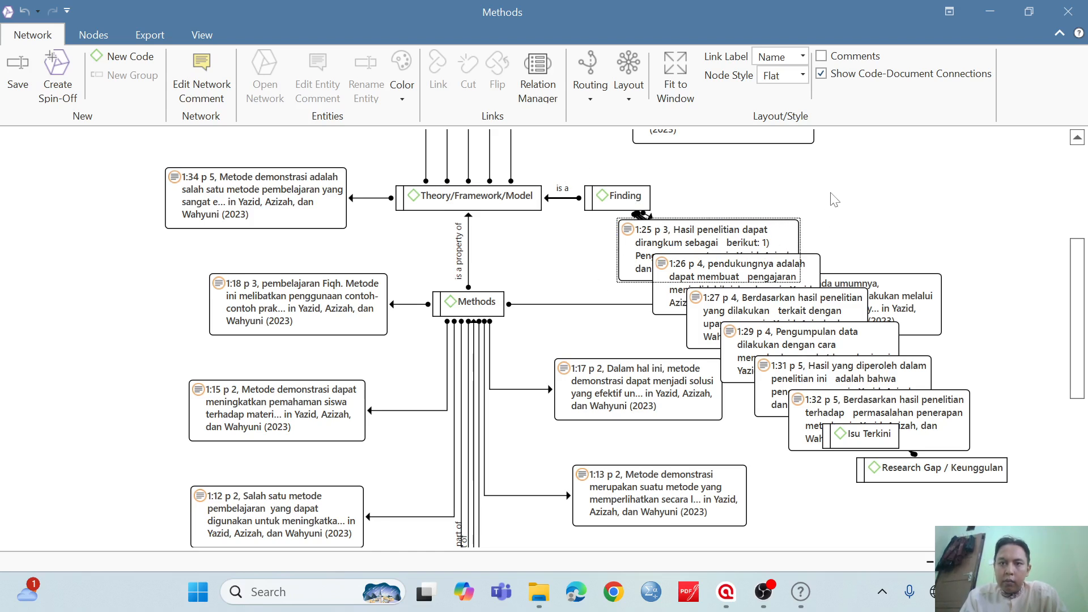
{"action": "right_click", "coordinate": [1013, 436]}
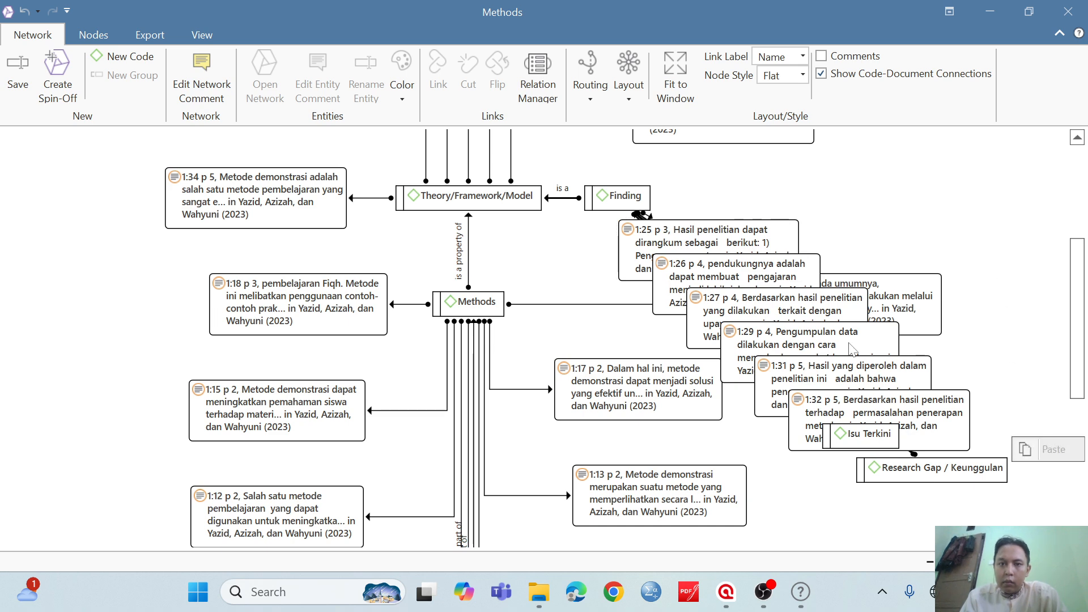
{"action": "left_click", "coordinate": [604, 211]}
{"action": "left_click", "coordinate": [598, 196]}
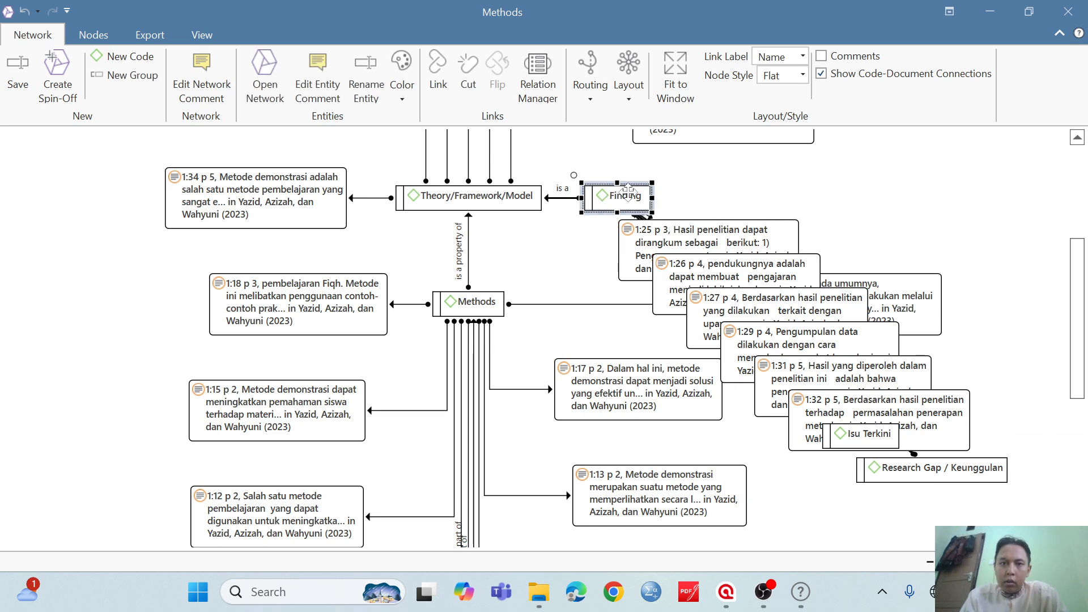
{"action": "right_click", "coordinate": [589, 189]}
Clear the selection and rearrange the Methods network with the Finding code's neighbors in an Orthogonal Tree layout
{"action": "left_click", "coordinate": [594, 162]}
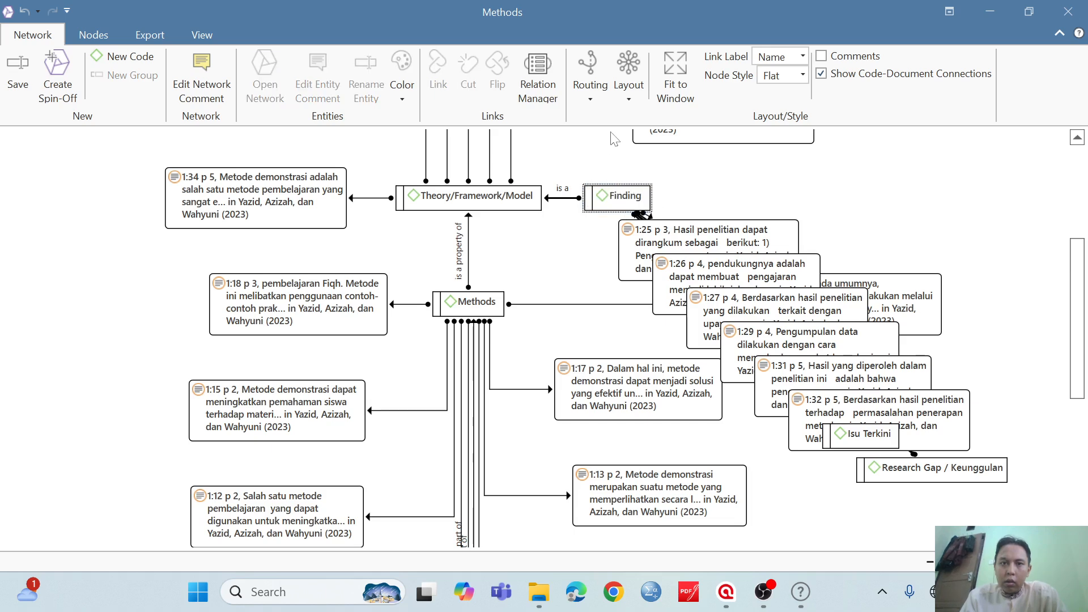
{"action": "left_click", "coordinate": [630, 94]}
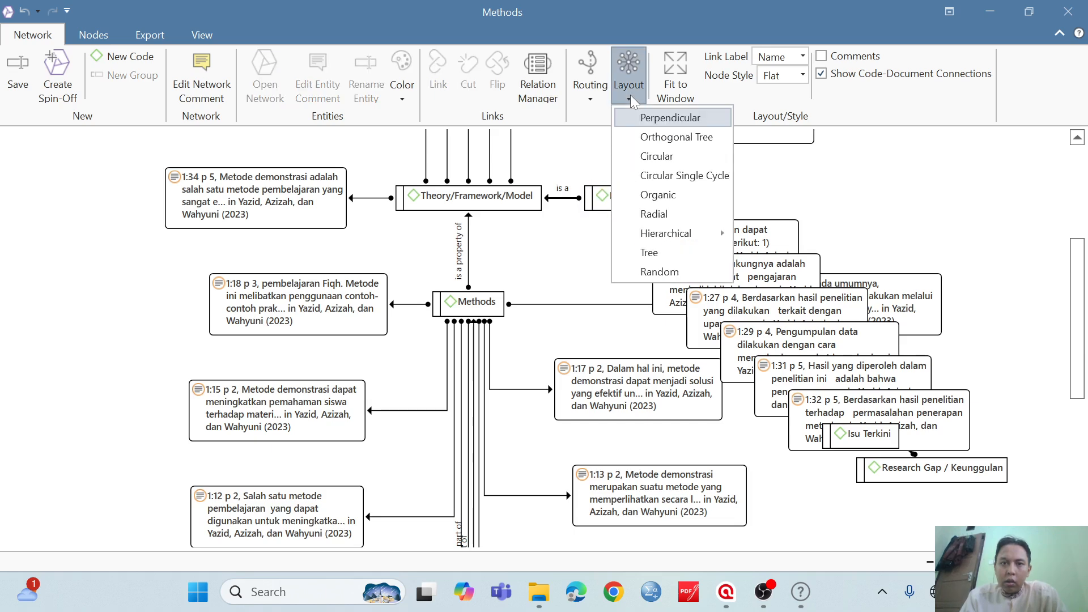
{"action": "left_click", "coordinate": [646, 135]}
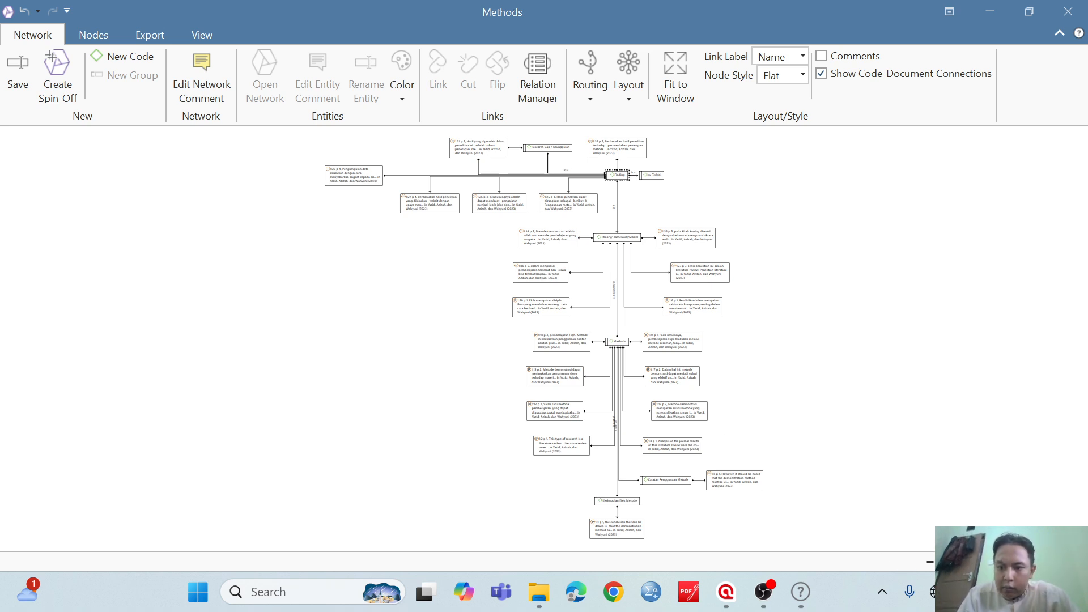
Preview the full text of quotation 1:31, linked to the Finding code in the rearranged network
{"action": "left_click", "coordinate": [1002, 562]}
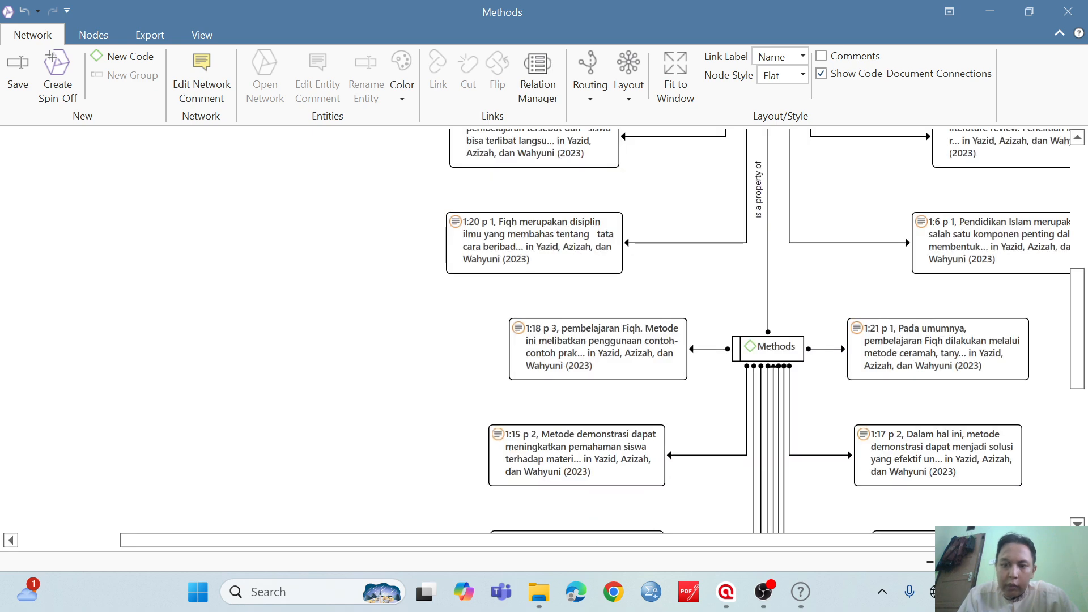
{"action": "key", "text": "Up"}
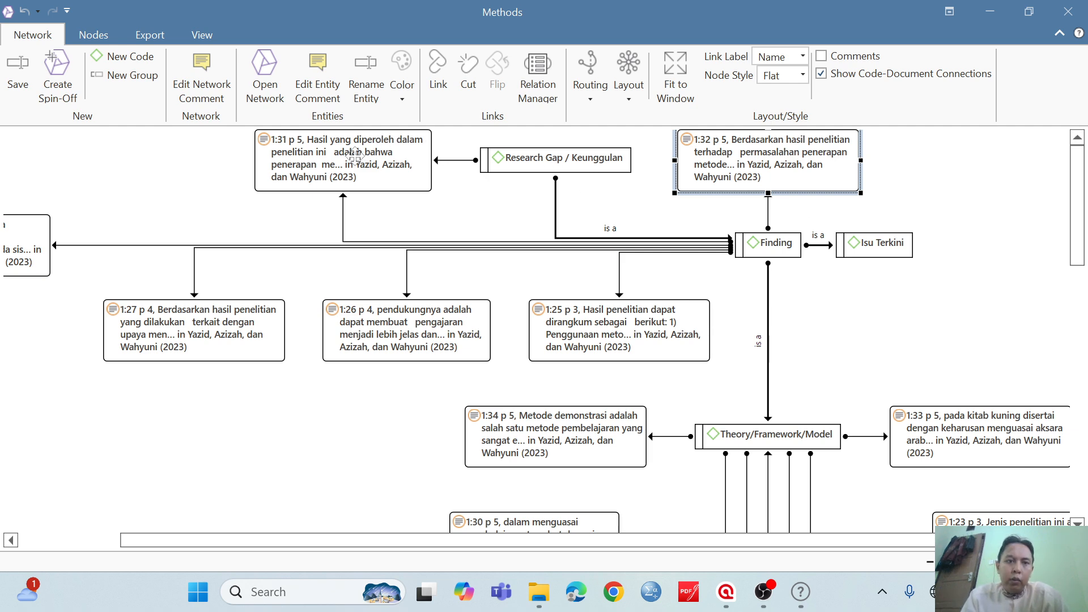
{"action": "left_click", "coordinate": [382, 181]}
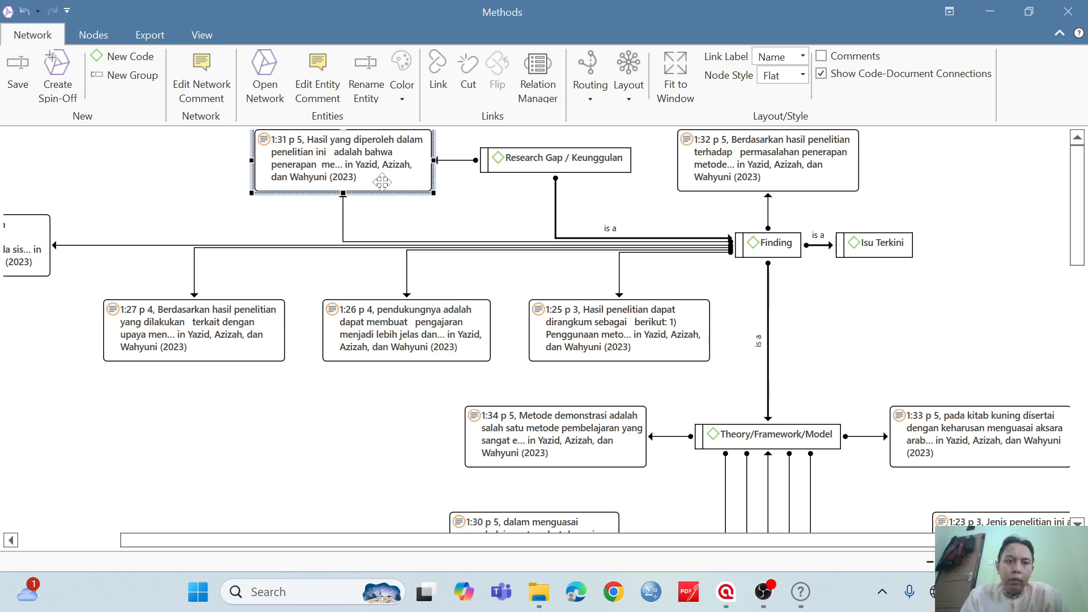
{"action": "mouse_move", "coordinate": [382, 182]}
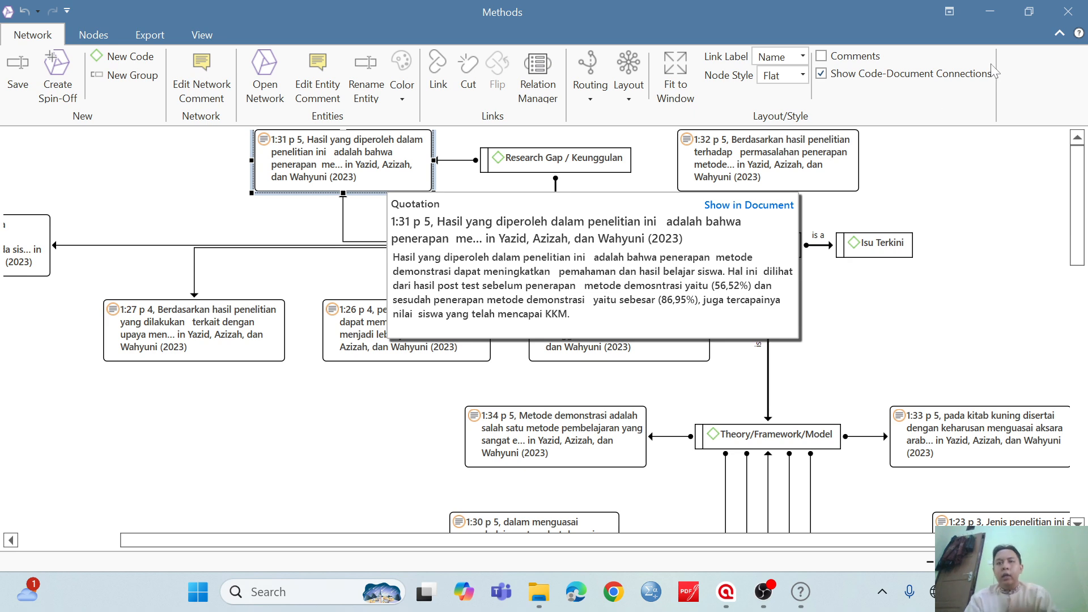
Close the Methods network without saving it
{"action": "left_click", "coordinate": [1068, 12]}
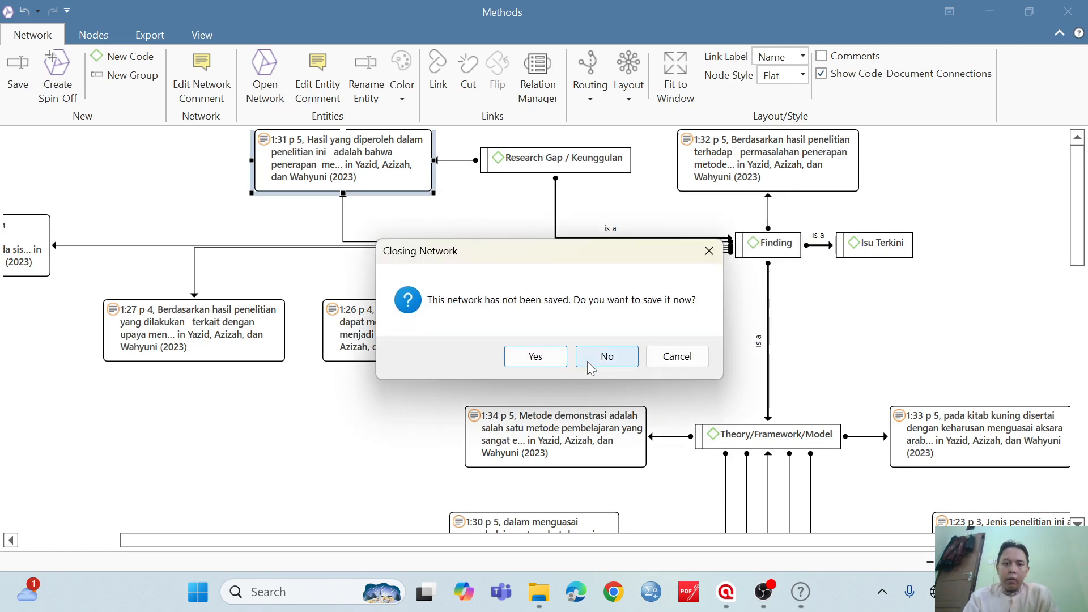
{"action": "left_click", "coordinate": [590, 367]}
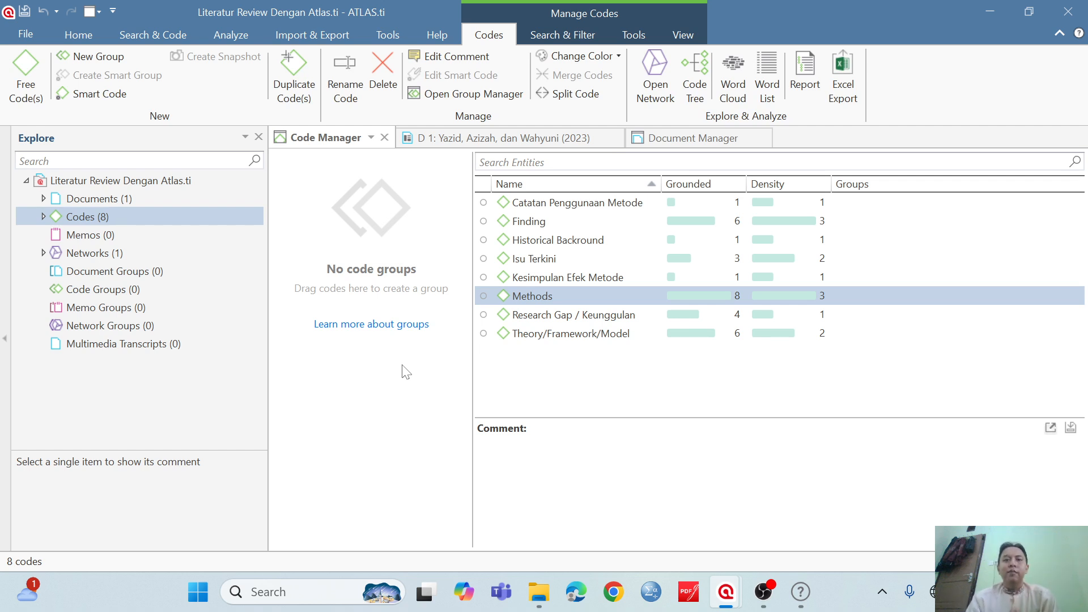
{"action": "left_click", "coordinate": [763, 592]}
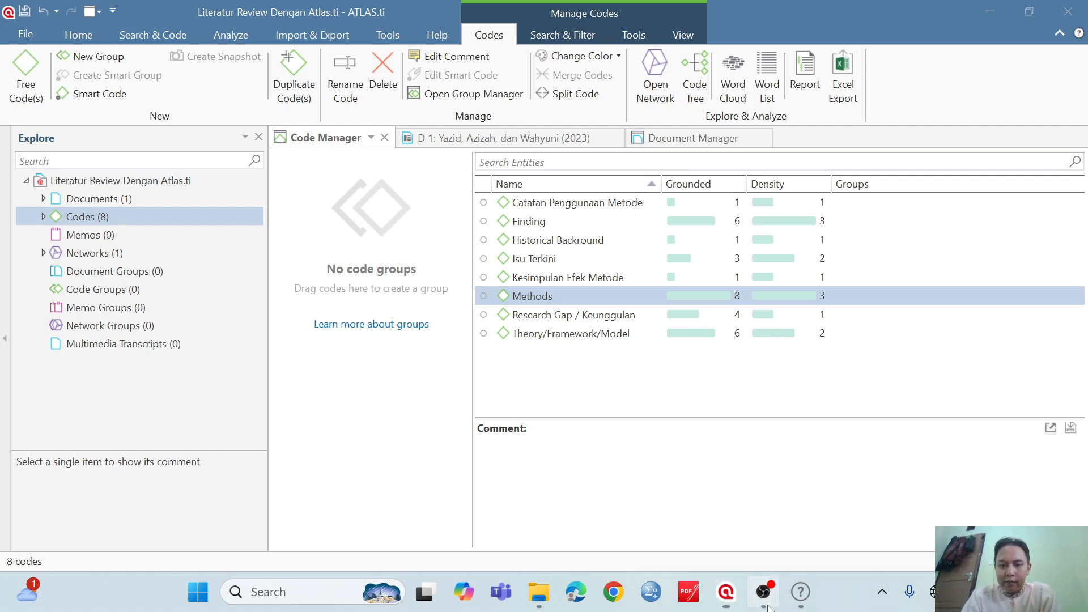